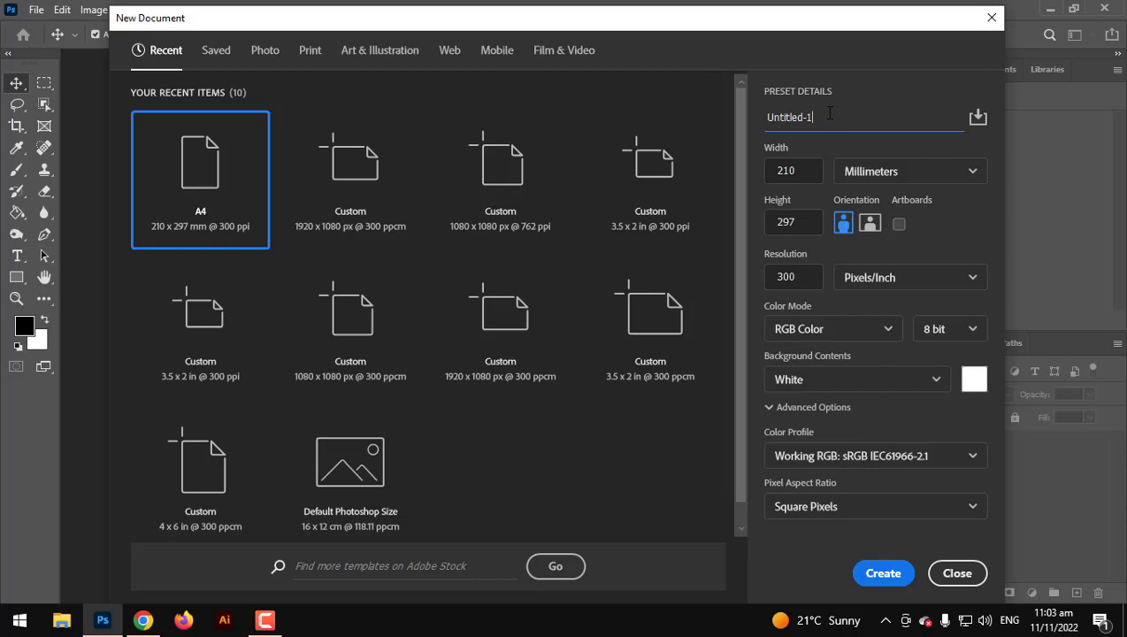
Name the new A4 document Business Flyer Design and create it at 210 x 297 mm, 300 pixels per inch.
{"action": "left_click_drag", "start_coordinate": [830, 114], "coordinate": [757, 119]}
{"action": "type", "text": "Business Flyer Design"}
{"action": "left_click", "coordinate": [868, 575]}
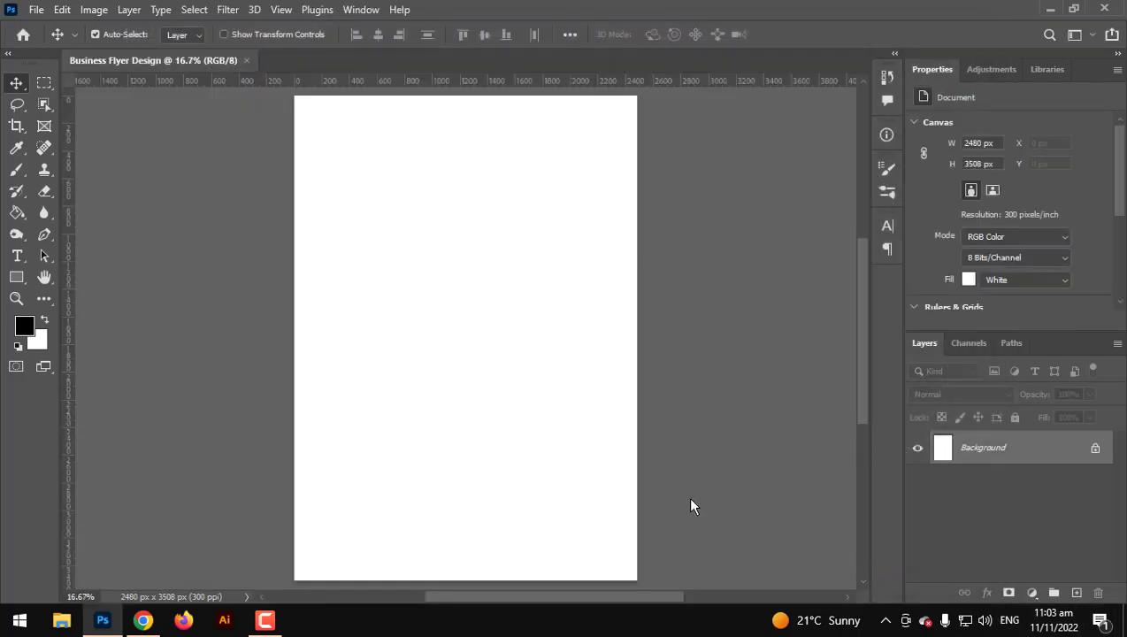
Draw a dark rectangle about 2602 x 1718 px across the lower half of the page, slightly overhanging its edges.
{"action": "scroll", "coordinate": [619, 417], "scroll_direction": "down", "scroll_amount": 2}
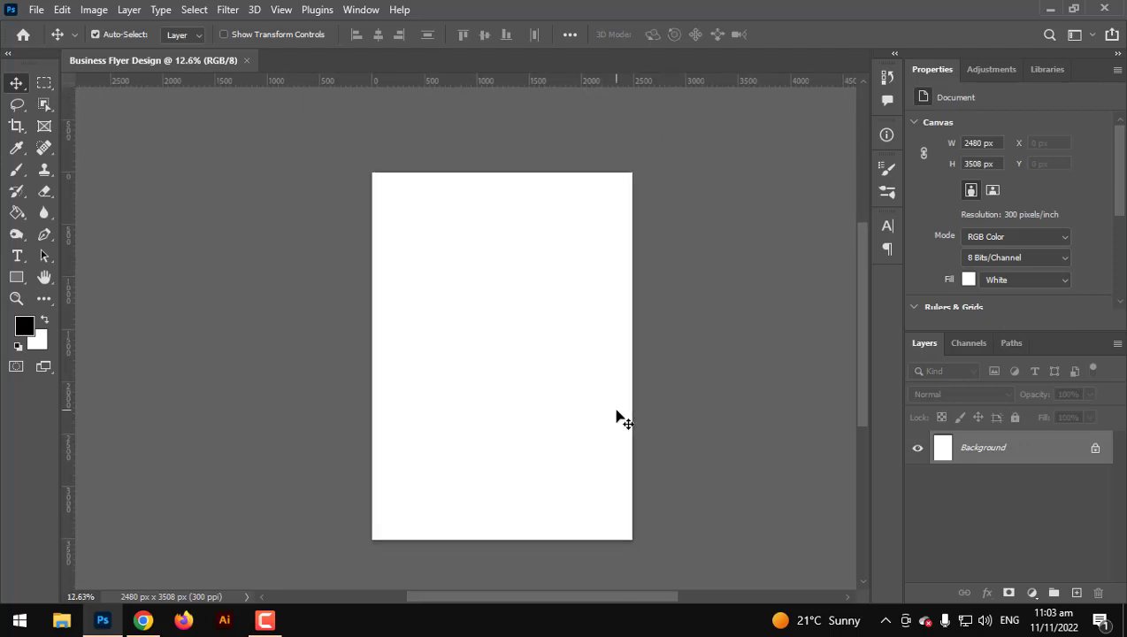
{"action": "scroll", "coordinate": [619, 418], "scroll_direction": "up", "scroll_amount": 2}
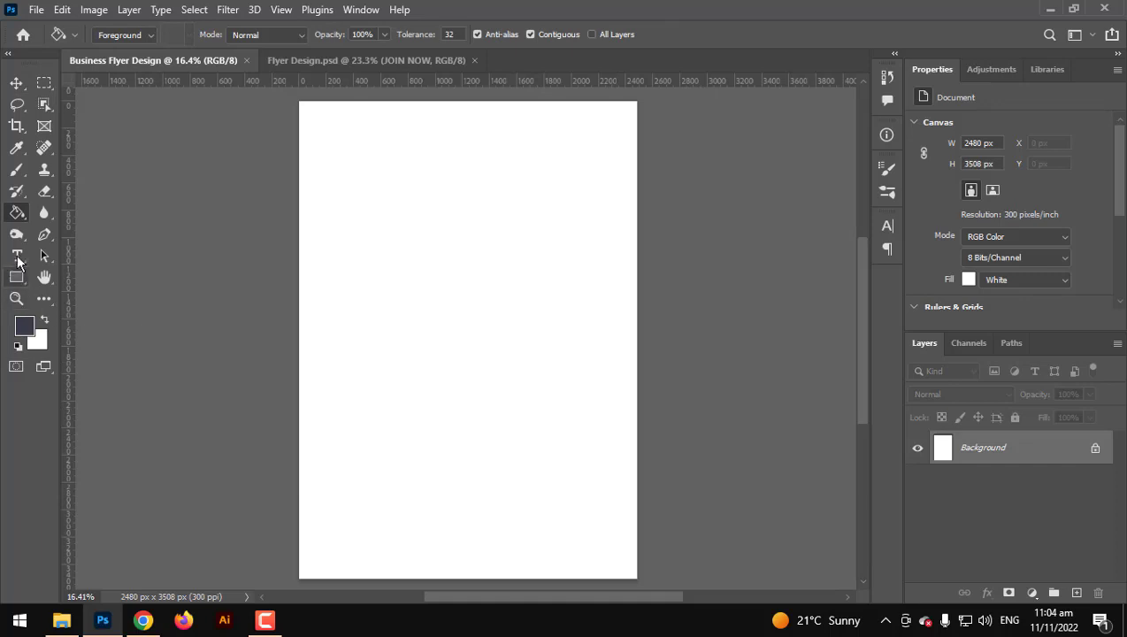
{"action": "left_click", "coordinate": [18, 278]}
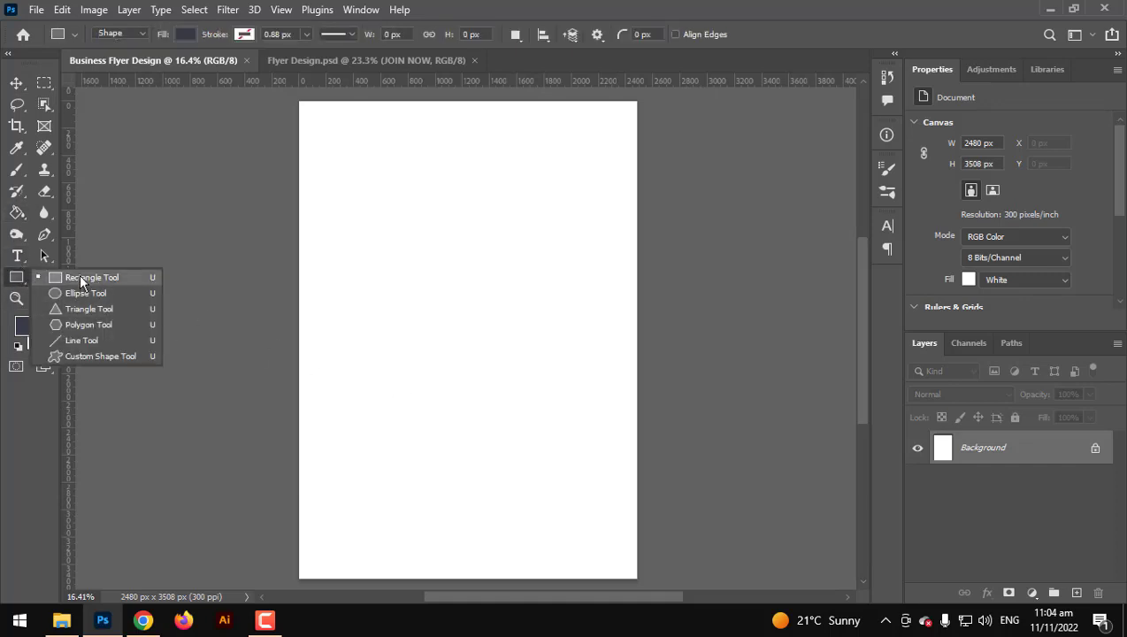
{"action": "left_click", "coordinate": [83, 279]}
{"action": "left_click_drag", "start_coordinate": [292, 350], "coordinate": [646, 575]}
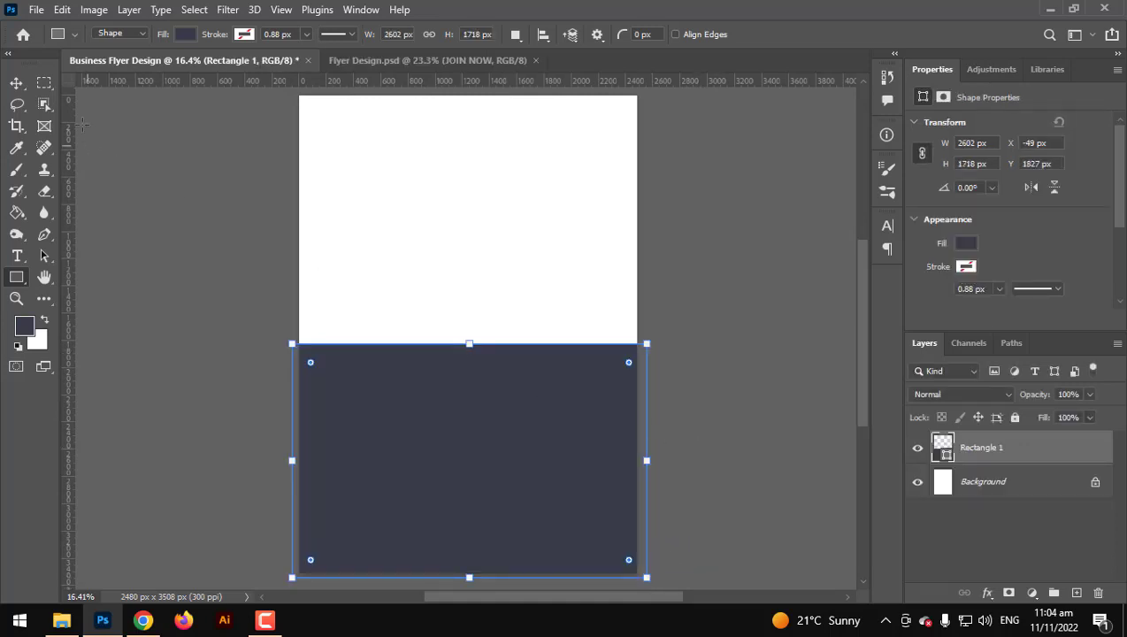
Lower the dark rectangle's upper edge to make it about 1578 px high, and deselect the shape.
{"action": "left_click", "coordinate": [16, 84]}
{"action": "left_click", "coordinate": [44, 235]}
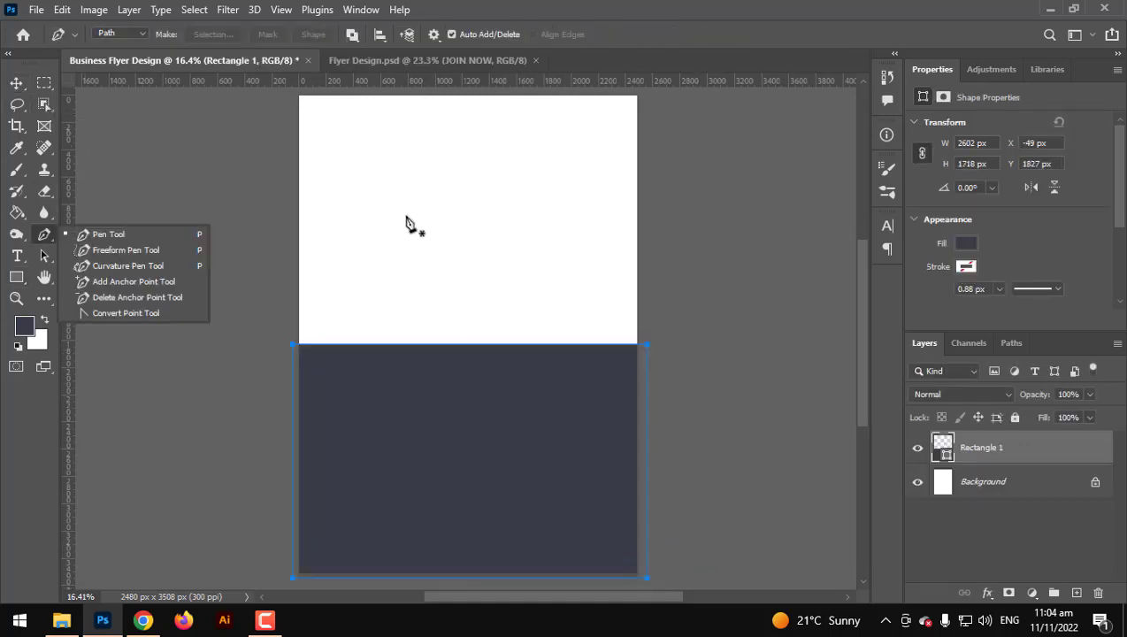
{"action": "left_click_drag", "start_coordinate": [498, 174], "coordinate": [495, 245]}
{"action": "left_click_drag", "start_coordinate": [467, 345], "coordinate": [461, 275]}
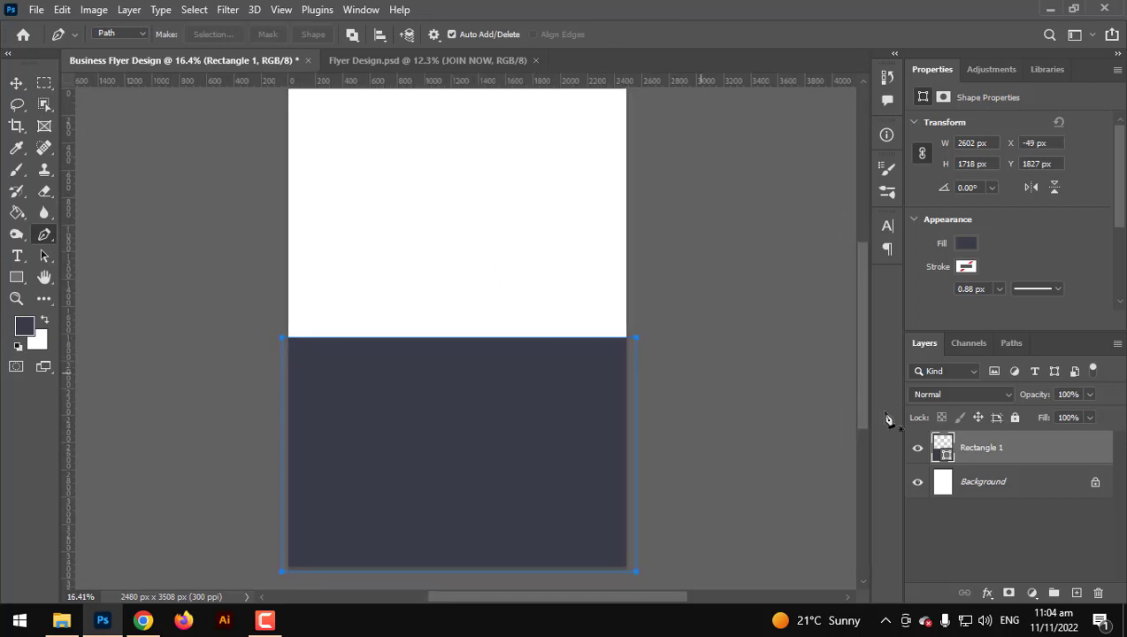
{"action": "left_click", "coordinate": [16, 80]}
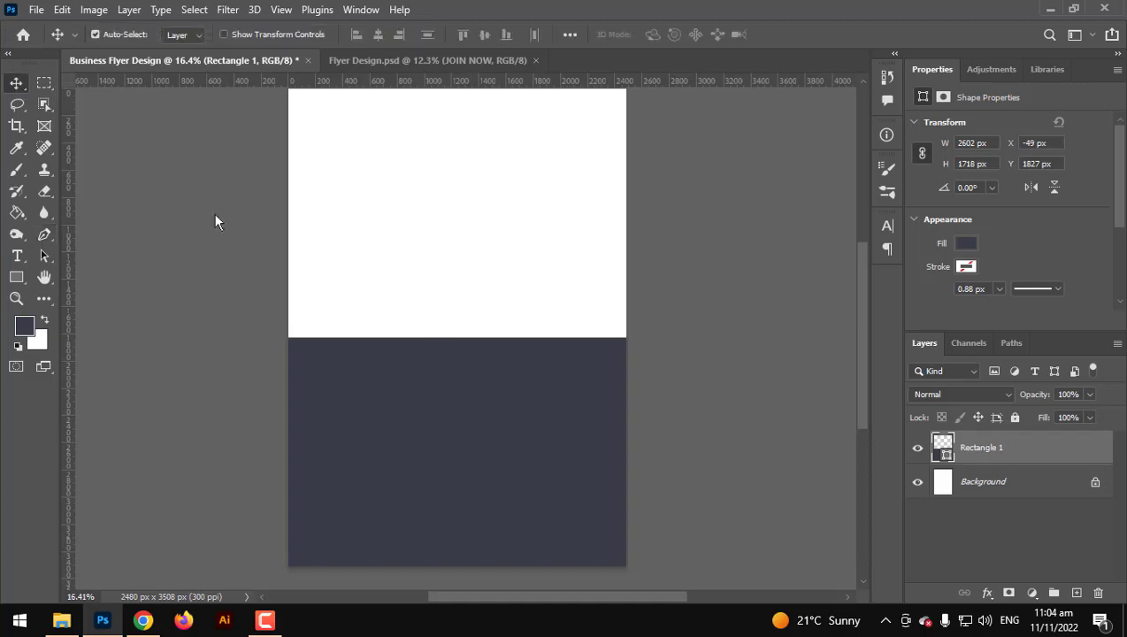
{"action": "key", "text": "ctrl+t"}
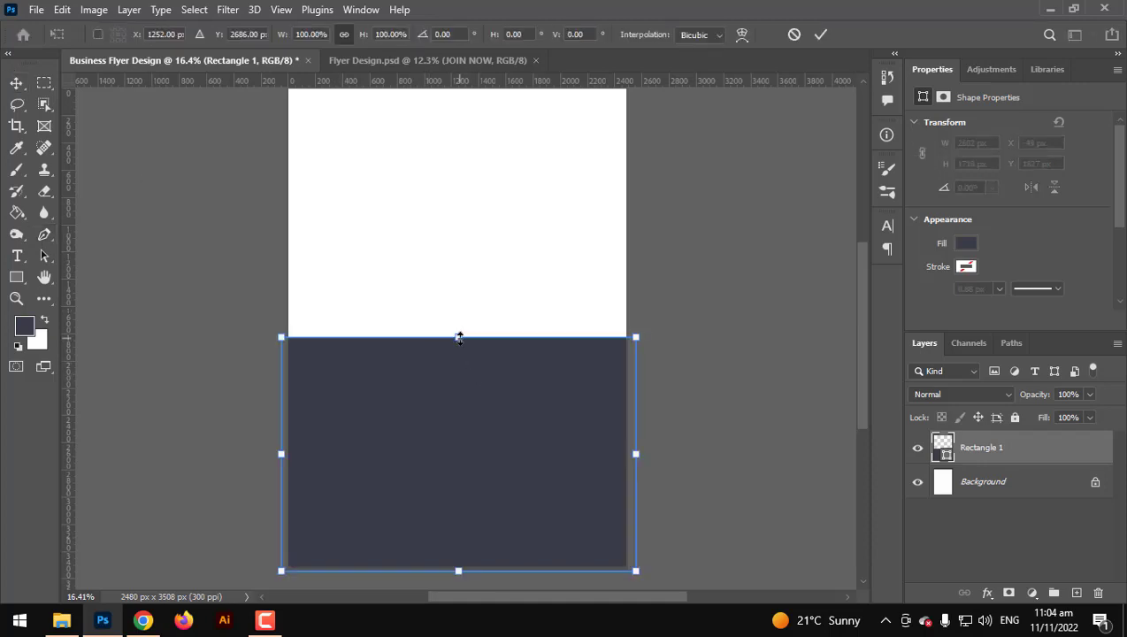
{"action": "left_click_drag", "start_coordinate": [458, 337], "coordinate": [459, 356]}
{"action": "key", "text": "Return"}
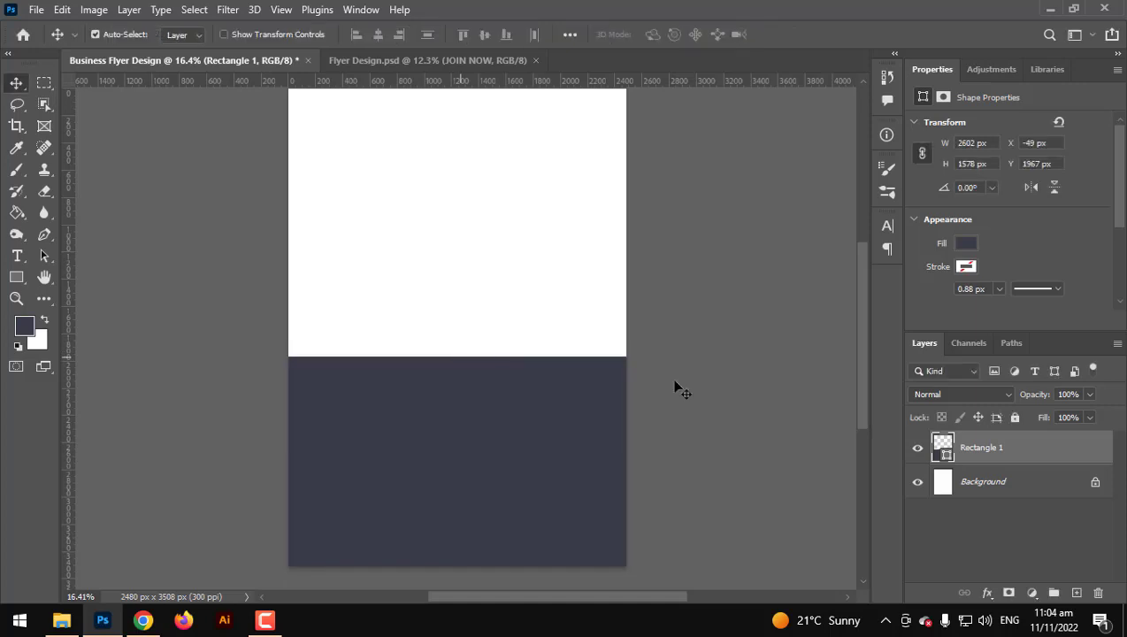
{"action": "left_click", "coordinate": [1000, 521]}
Use the Pen tool to draw an S-shaped curve from the page's upper edge down to the dark rectangle's upper edge.
{"action": "scroll", "coordinate": [486, 290], "scroll_direction": "up", "scroll_amount": 1}
{"action": "left_click_drag", "start_coordinate": [486, 280], "coordinate": [485, 308]}
{"action": "left_click", "coordinate": [45, 236]}
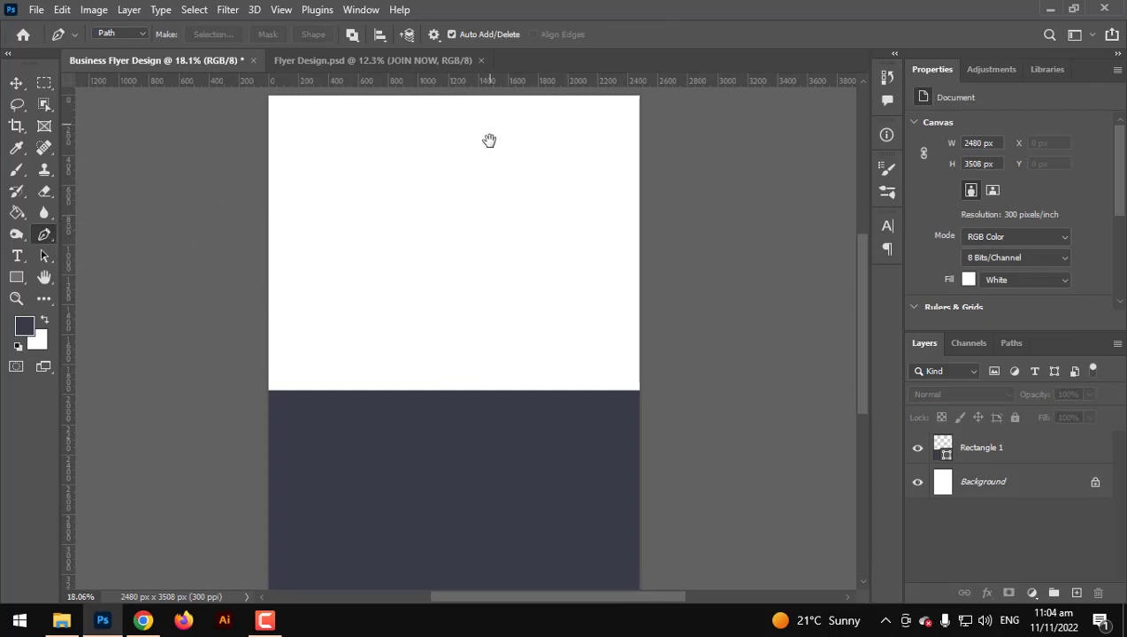
{"action": "left_click_drag", "start_coordinate": [491, 141], "coordinate": [488, 163]}
{"action": "scroll", "coordinate": [491, 173], "scroll_direction": "down", "scroll_amount": 1}
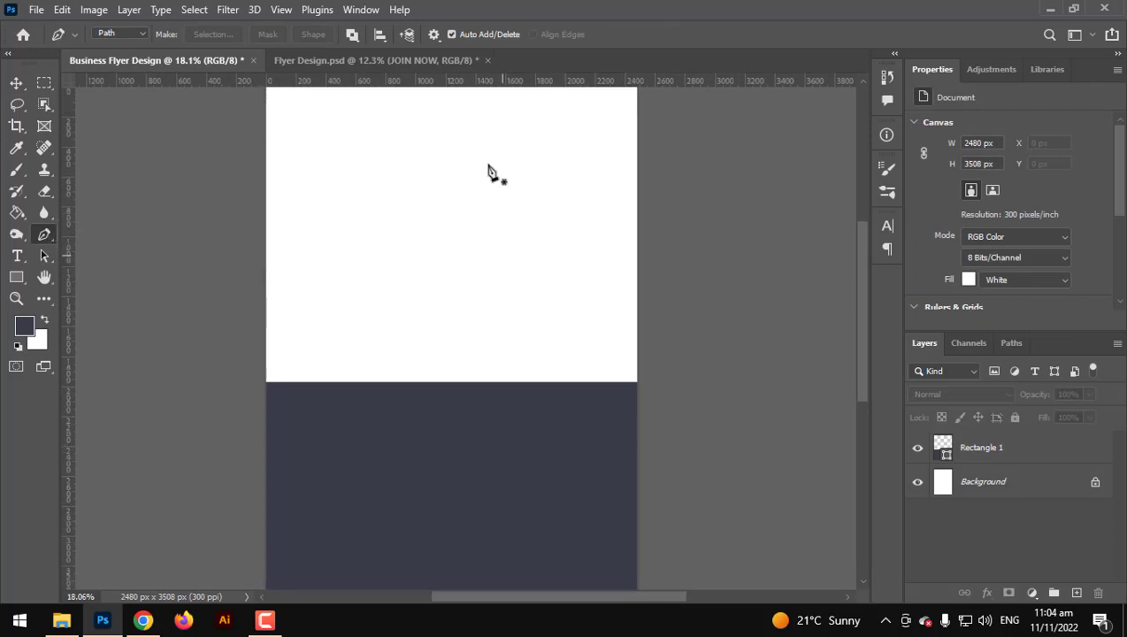
{"action": "scroll", "coordinate": [489, 123], "scroll_direction": "up", "scroll_amount": 1}
{"action": "left_click_drag", "start_coordinate": [491, 125], "coordinate": [500, 158]}
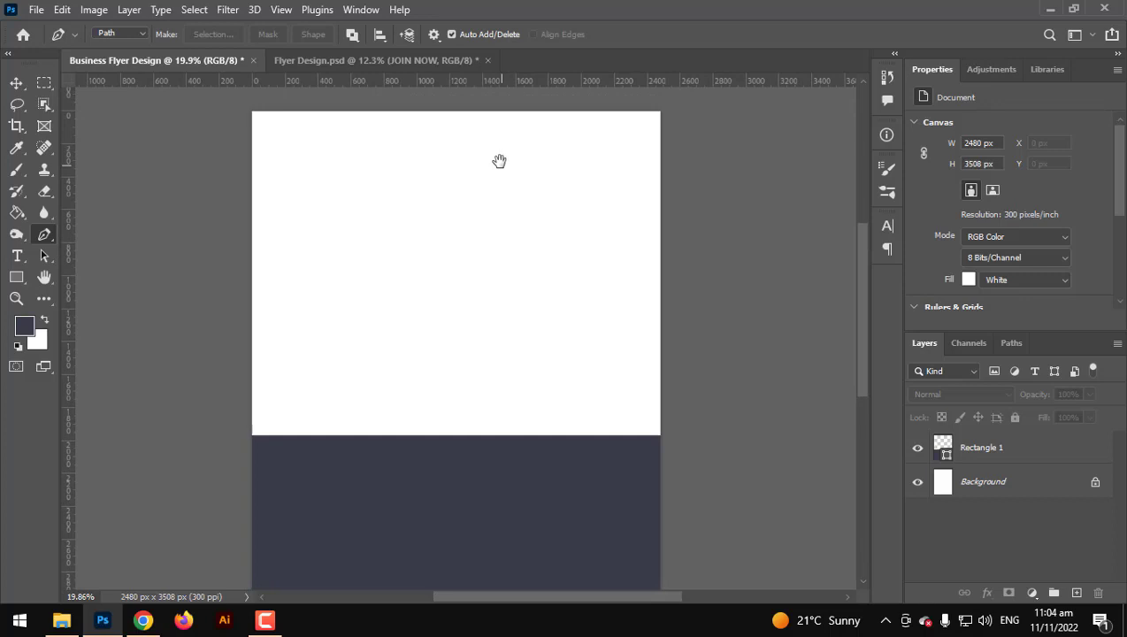
{"action": "left_click", "coordinate": [512, 113]}
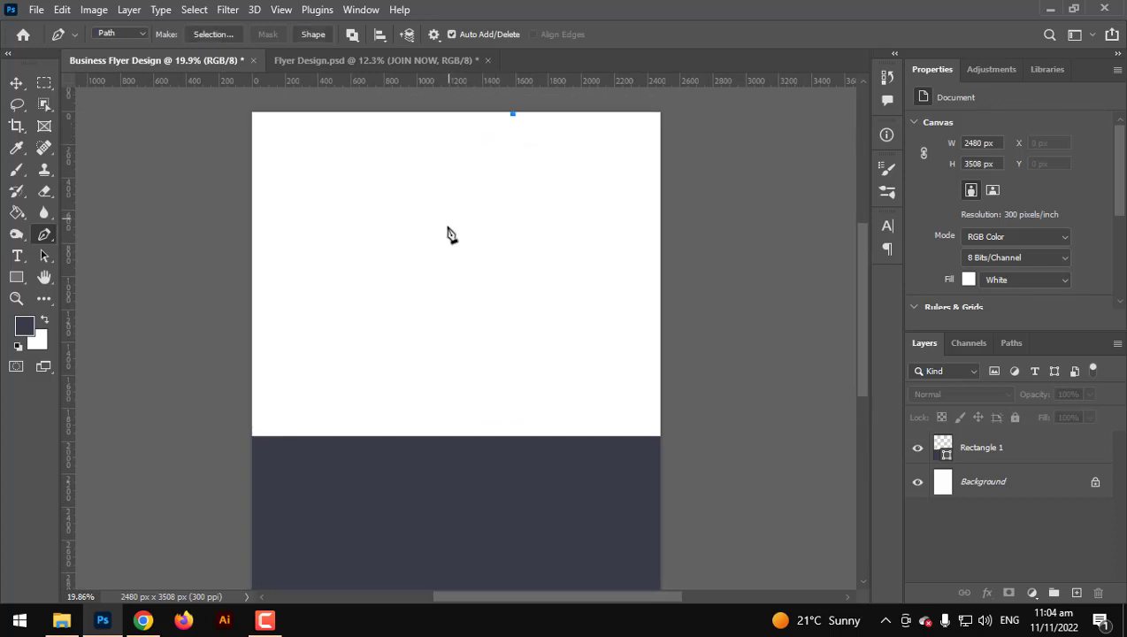
{"action": "left_click_drag", "start_coordinate": [447, 232], "coordinate": [467, 313]}
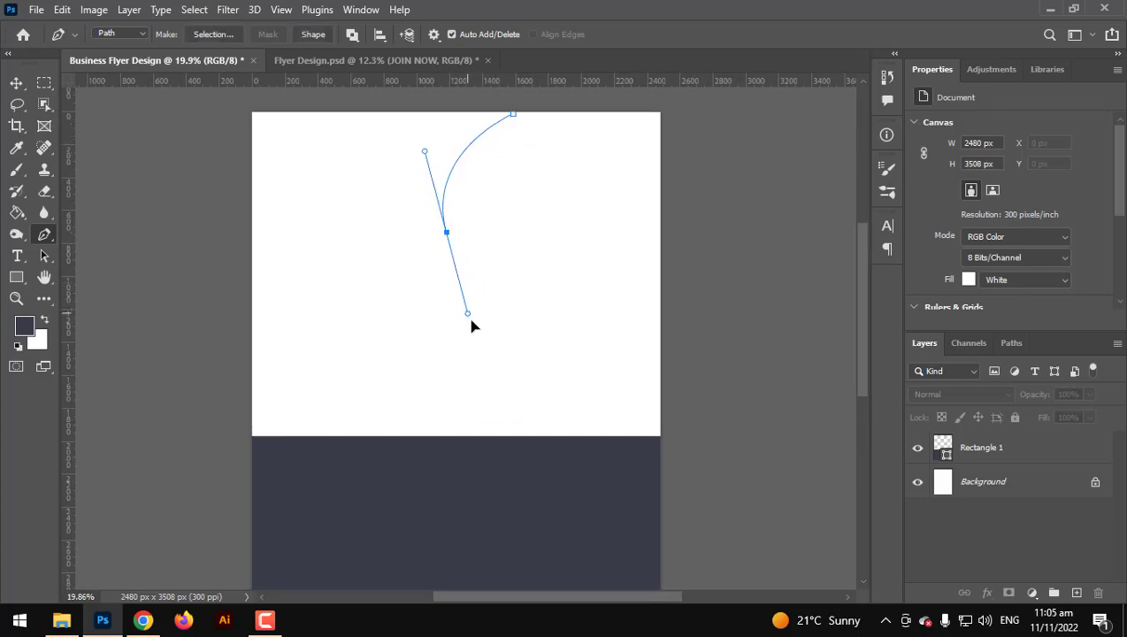
{"action": "left_click_drag", "start_coordinate": [467, 434], "coordinate": [433, 512]}
{"action": "left_click", "coordinate": [468, 435], "text": "alt"}
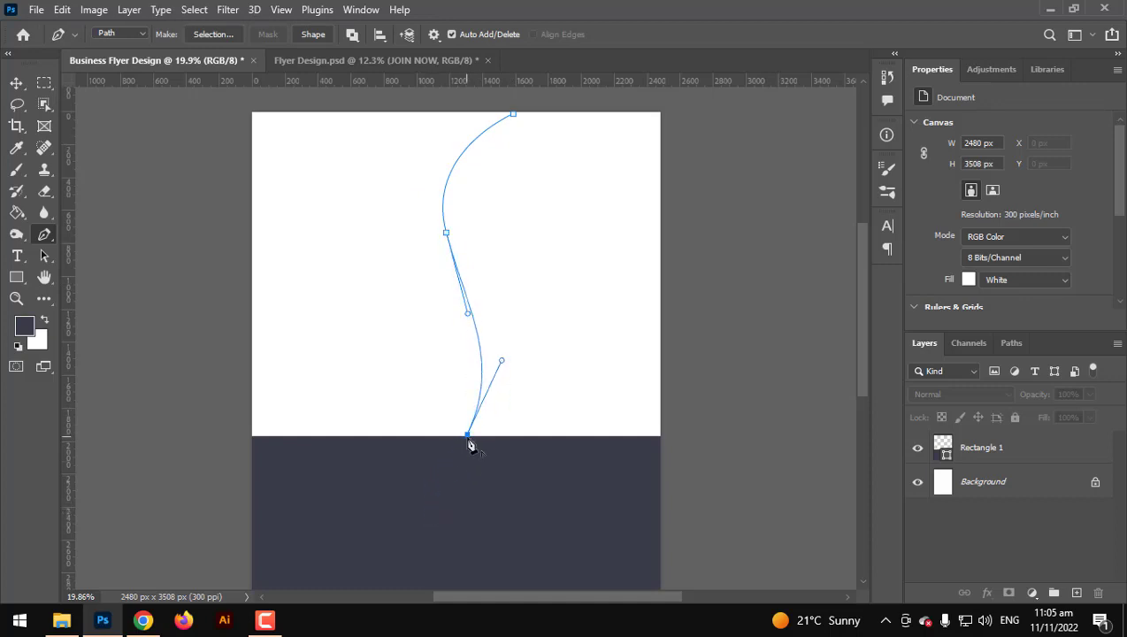
Close the pen path with straight segments running just outside the page's right and upper edges.
{"action": "left_click", "coordinate": [466, 453]}
{"action": "left_click", "coordinate": [687, 453]}
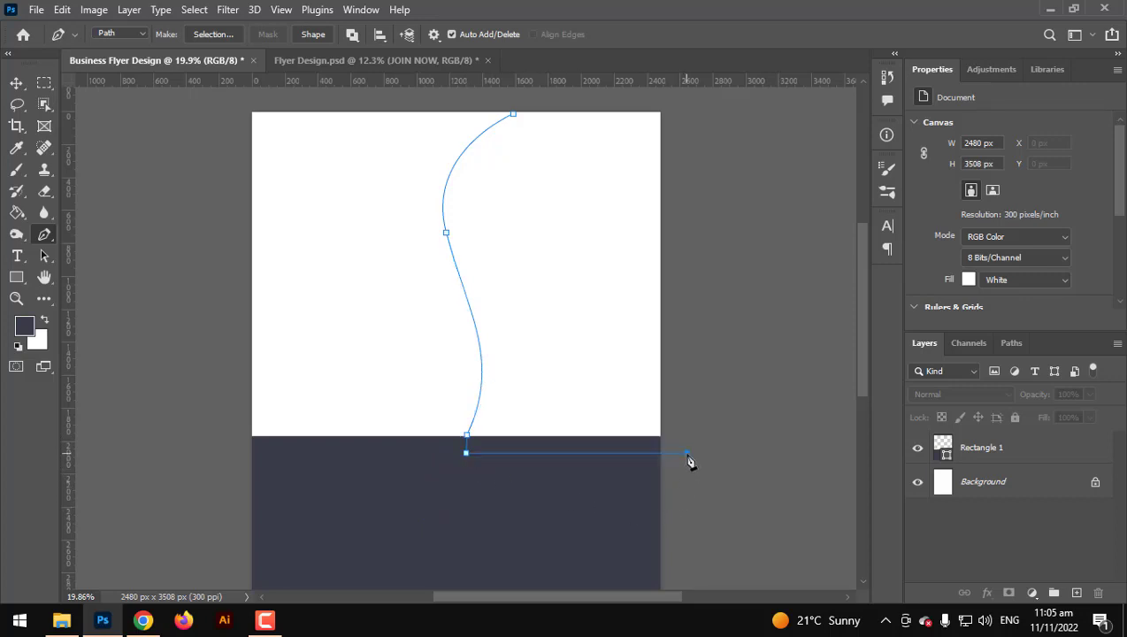
{"action": "left_click", "coordinate": [686, 105]}
{"action": "left_click", "coordinate": [514, 114]}
{"action": "key", "text": "ctrl+z"}
{"action": "left_click", "coordinate": [514, 113]}
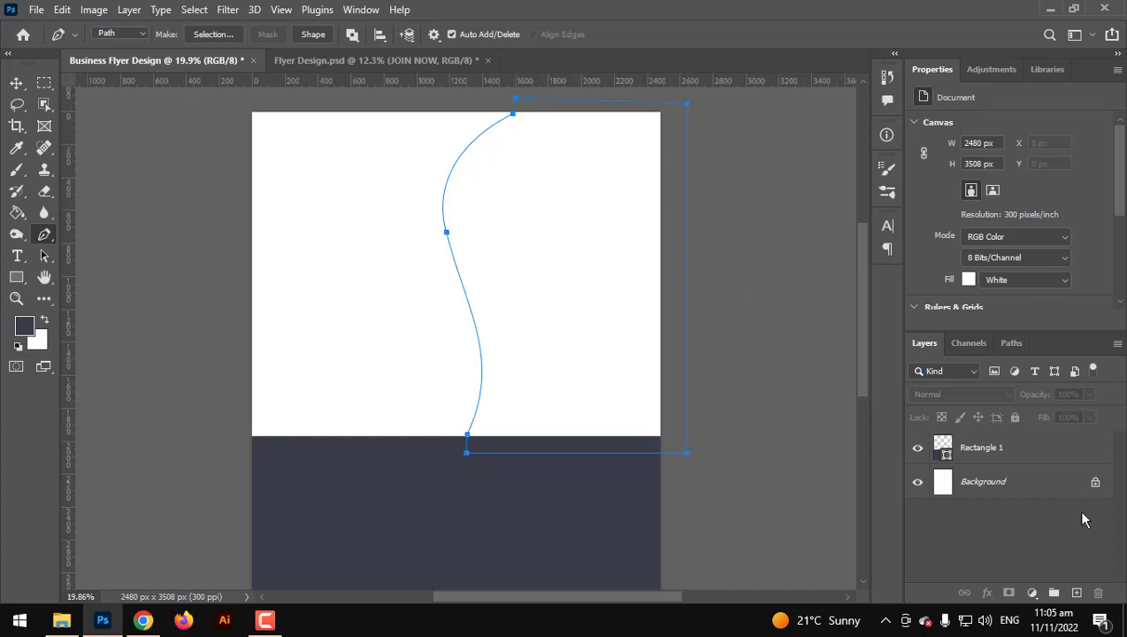
Fill the closed path with a Solid Color fill layer in 3a3c49.
{"action": "left_click", "coordinate": [1032, 592]}
{"action": "left_click", "coordinate": [1026, 304]}
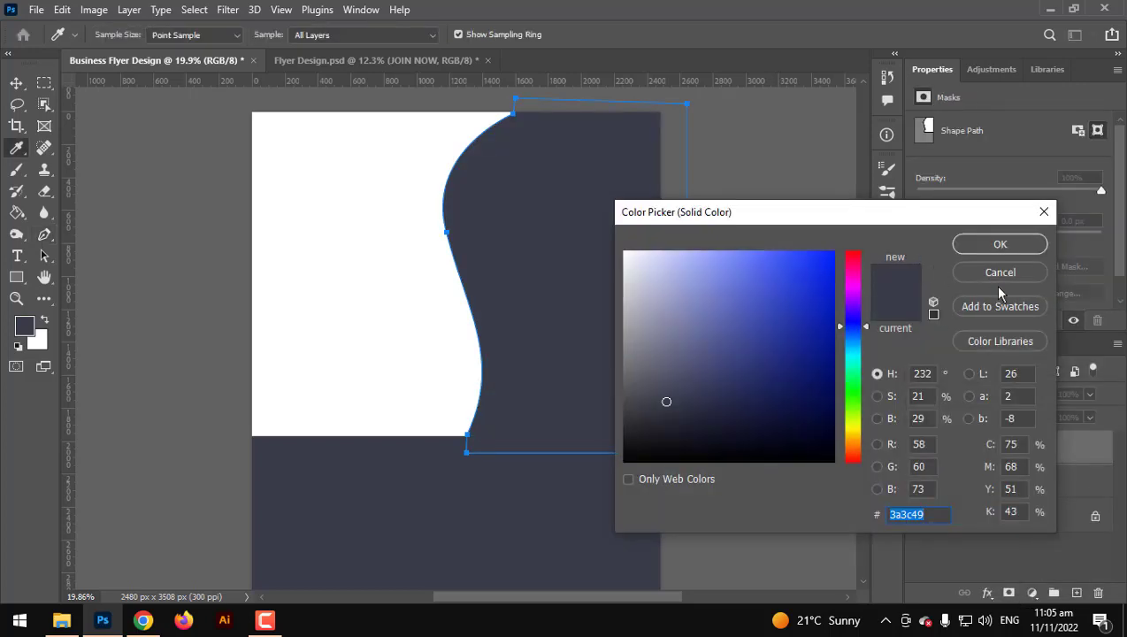
{"action": "left_click", "coordinate": [999, 245]}
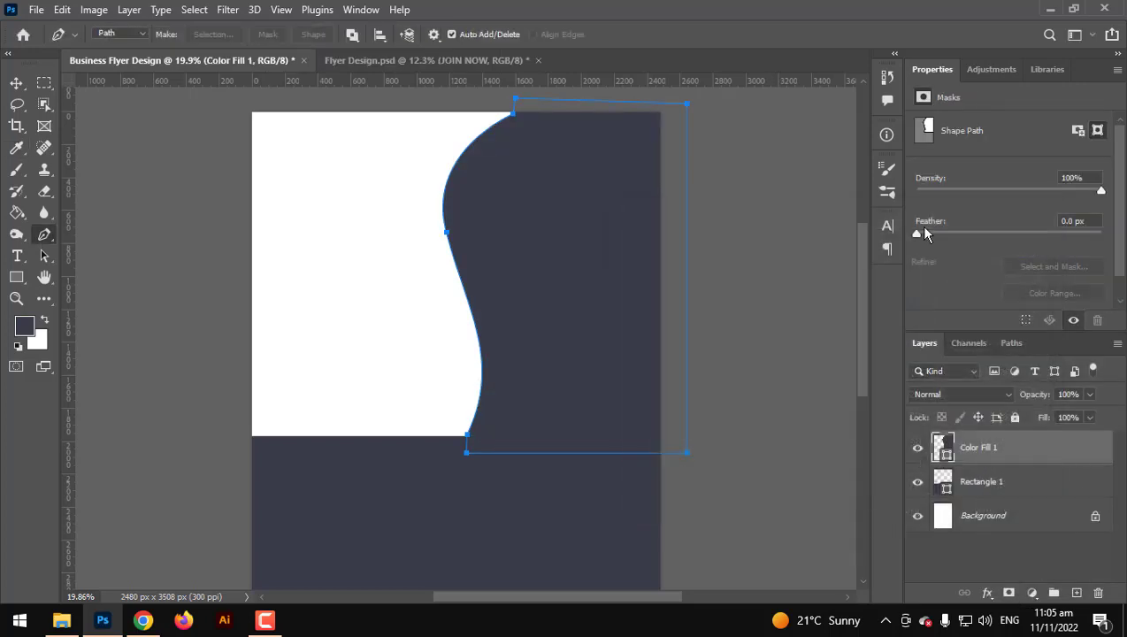
Enlarge the curved shape to about 103% around its centre and deselect it.
{"action": "left_click", "coordinate": [17, 82]}
{"action": "key", "text": "ctrl+t"}
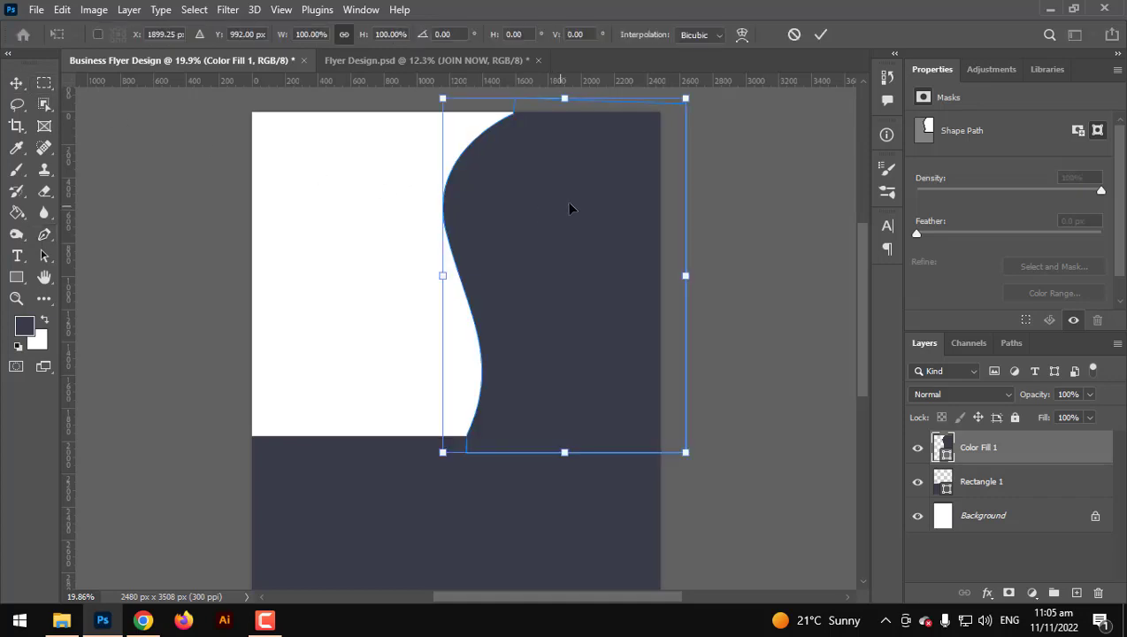
{"action": "left_click_drag", "start_coordinate": [688, 99], "coordinate": [693, 95]}
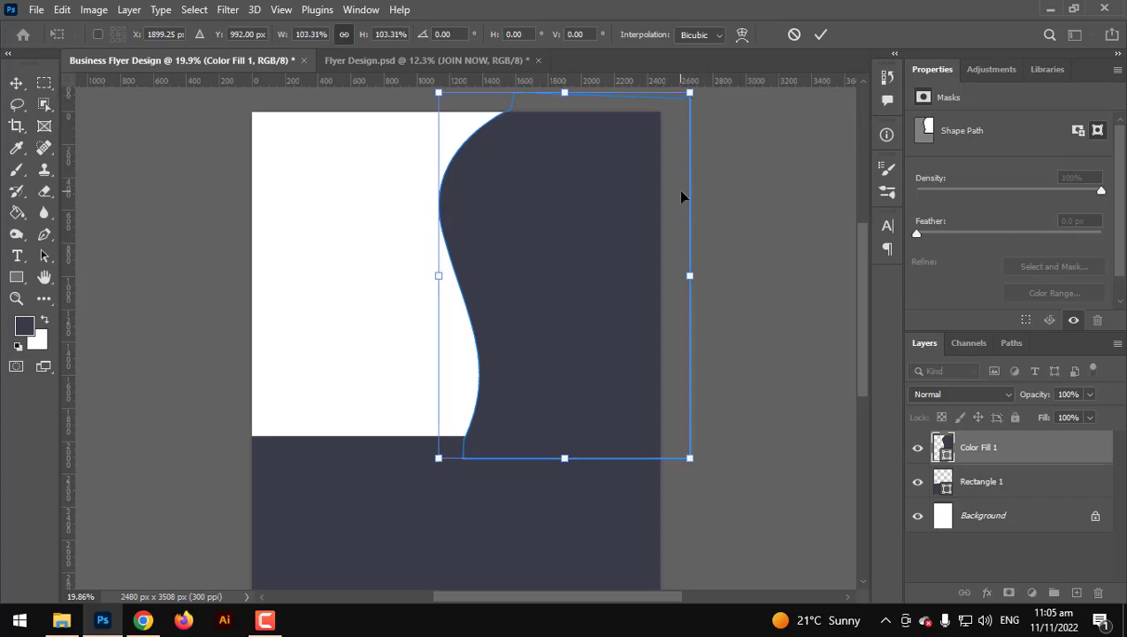
{"action": "key", "text": "Return"}
{"action": "left_click", "coordinate": [717, 261]}
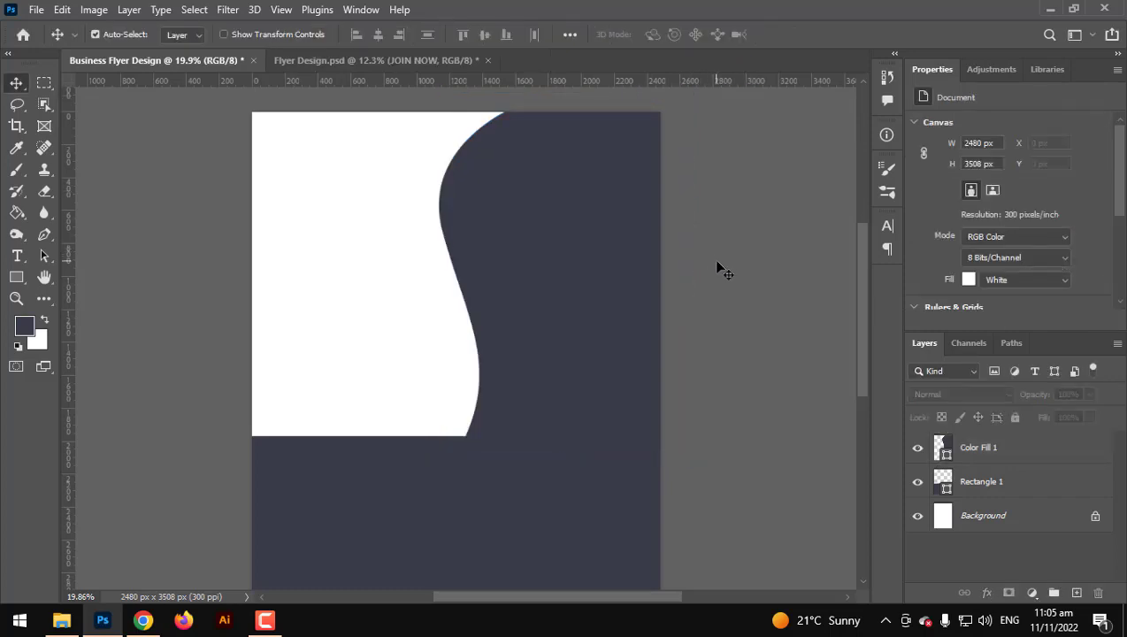
Move the curved shape's layer beneath the Rectangle 1 layer and recolour it blue, 0177bf.
{"action": "left_click_drag", "start_coordinate": [995, 467], "coordinate": [990, 500]}
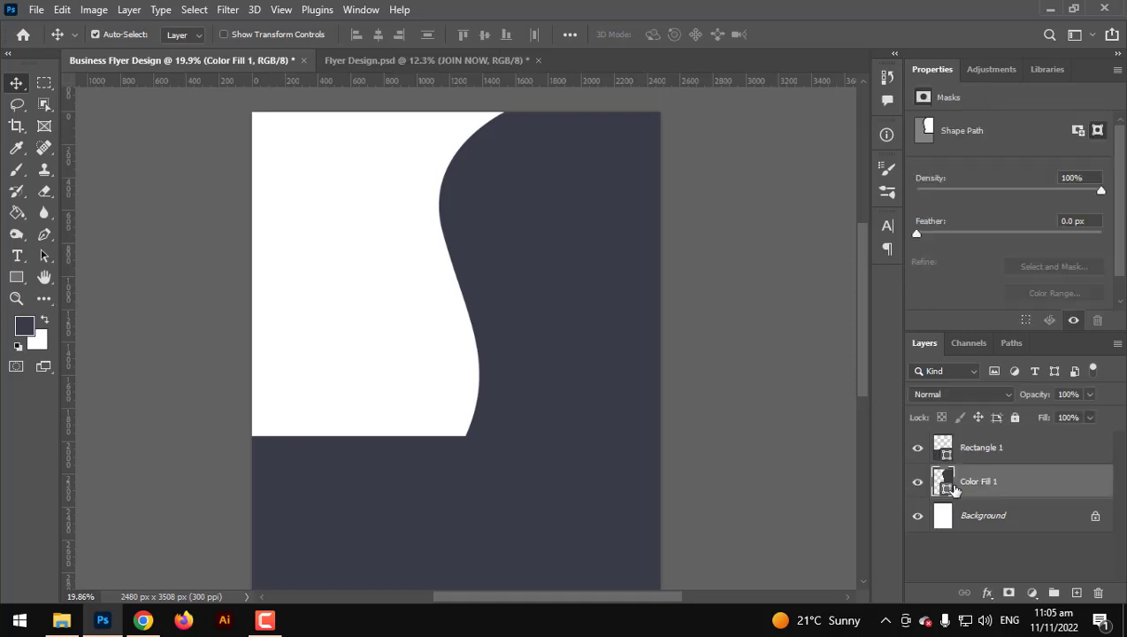
{"action": "left_click", "coordinate": [727, 417]}
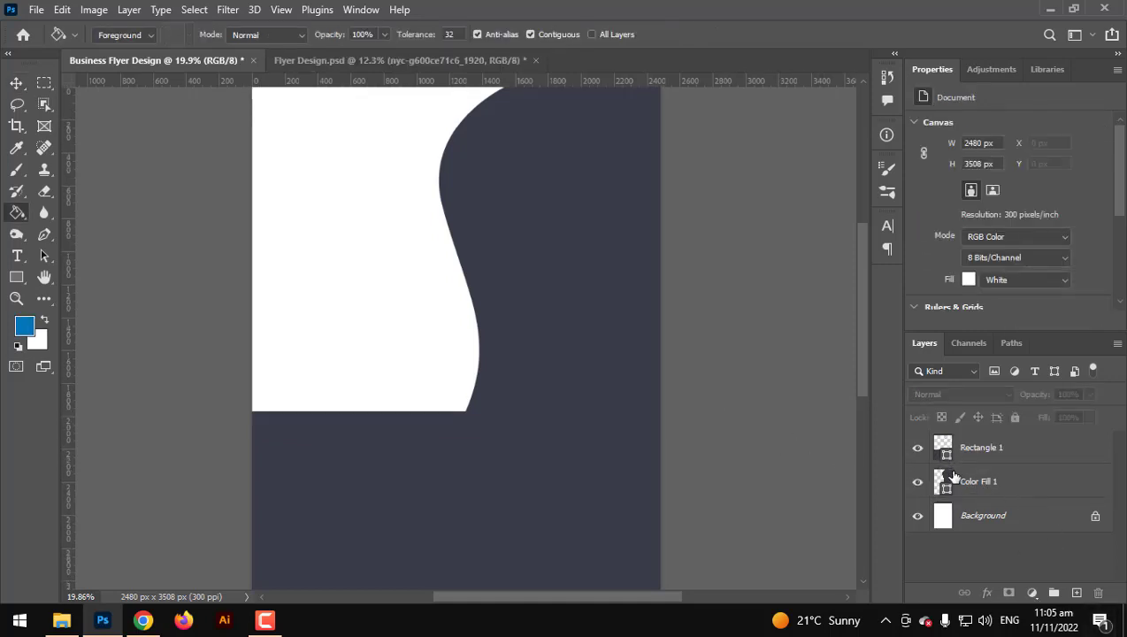
{"action": "left_click", "coordinate": [948, 478]}
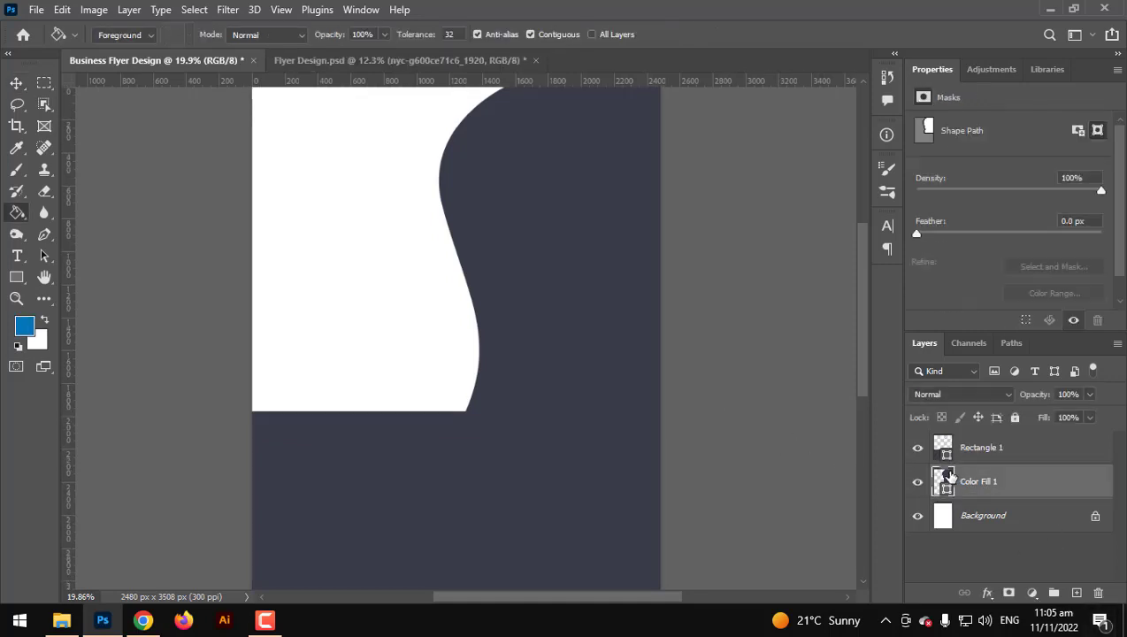
{"action": "double_click", "coordinate": [948, 478]}
{"action": "left_click", "coordinate": [30, 325]}
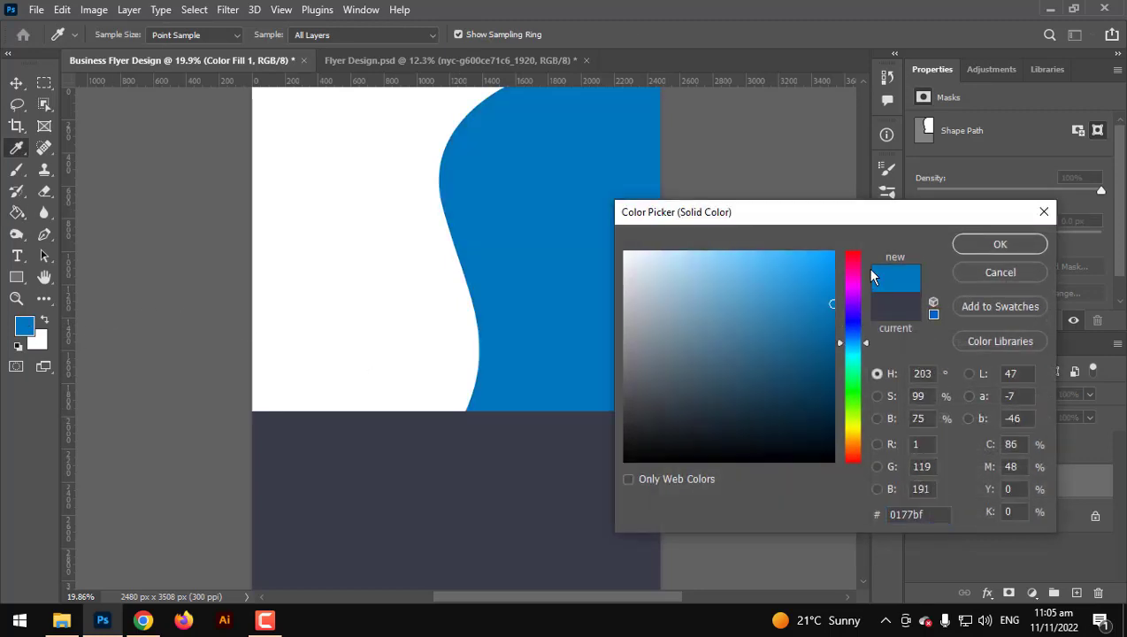
{"action": "left_click", "coordinate": [1000, 244]}
Paste the nyc-g600ce71c6_1920 skyline photo into the flyer and accept its placement.
{"action": "scroll", "coordinate": [686, 289], "scroll_direction": "up", "scroll_amount": 3}
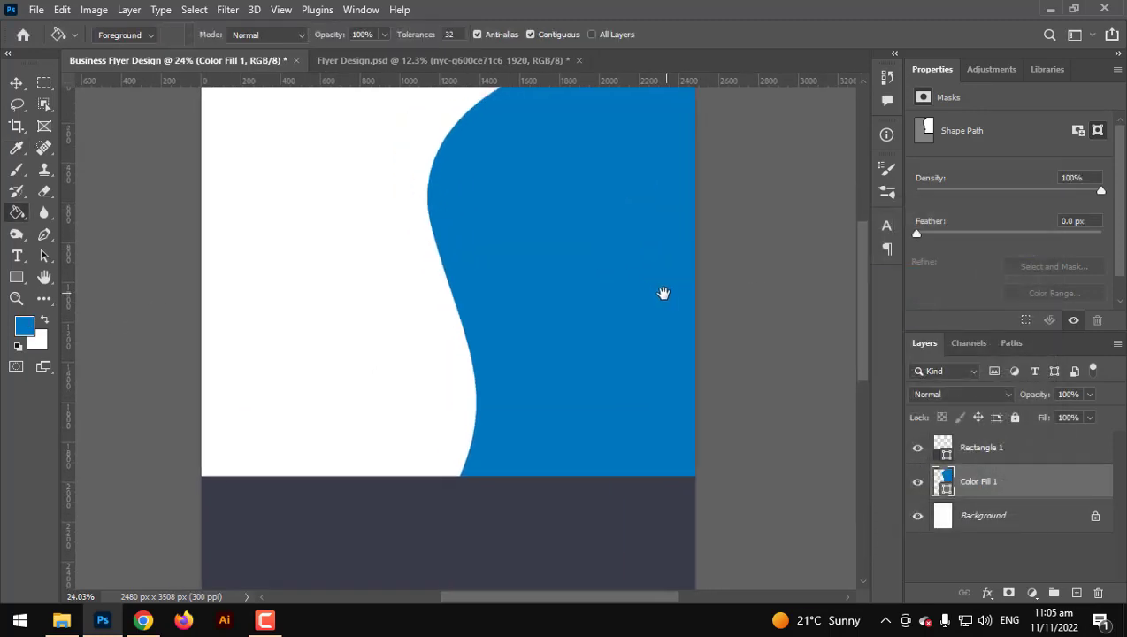
{"action": "left_click_drag", "start_coordinate": [665, 337], "coordinate": [685, 336]}
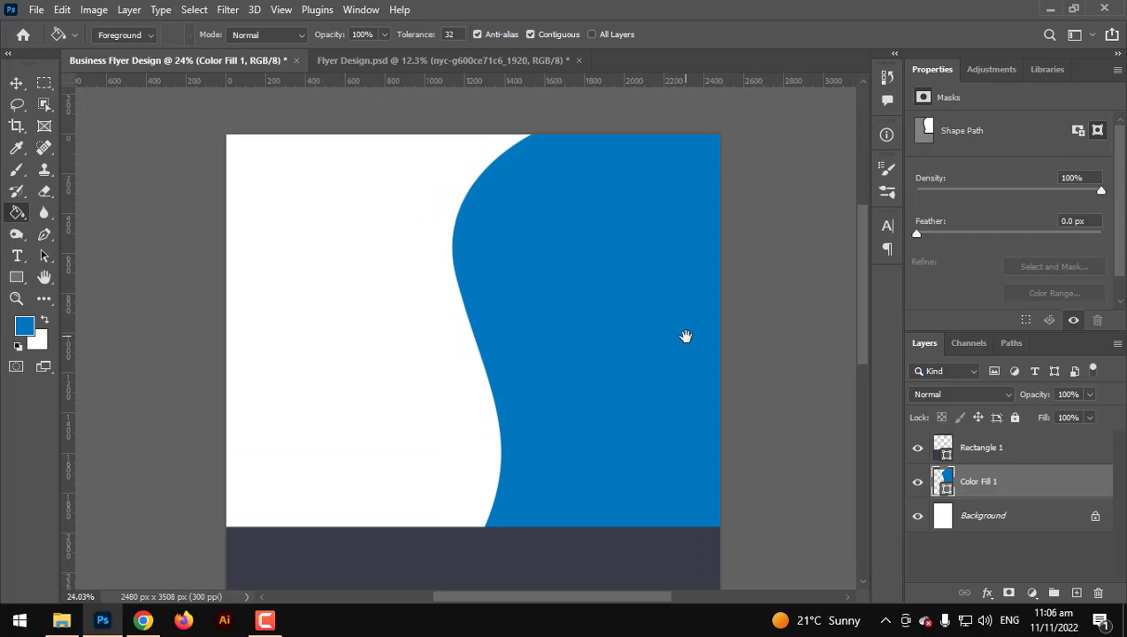
{"action": "left_click", "coordinate": [15, 79]}
{"action": "left_click", "coordinate": [149, 183]}
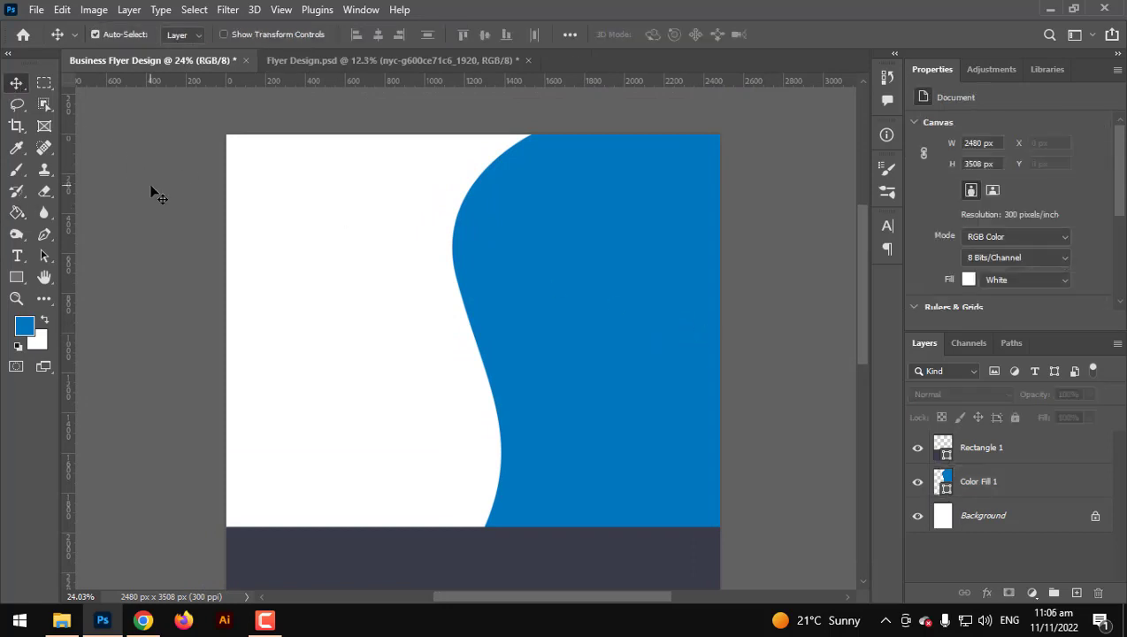
{"action": "key", "text": "ctrl+v"}
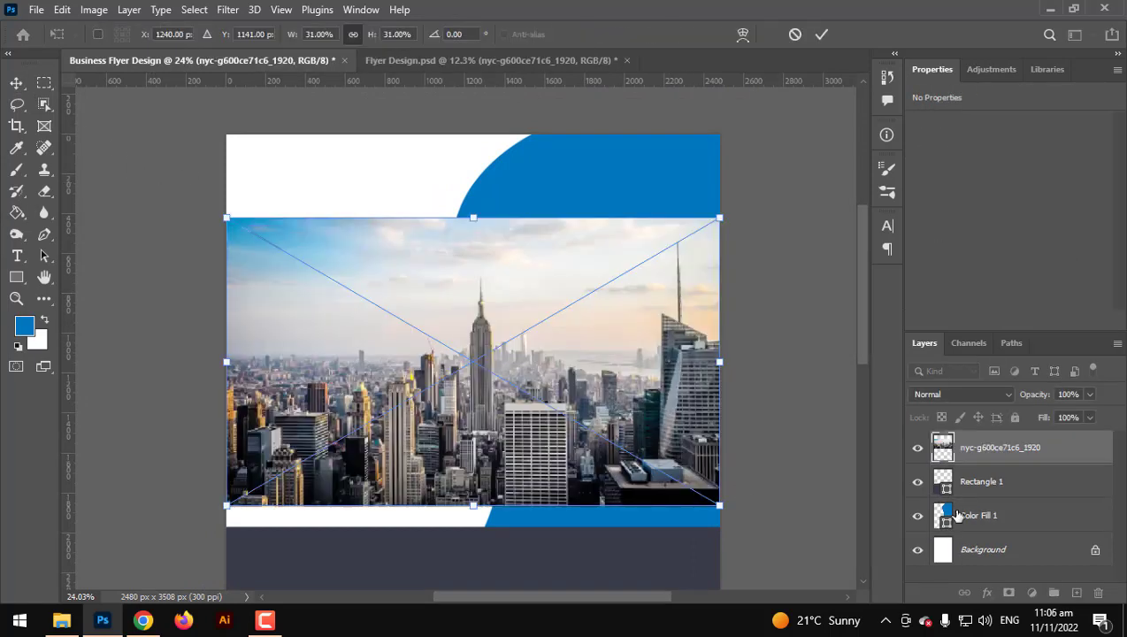
{"action": "key", "text": "Return"}
Place the skyline photo layer between Rectangle 1 and Color Fill 1, and clip it to the curved shape.
{"action": "left_click_drag", "start_coordinate": [984, 489], "coordinate": [979, 502]}
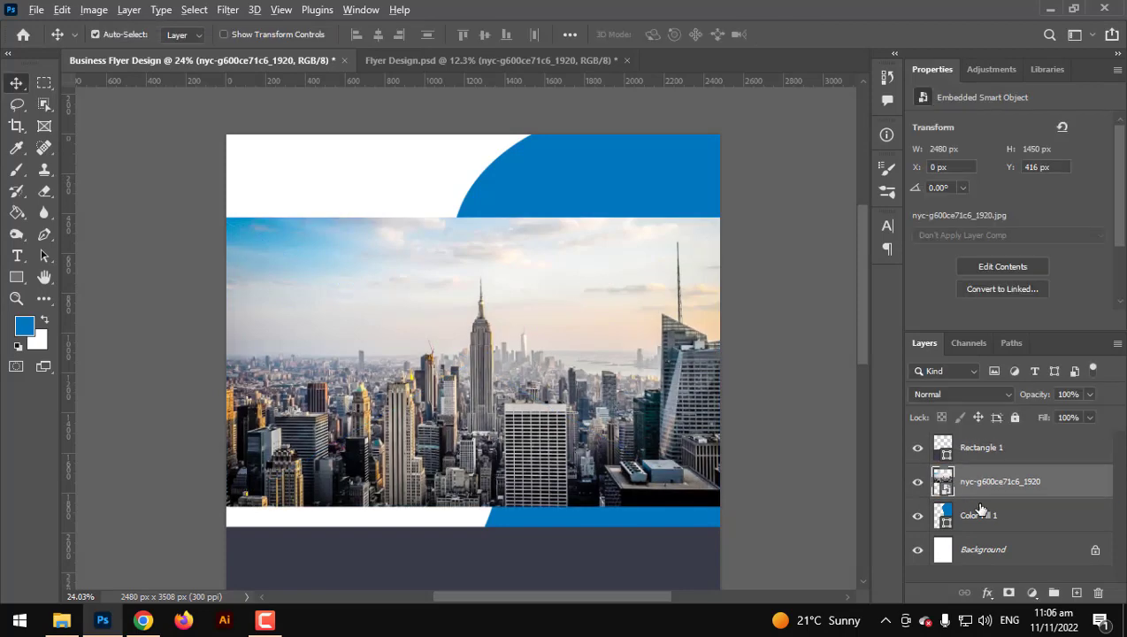
{"action": "left_click", "coordinate": [963, 498], "text": "alt"}
Enlarge the clipped skyline photo to about 49% scale and reposition it so the tall tower stands inside the curved shape.
{"action": "scroll", "coordinate": [666, 466], "scroll_direction": "down", "scroll_amount": 3}
{"action": "scroll", "coordinate": [673, 330], "scroll_direction": "up", "scroll_amount": 1}
{"action": "key", "text": "ctrl+t"}
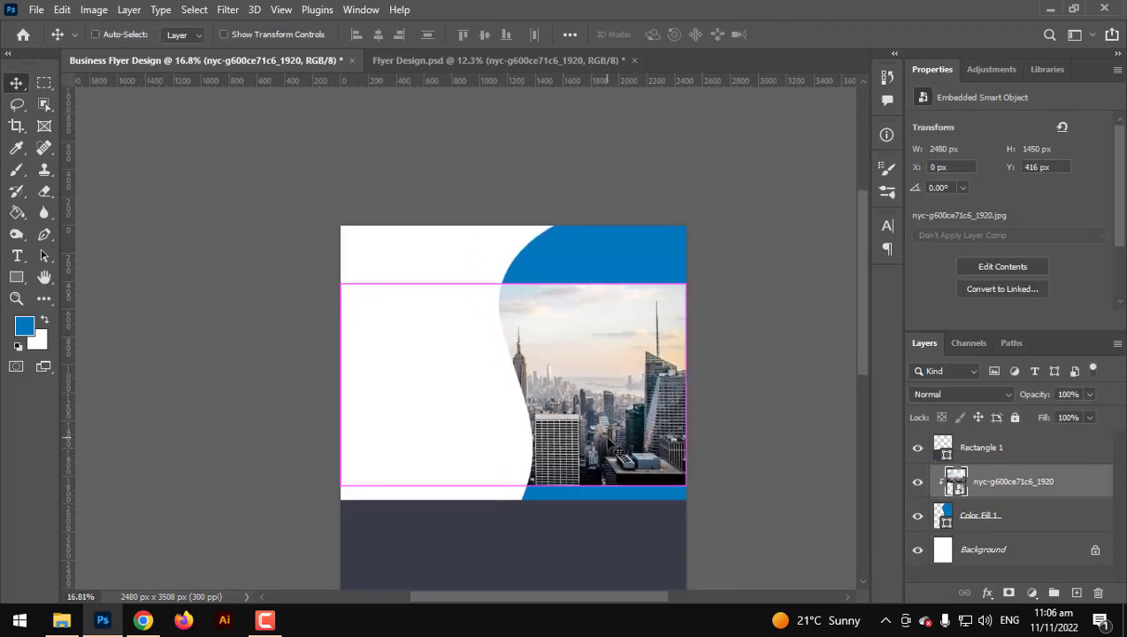
{"action": "left_click_drag", "start_coordinate": [687, 288], "coordinate": [787, 221]}
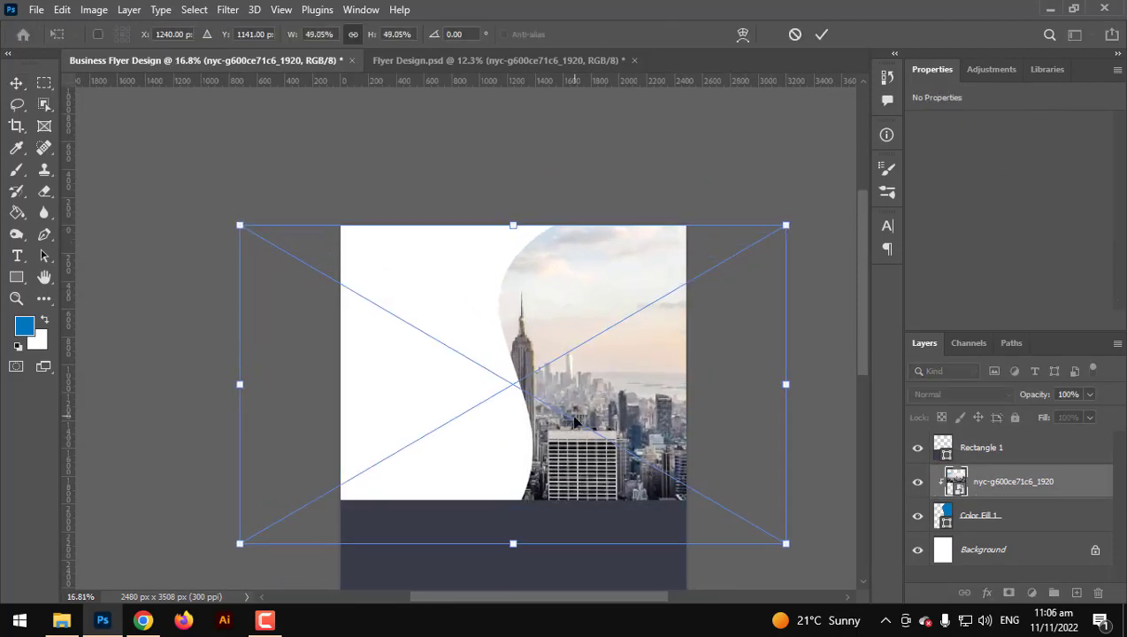
{"action": "left_click_drag", "start_coordinate": [580, 421], "coordinate": [652, 385]}
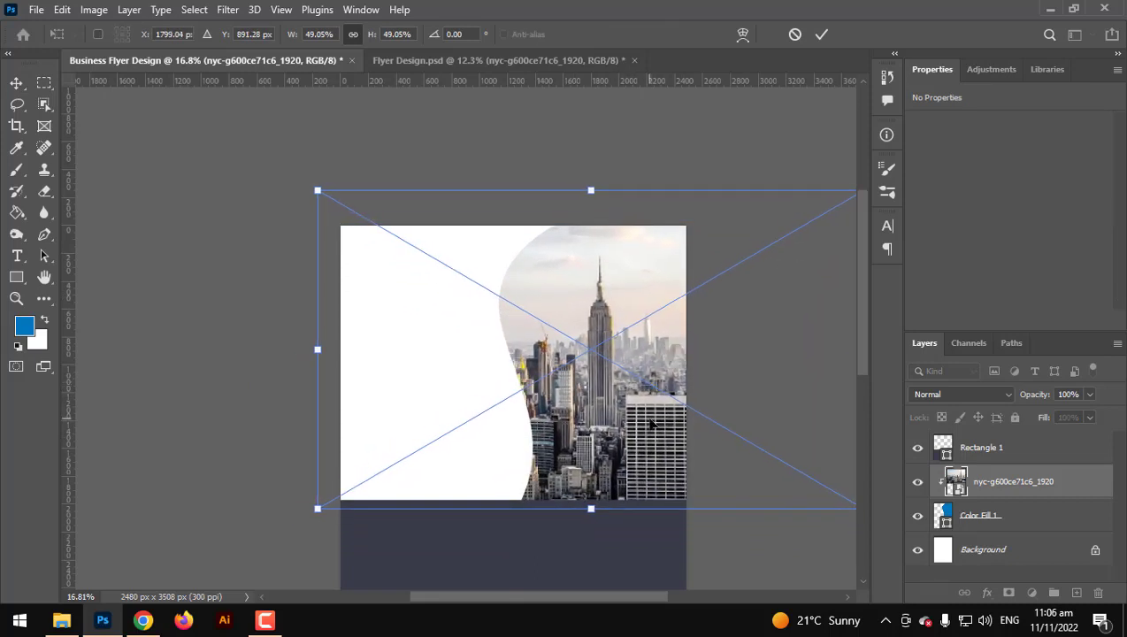
{"action": "key", "text": "Return"}
Set the skyline photo layer's blend mode to Hard Light.
{"action": "left_click", "coordinate": [996, 393]}
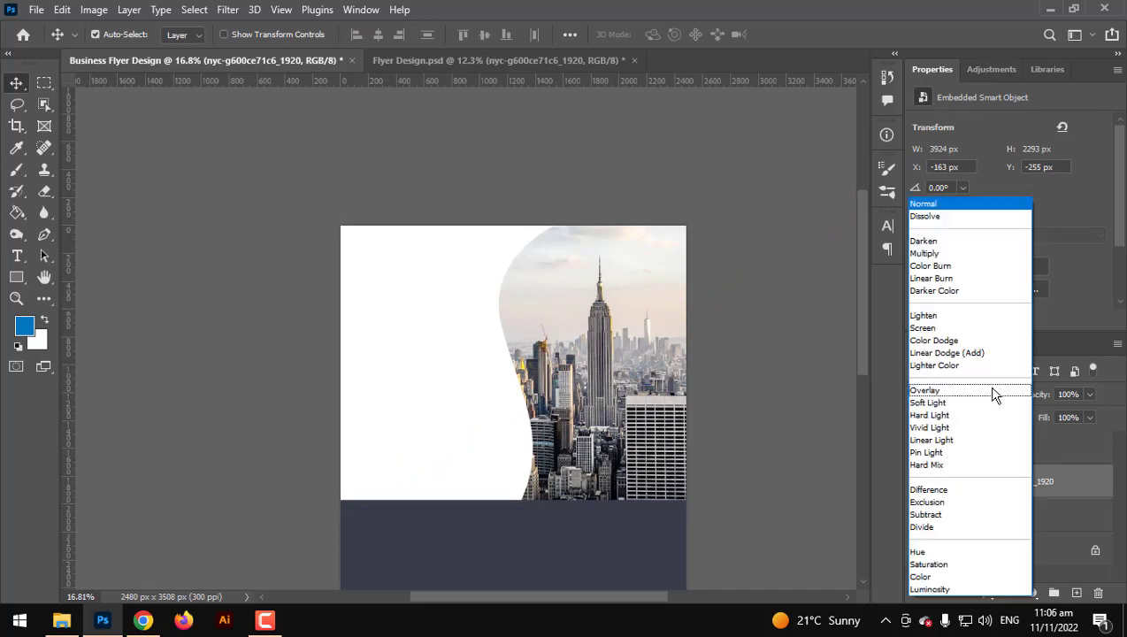
{"action": "left_click", "coordinate": [995, 412]}
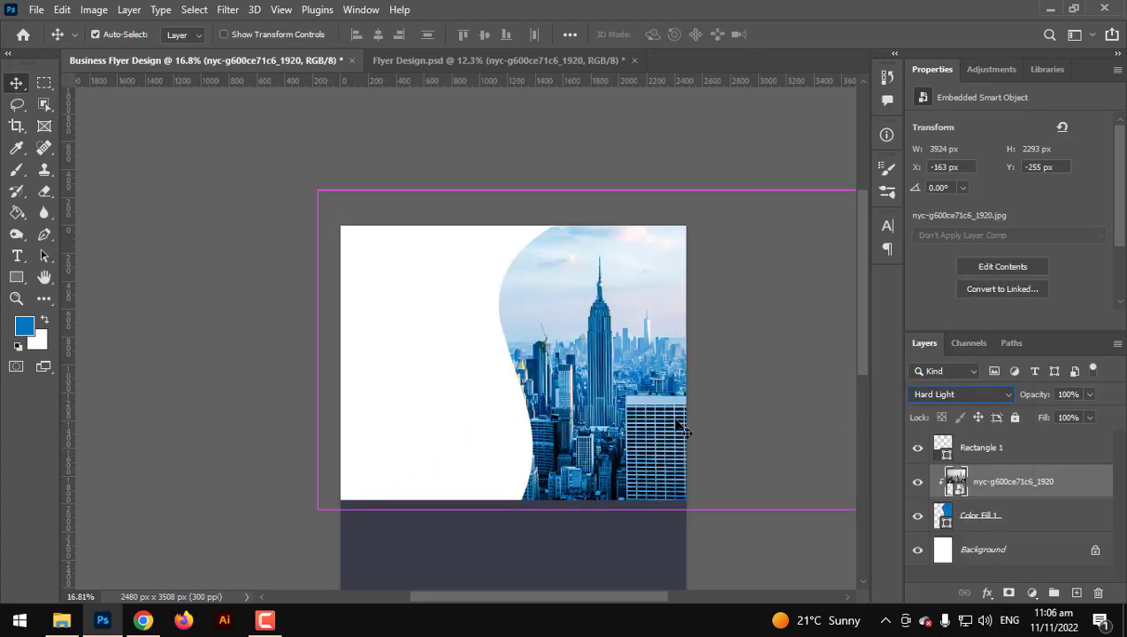
{"action": "key", "text": "ctrl+plus"}
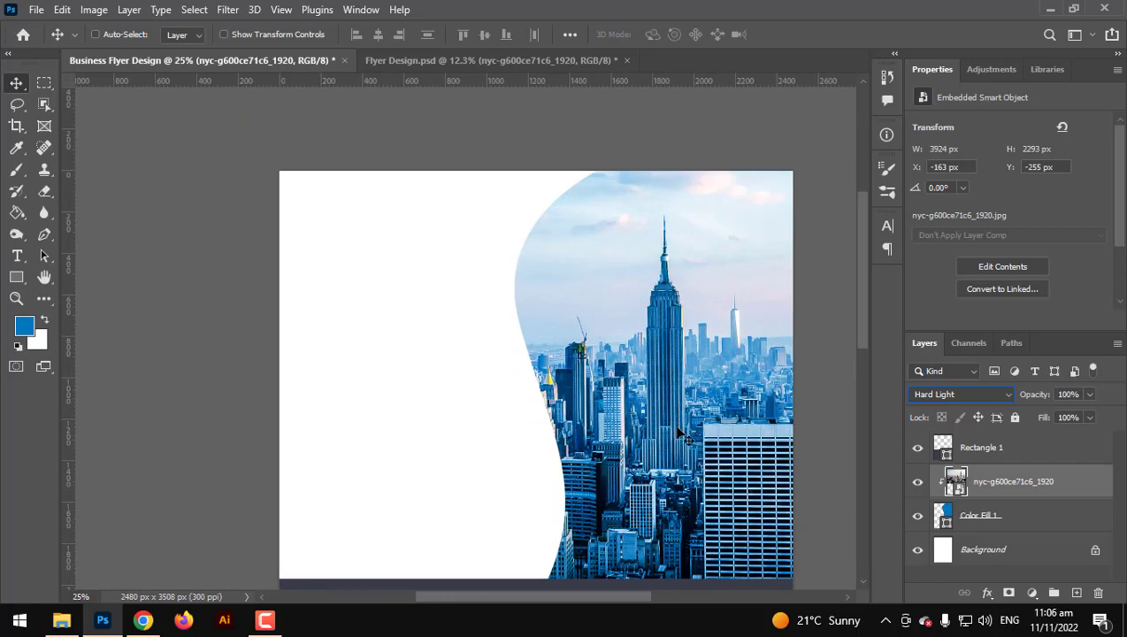
Draw a rectangle about 2591 × 3659 px covering the whole page, directly above the Background layer.
{"action": "left_click", "coordinate": [1035, 563]}
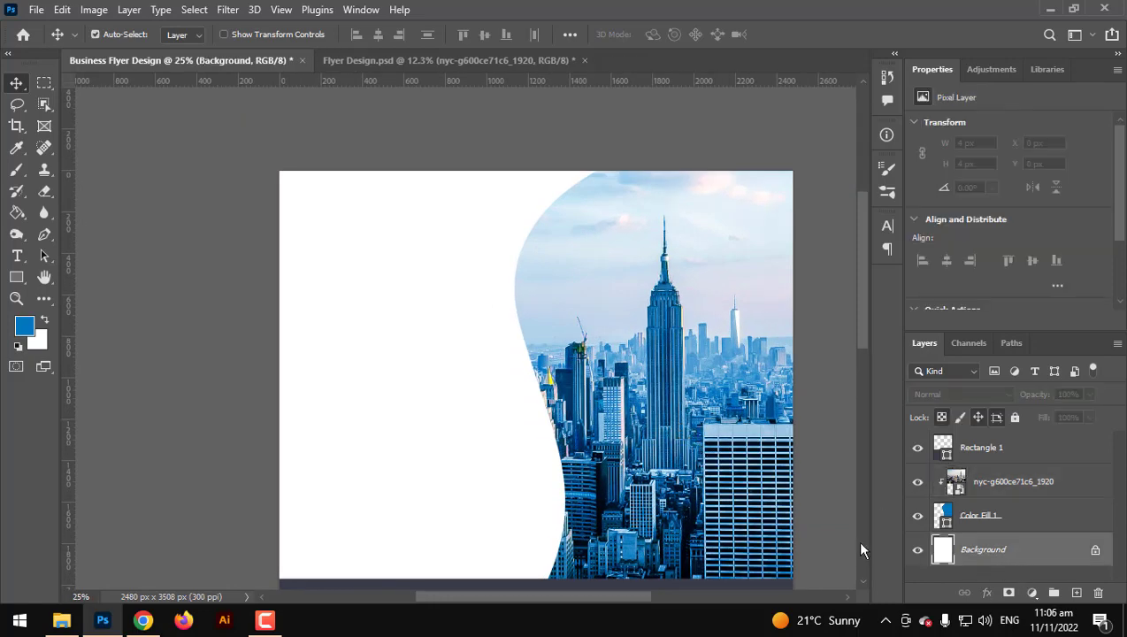
{"action": "scroll", "coordinate": [521, 450], "scroll_direction": "down", "scroll_amount": 4}
{"action": "left_click_drag", "start_coordinate": [515, 452], "coordinate": [469, 334]}
{"action": "scroll", "coordinate": [510, 309], "scroll_direction": "down", "scroll_amount": 2}
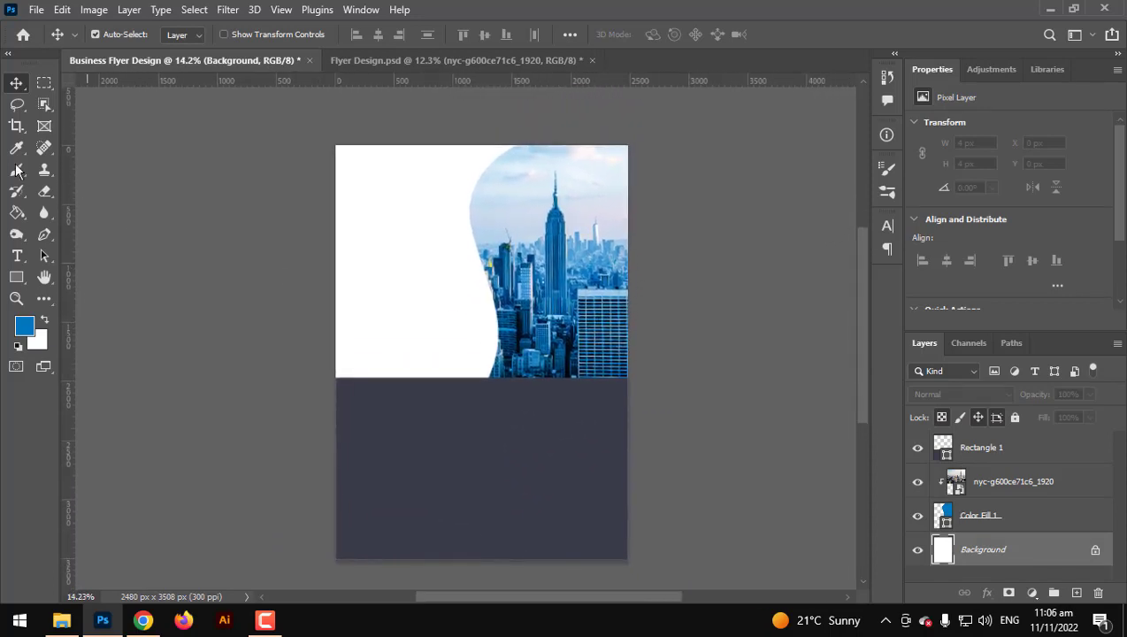
{"action": "left_click", "coordinate": [16, 277]}
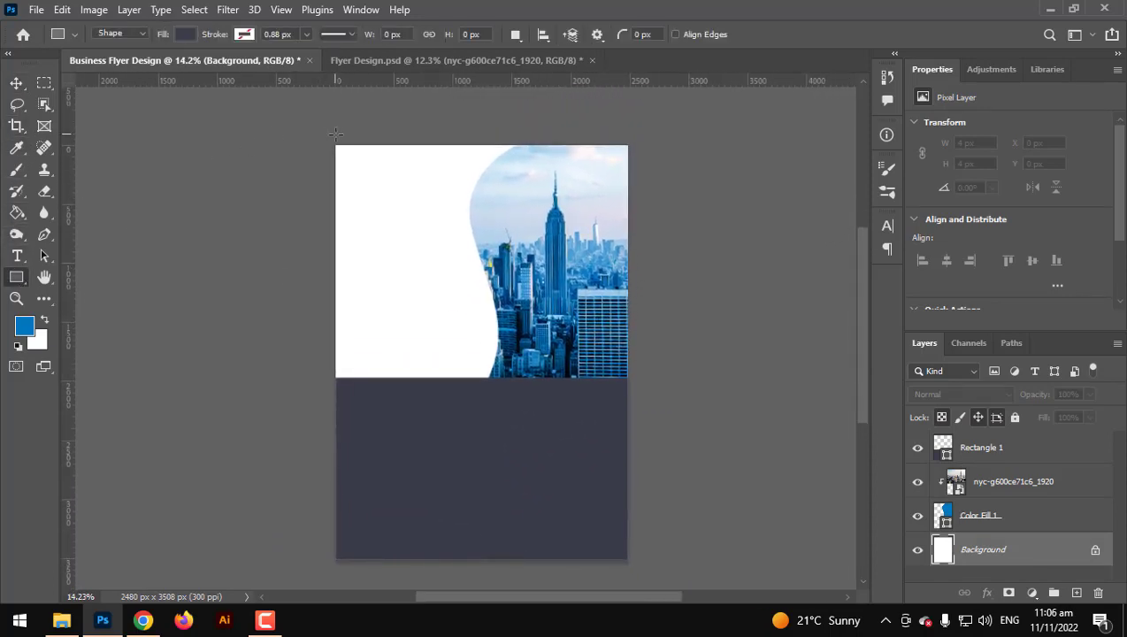
{"action": "left_click_drag", "start_coordinate": [329, 136], "coordinate": [634, 566]}
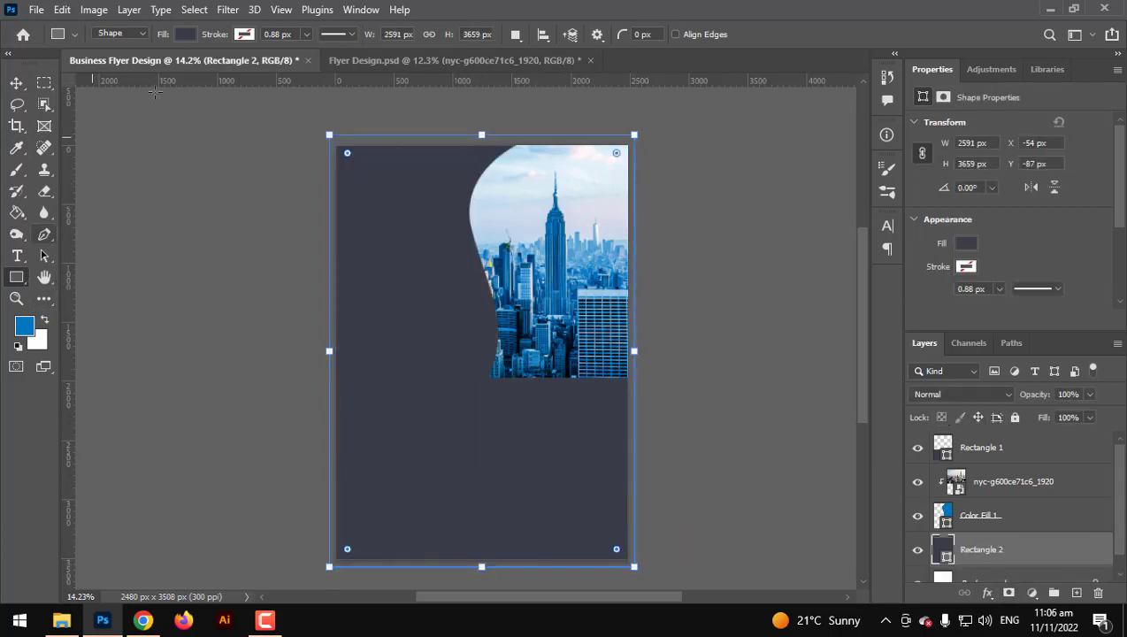
Fill the page-sized rectangle with the green-to-blue linear gradient preset.
{"action": "left_click", "coordinate": [188, 35]}
{"action": "left_click", "coordinate": [146, 65]}
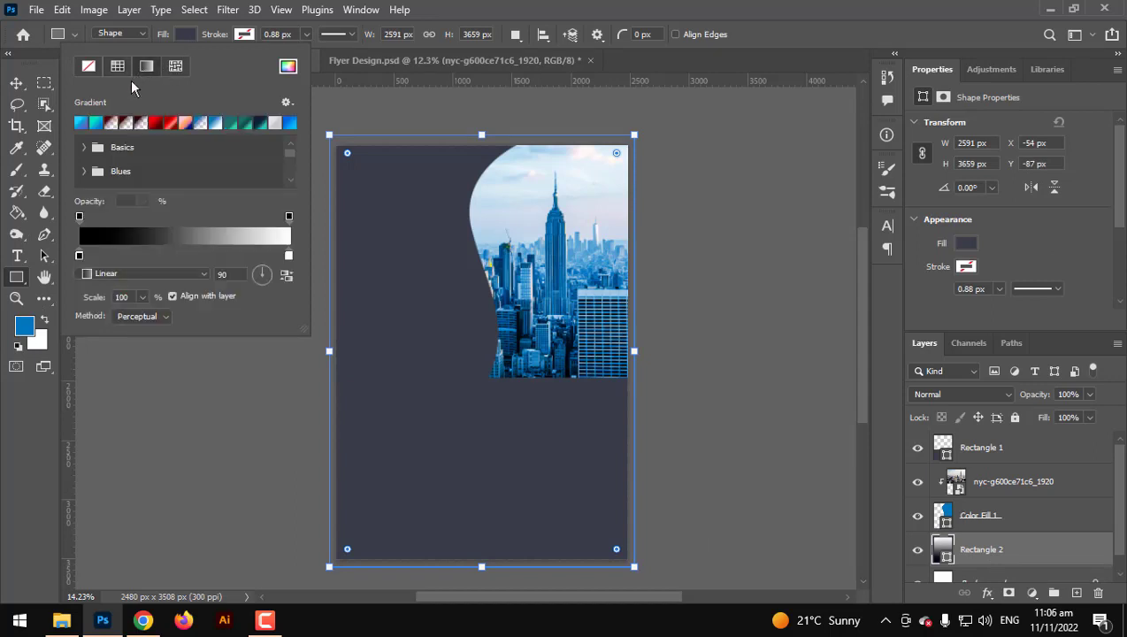
{"action": "left_click", "coordinate": [80, 123]}
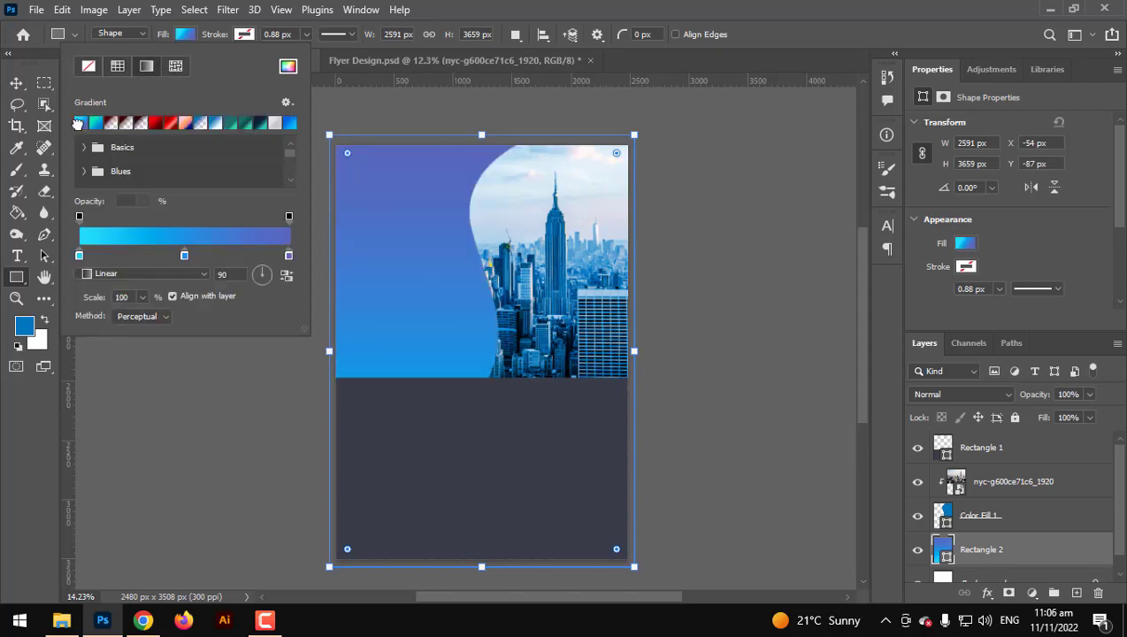
{"action": "left_click", "coordinate": [91, 123]}
{"action": "left_click", "coordinate": [476, 3]}
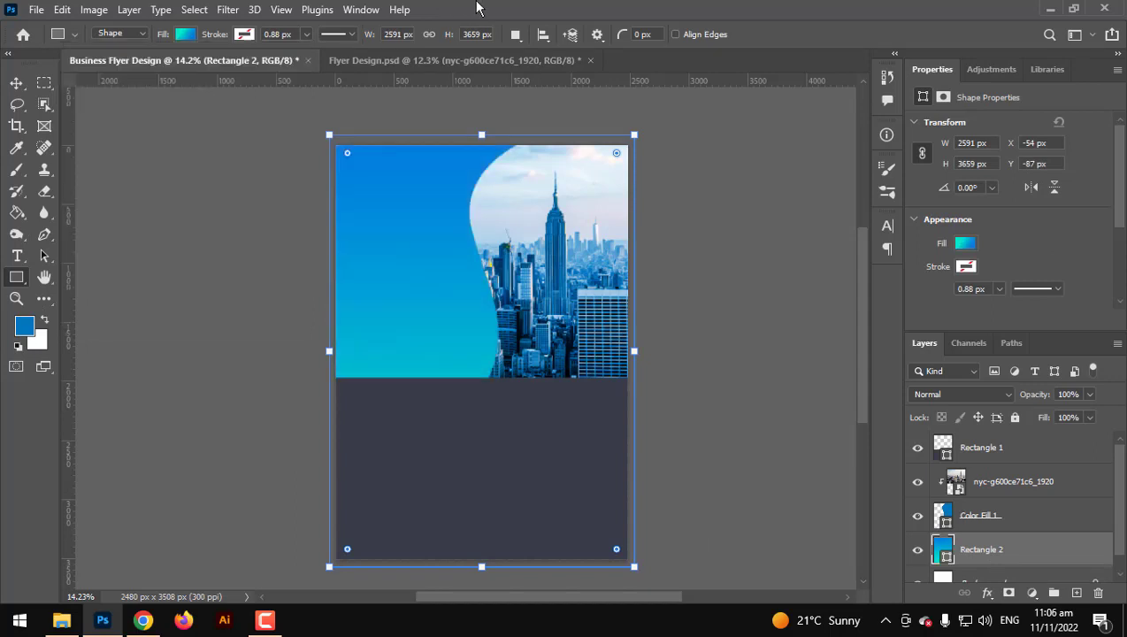
{"action": "scroll", "coordinate": [358, 187], "scroll_direction": "up", "scroll_amount": 2}
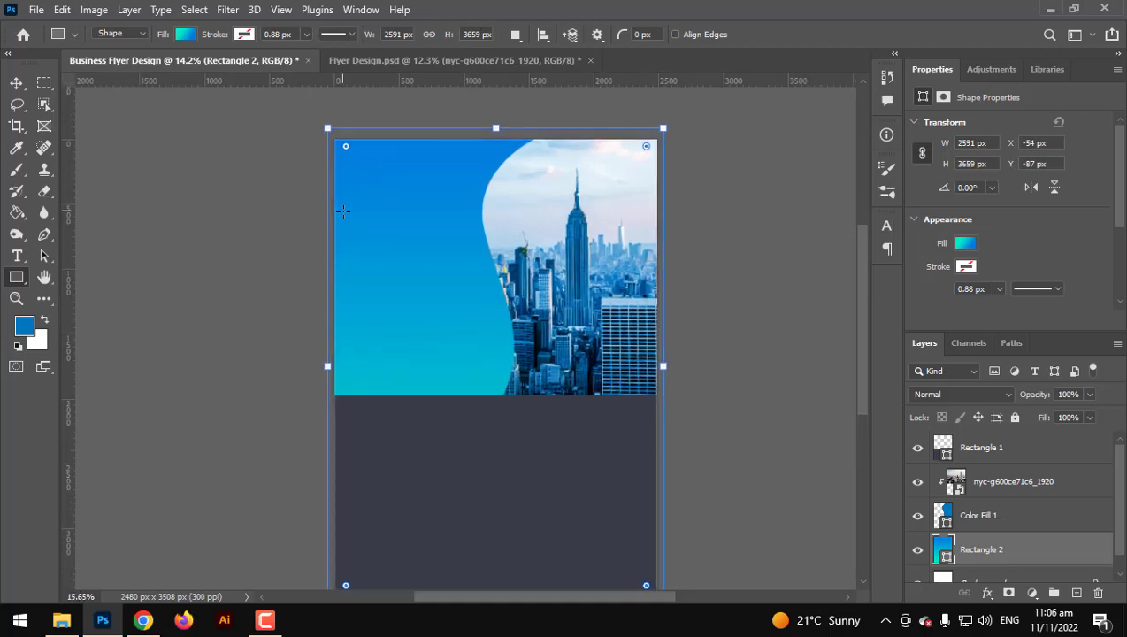
{"action": "left_click", "coordinate": [17, 83]}
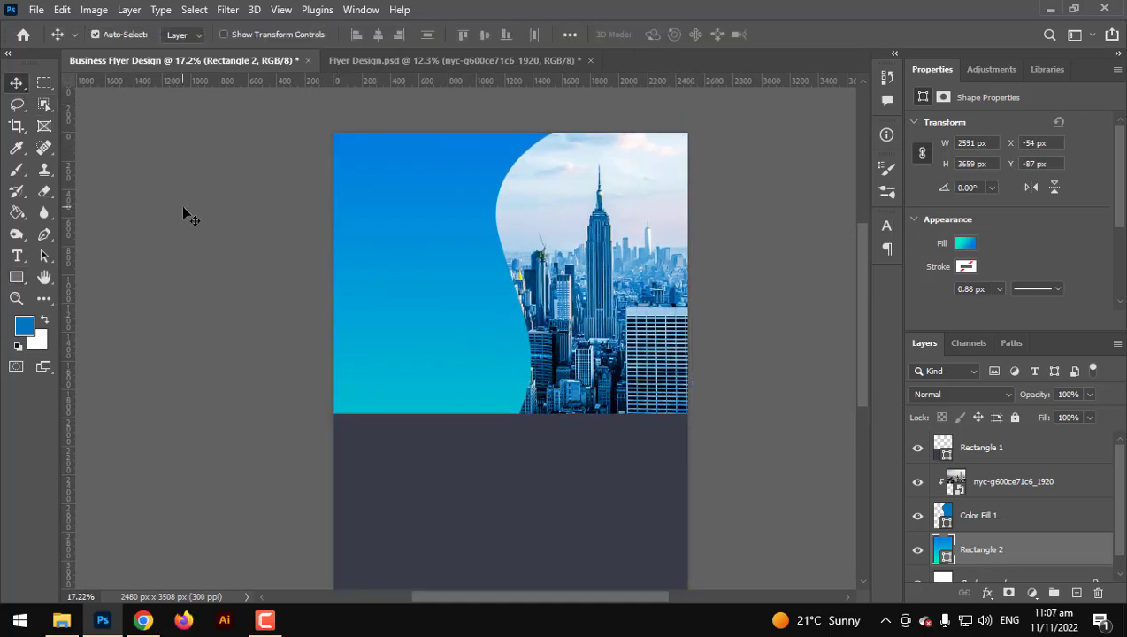
Draw a narrow bar about 1369 × 123 px on the dark block and place its layer above Rectangle 1.
{"action": "scroll", "coordinate": [183, 212], "scroll_direction": "down", "scroll_amount": 1}
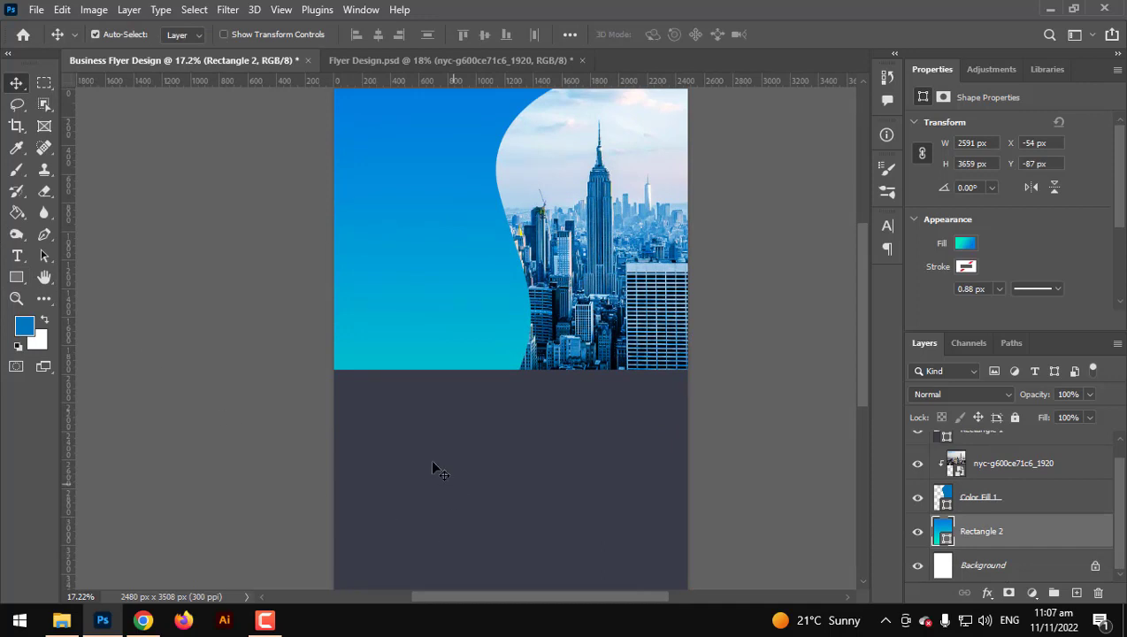
{"action": "scroll", "coordinate": [433, 467], "scroll_direction": "up", "scroll_amount": 3}
{"action": "scroll", "coordinate": [498, 453], "scroll_direction": "right", "scroll_amount": 2}
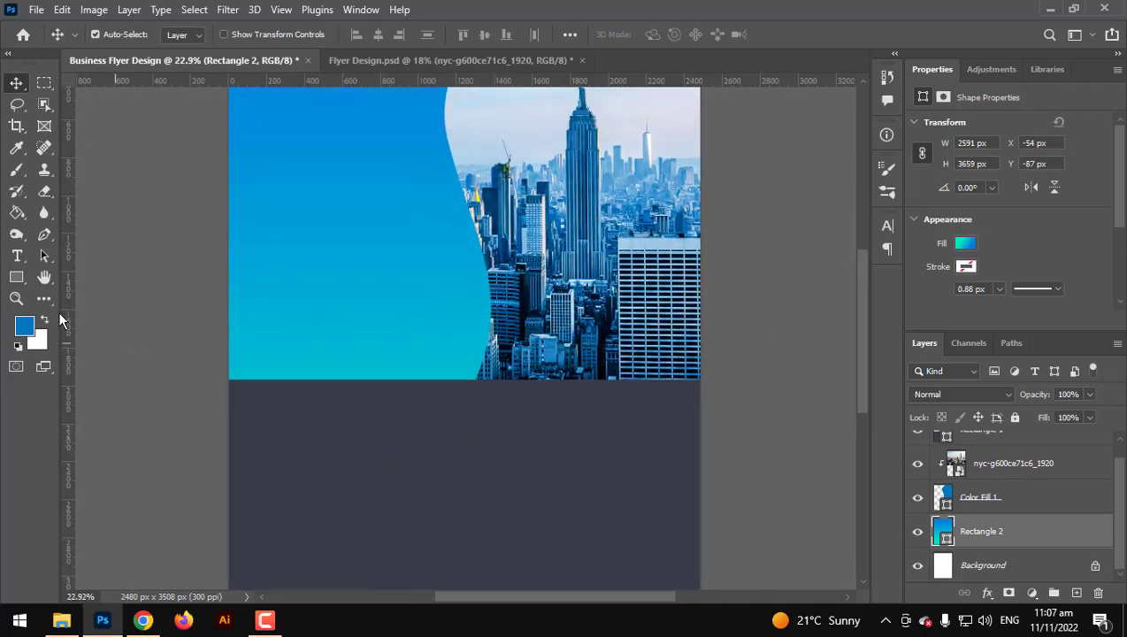
{"action": "left_click", "coordinate": [16, 277]}
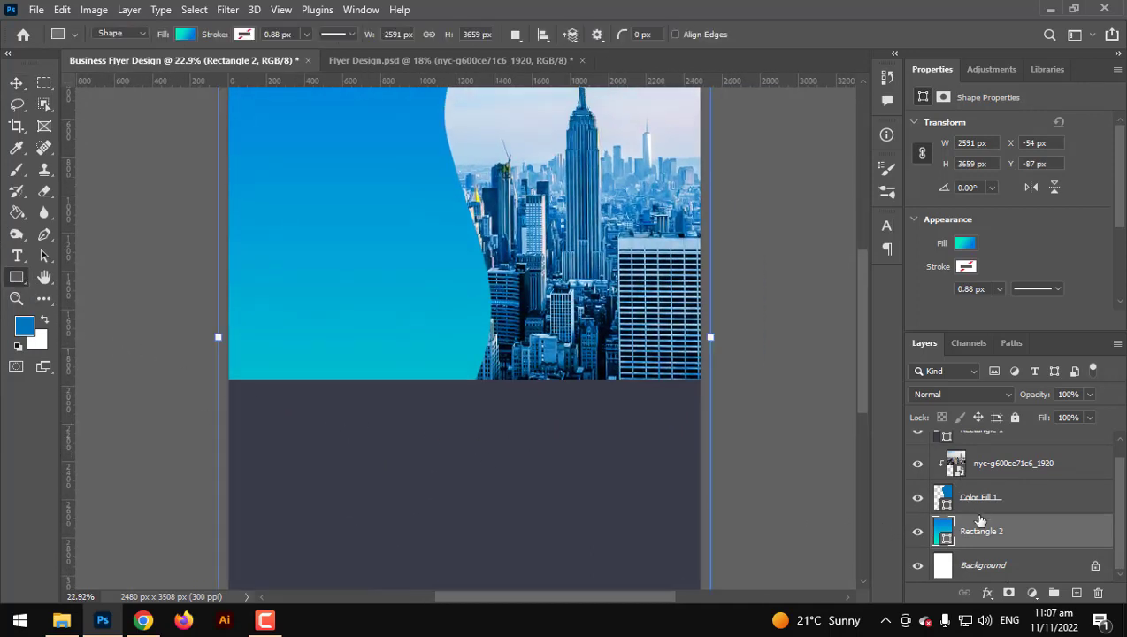
{"action": "scroll", "coordinate": [977, 515], "scroll_direction": "up", "scroll_amount": 1}
{"action": "left_click", "coordinate": [989, 483]}
{"action": "left_click_drag", "start_coordinate": [319, 405], "coordinate": [579, 429]}
{"action": "left_click_drag", "start_coordinate": [1015, 485], "coordinate": [999, 439]}
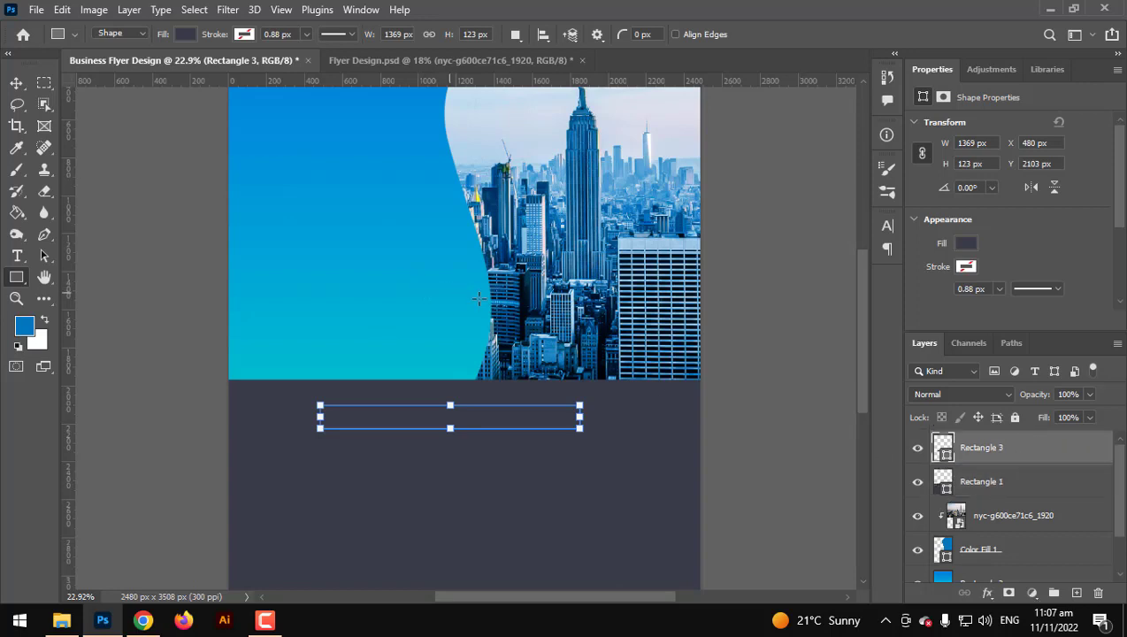
Fill the narrow bar with the green-to-blue linear gradient at angle 0, reversed to run from blue to green.
{"action": "left_click", "coordinate": [179, 34]}
{"action": "left_click", "coordinate": [146, 68]}
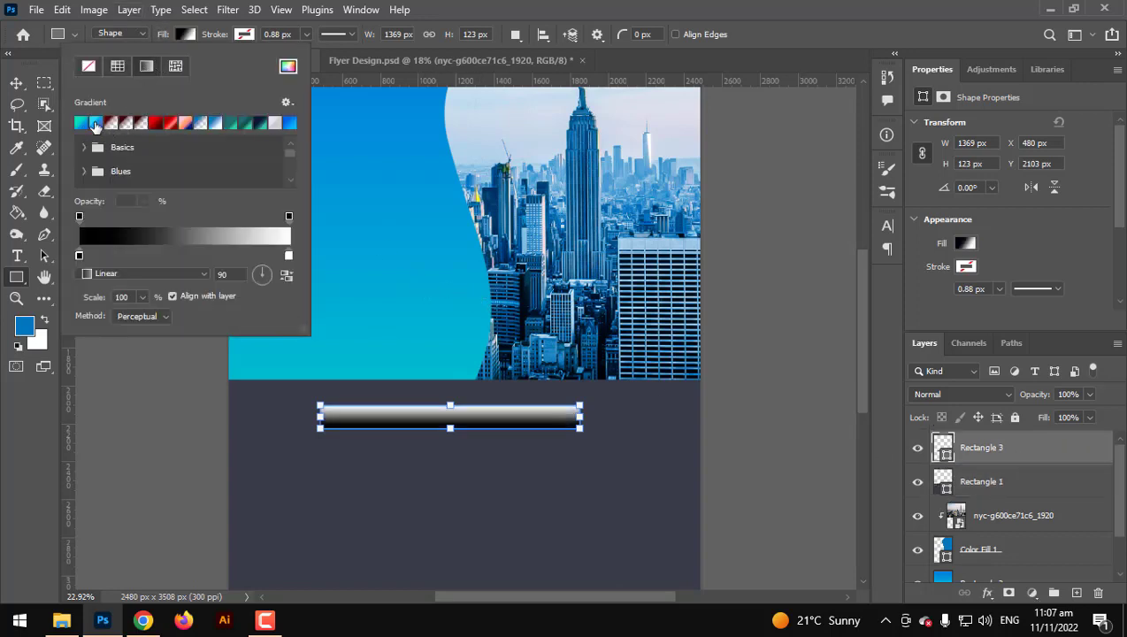
{"action": "left_click", "coordinate": [95, 123]}
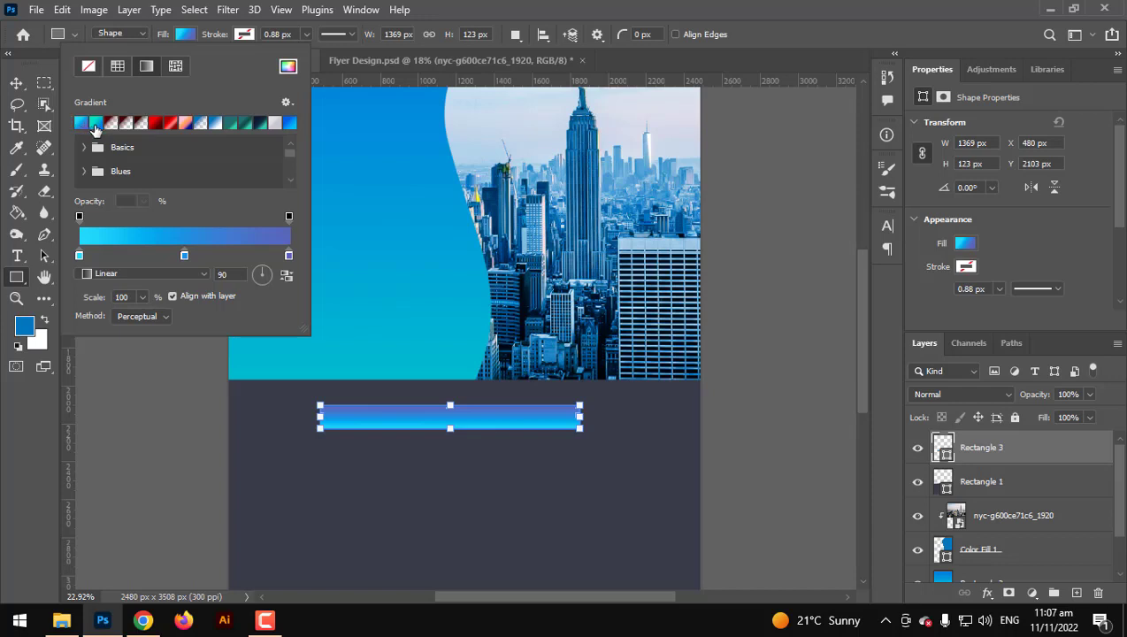
{"action": "left_click", "coordinate": [94, 125]}
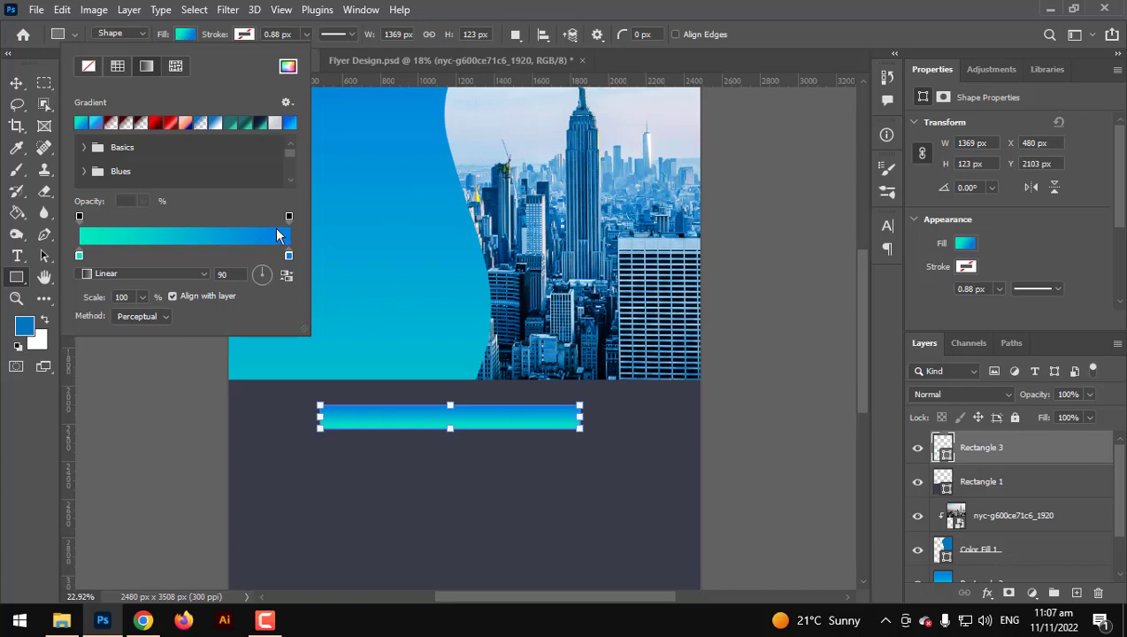
{"action": "type", "text": "0"}
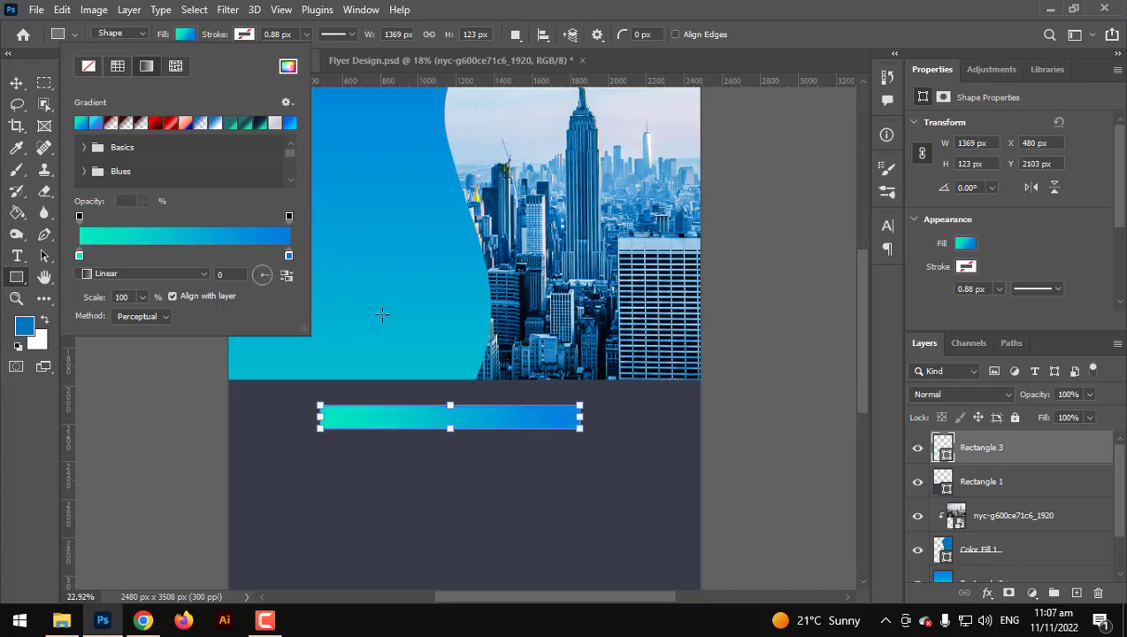
{"action": "left_click", "coordinate": [289, 276]}
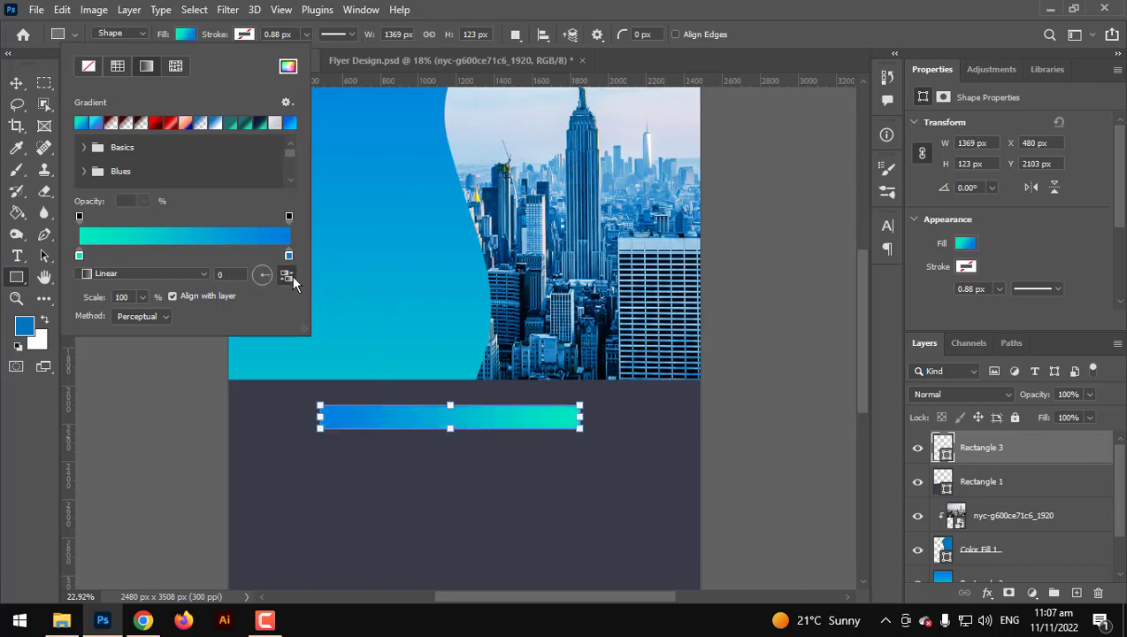
Round the bar's corners fully so that its ends become semicircular.
{"action": "scroll", "coordinate": [305, 431], "scroll_direction": "up", "scroll_amount": 5}
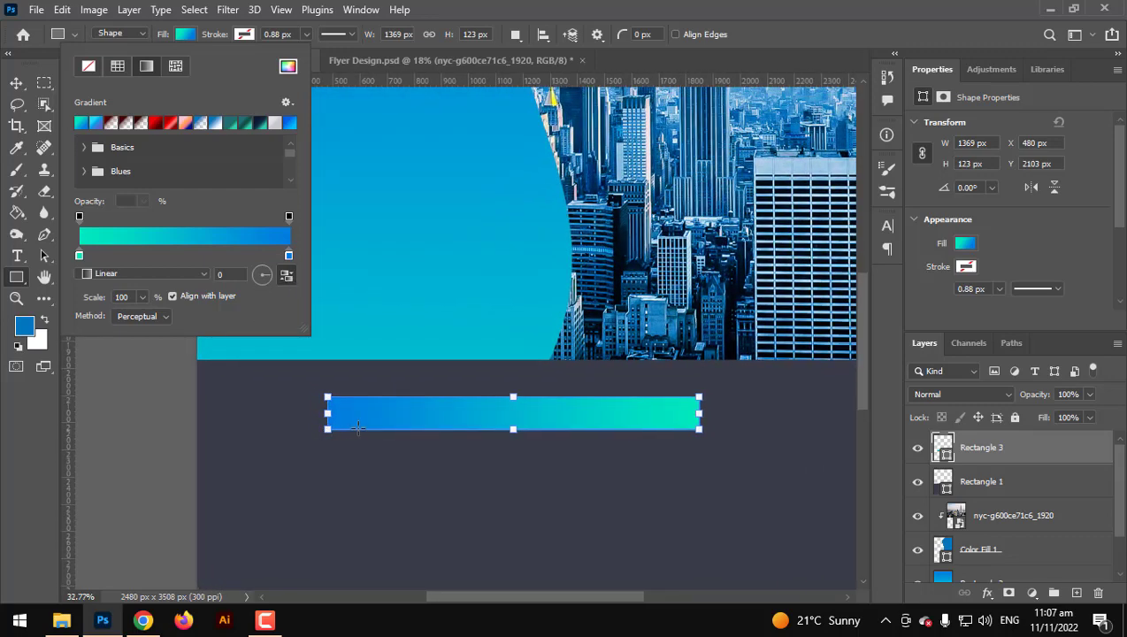
{"action": "scroll", "coordinate": [371, 405], "scroll_direction": "up", "scroll_amount": 4}
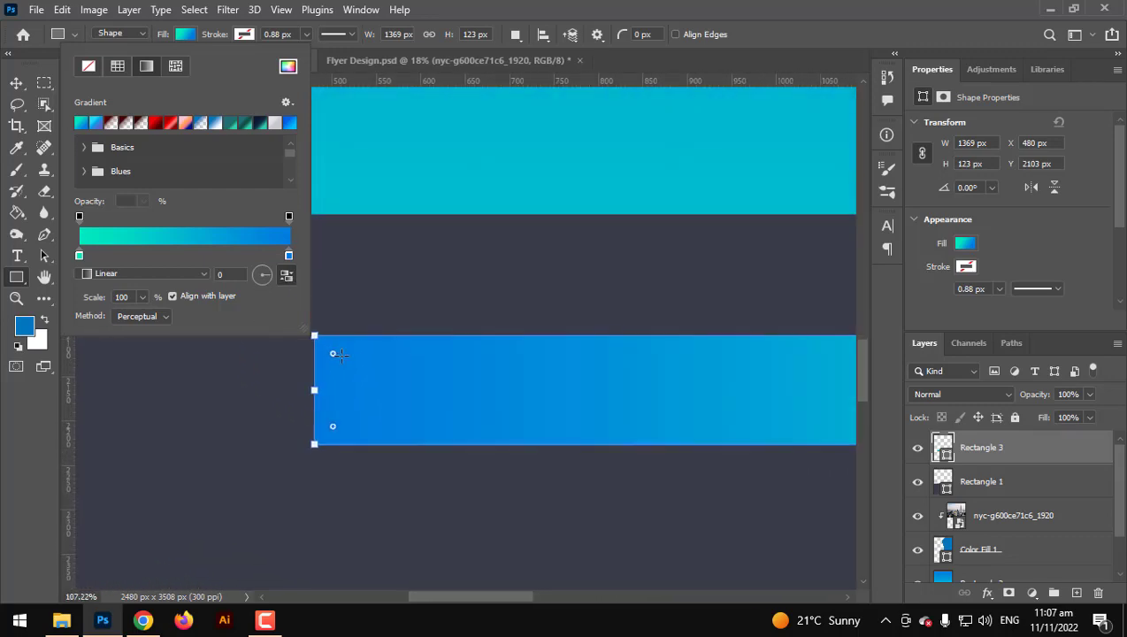
{"action": "left_click_drag", "start_coordinate": [333, 354], "coordinate": [544, 433]}
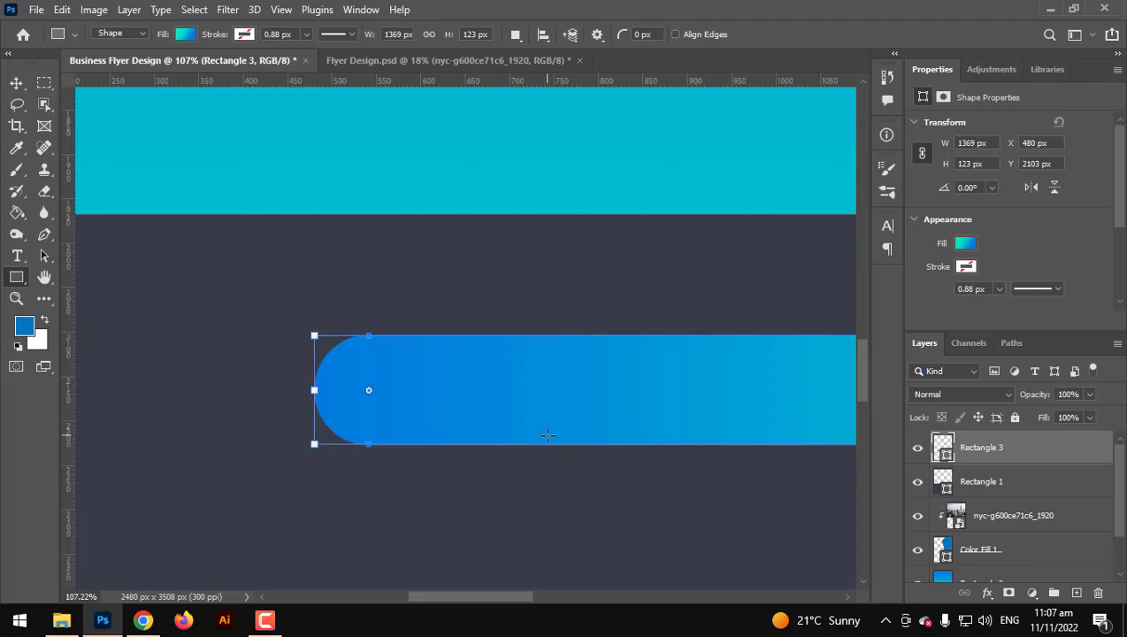
{"action": "scroll", "coordinate": [540, 426], "scroll_direction": "down", "scroll_amount": 2}
{"action": "scroll", "coordinate": [540, 427], "scroll_direction": "down", "scroll_amount": 2}
Move the rounded bar directly beneath the skyline photo, with its green end running past the page's right edge.
{"action": "left_click", "coordinate": [16, 82]}
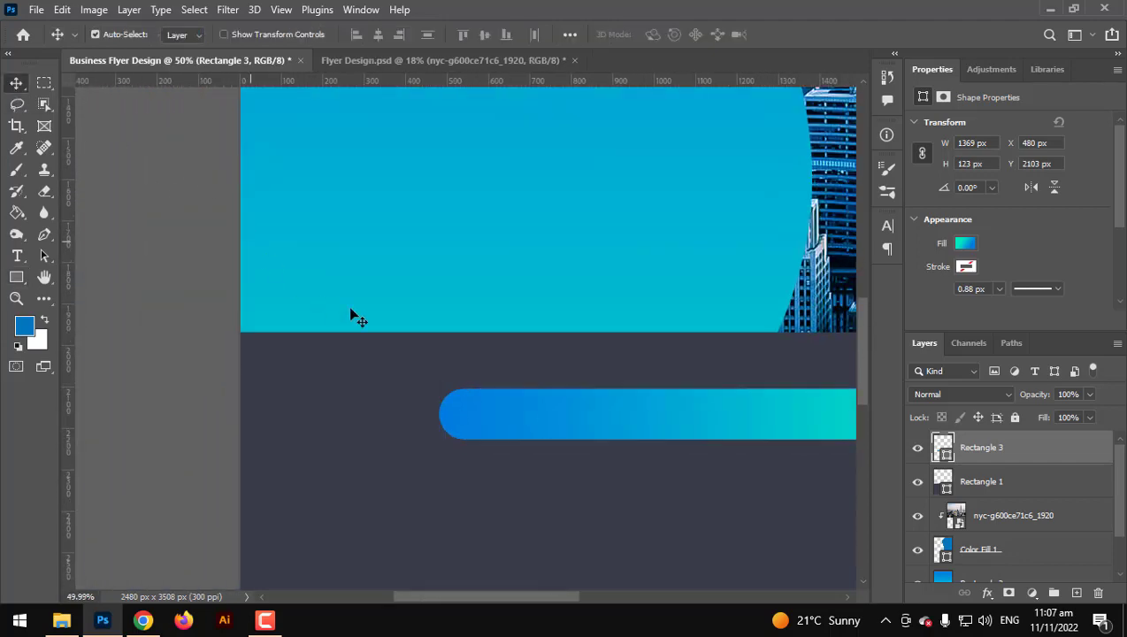
{"action": "scroll", "coordinate": [352, 314], "scroll_direction": "down", "scroll_amount": 1}
{"action": "scroll", "coordinate": [542, 353], "scroll_direction": "down", "scroll_amount": 2}
{"action": "left_click_drag", "start_coordinate": [453, 408], "coordinate": [585, 380]}
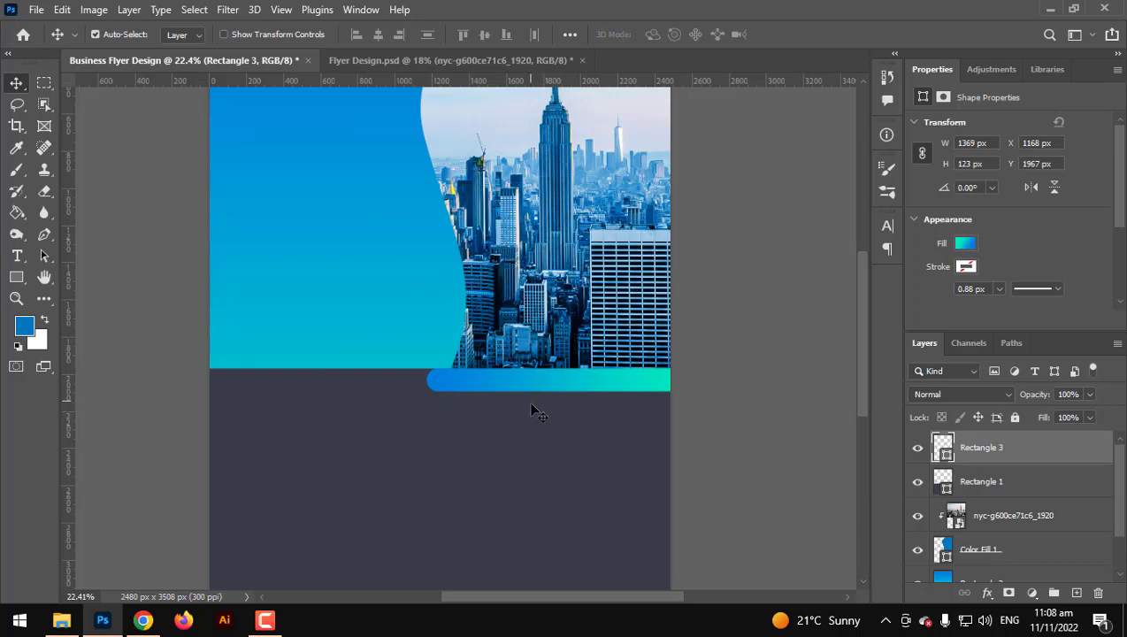
Stretch the rounded gradient bar leftward to about 1565 px wide and reduce its height to about 91 px.
{"action": "key", "text": "ctrl+t"}
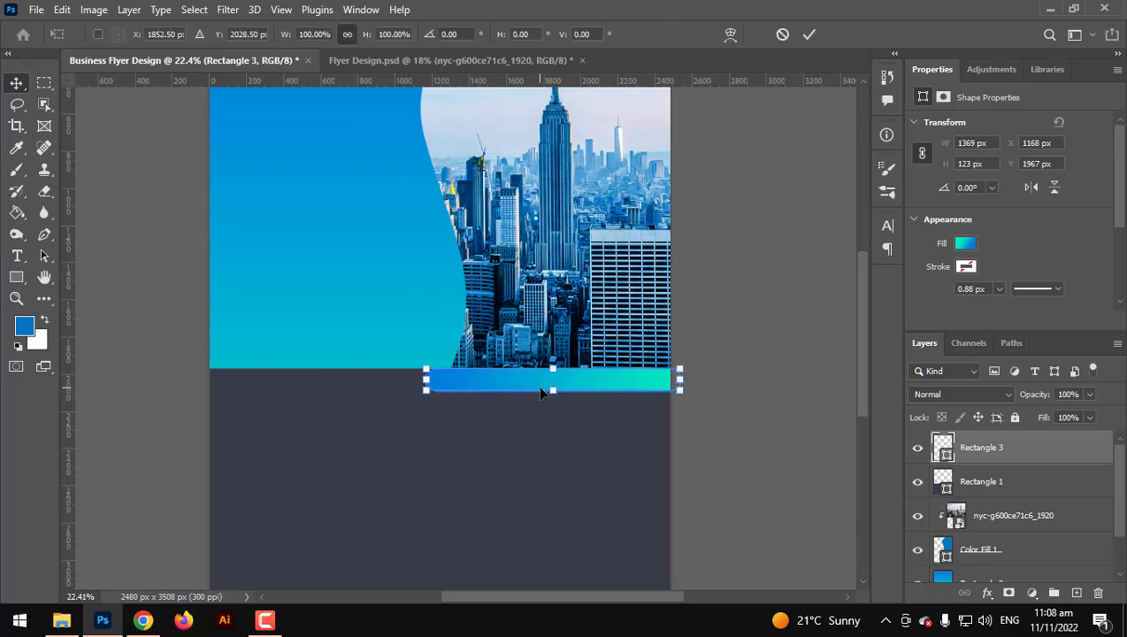
{"action": "left_click_drag", "start_coordinate": [423, 379], "coordinate": [389, 378]}
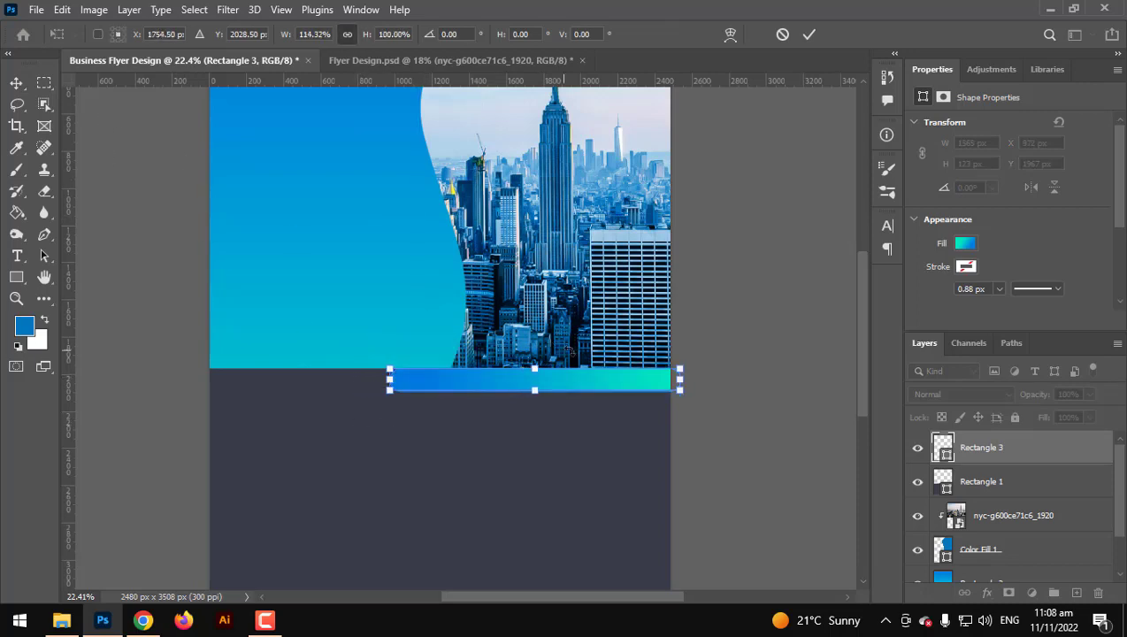
{"action": "left_click_drag", "start_coordinate": [530, 391], "coordinate": [528, 383]}
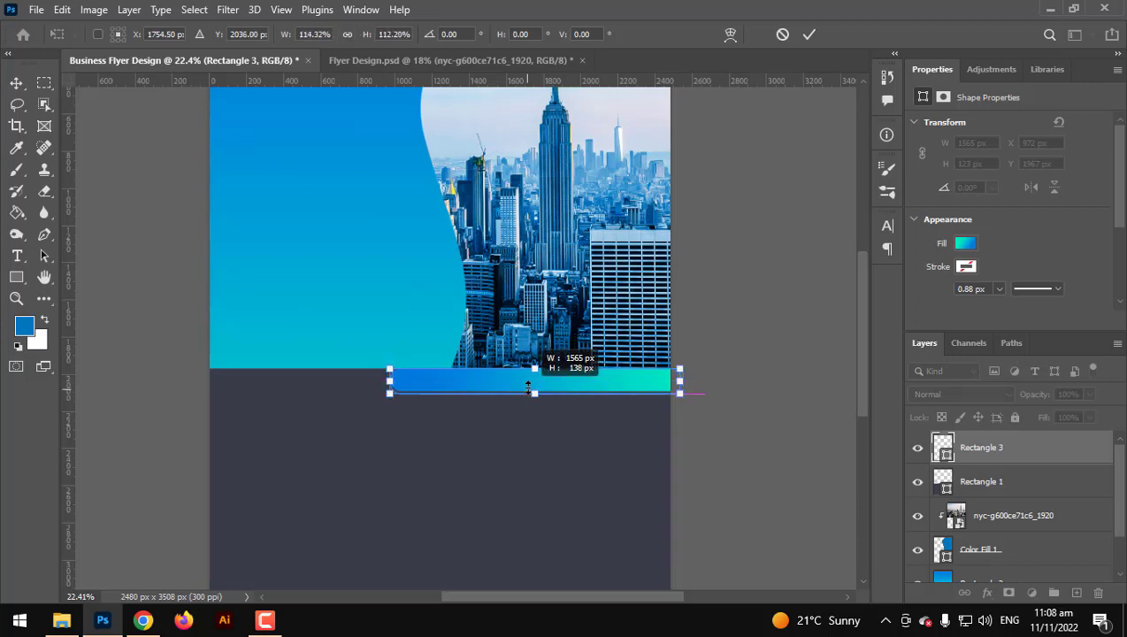
{"action": "left_click_drag", "start_coordinate": [528, 386], "coordinate": [529, 383]}
{"action": "scroll", "coordinate": [528, 394], "scroll_direction": "up", "scroll_amount": 2}
{"action": "scroll", "coordinate": [528, 393], "scroll_direction": "up", "scroll_amount": 8}
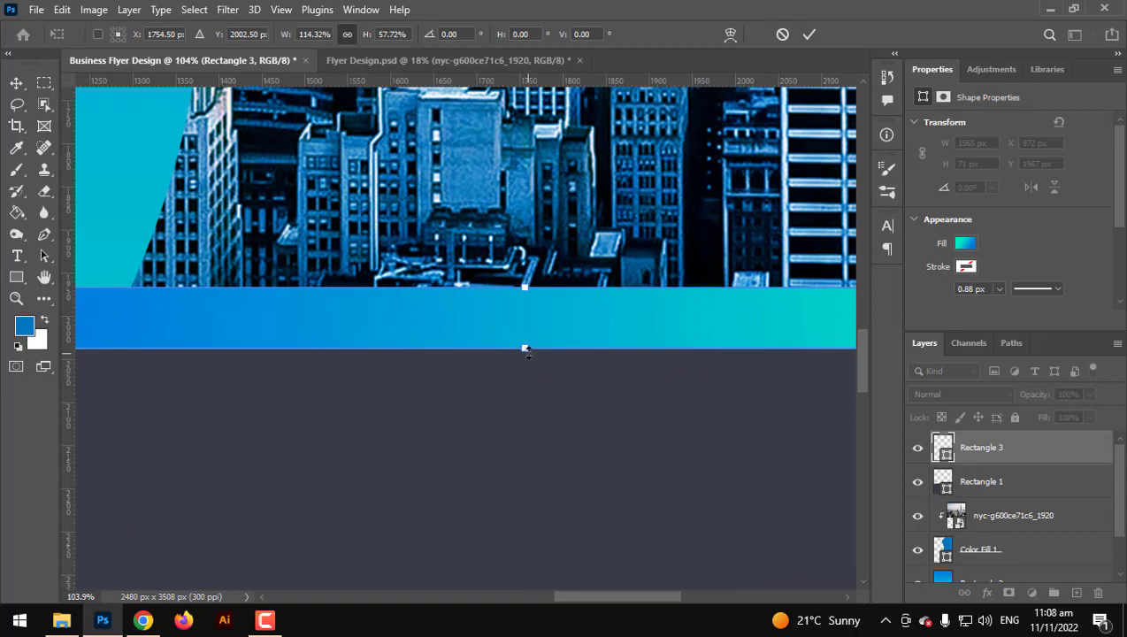
{"action": "left_click_drag", "start_coordinate": [525, 348], "coordinate": [523, 367]}
{"action": "scroll", "coordinate": [540, 393], "scroll_direction": "down", "scroll_amount": 1}
{"action": "scroll", "coordinate": [540, 393], "scroll_direction": "down", "scroll_amount": 6}
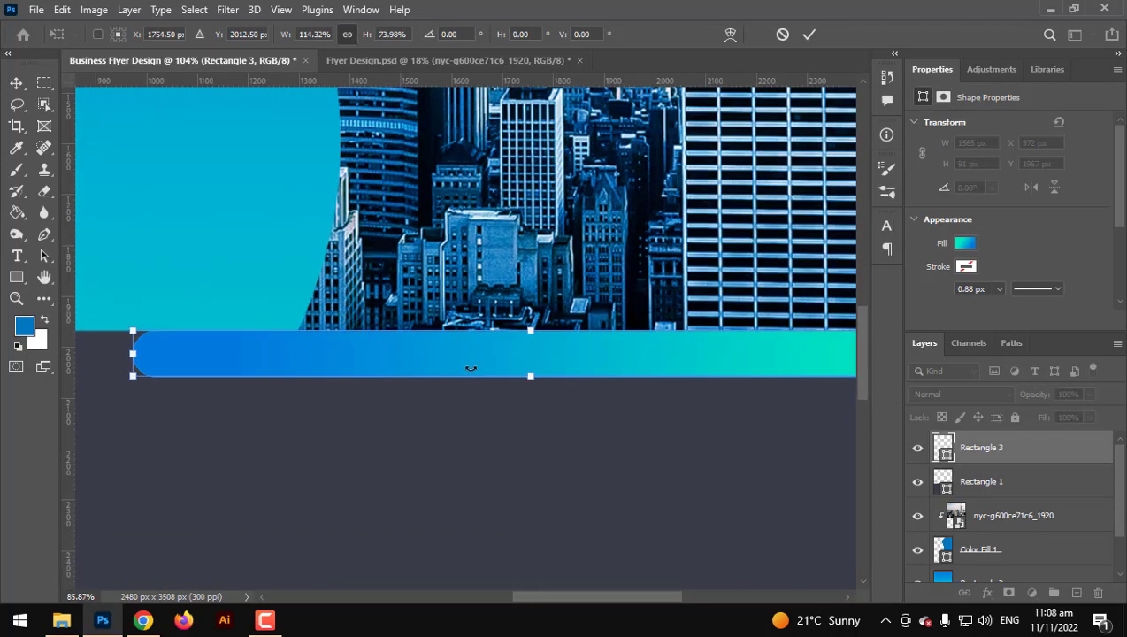
Move the bar up so it straddles the boundary between the photo and the dark block, and apply the transform.
{"action": "left_click_drag", "start_coordinate": [564, 379], "coordinate": [561, 361]}
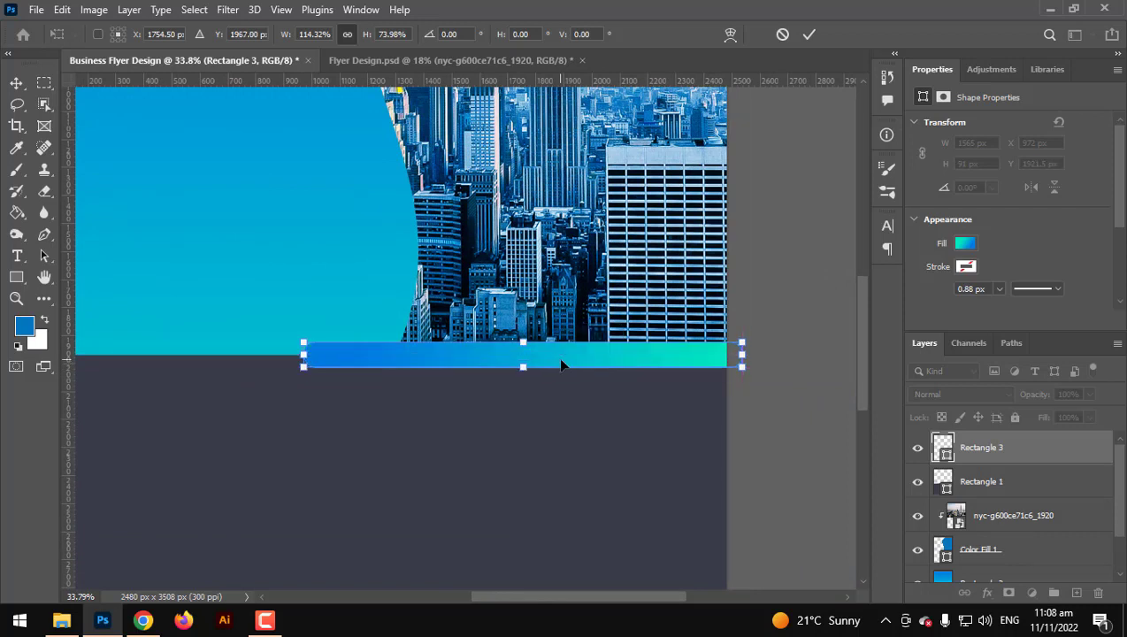
{"action": "key", "text": "Return"}
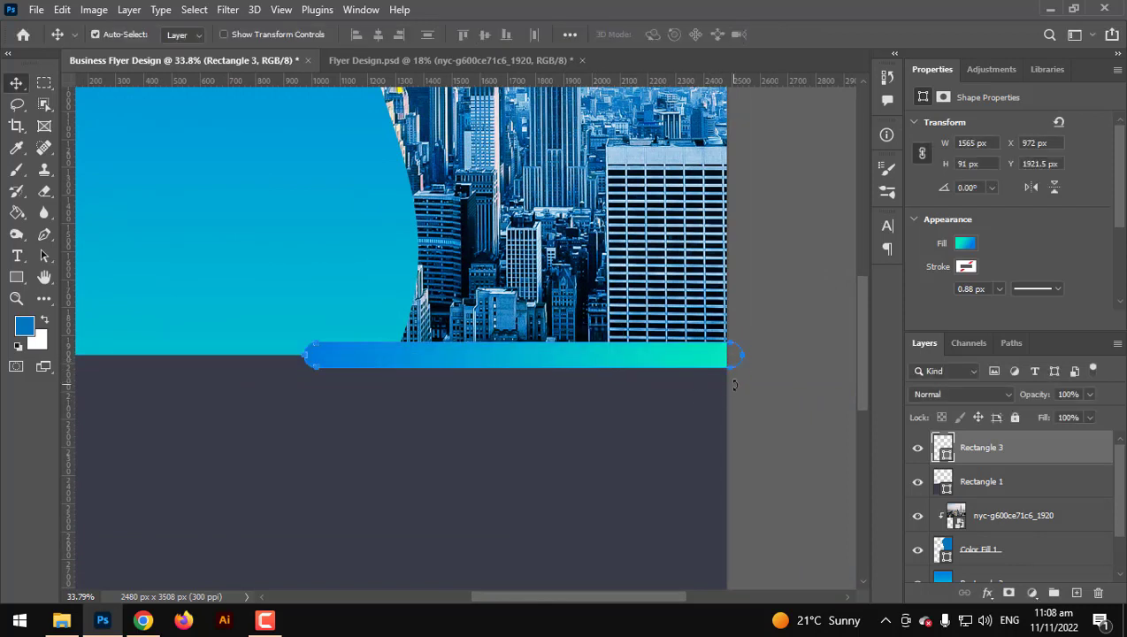
{"action": "left_click", "coordinate": [775, 395]}
Paste the businessman cutout and position it over the skyline photo, standing on the gradient bar.
{"action": "key", "text": "ctrl+0"}
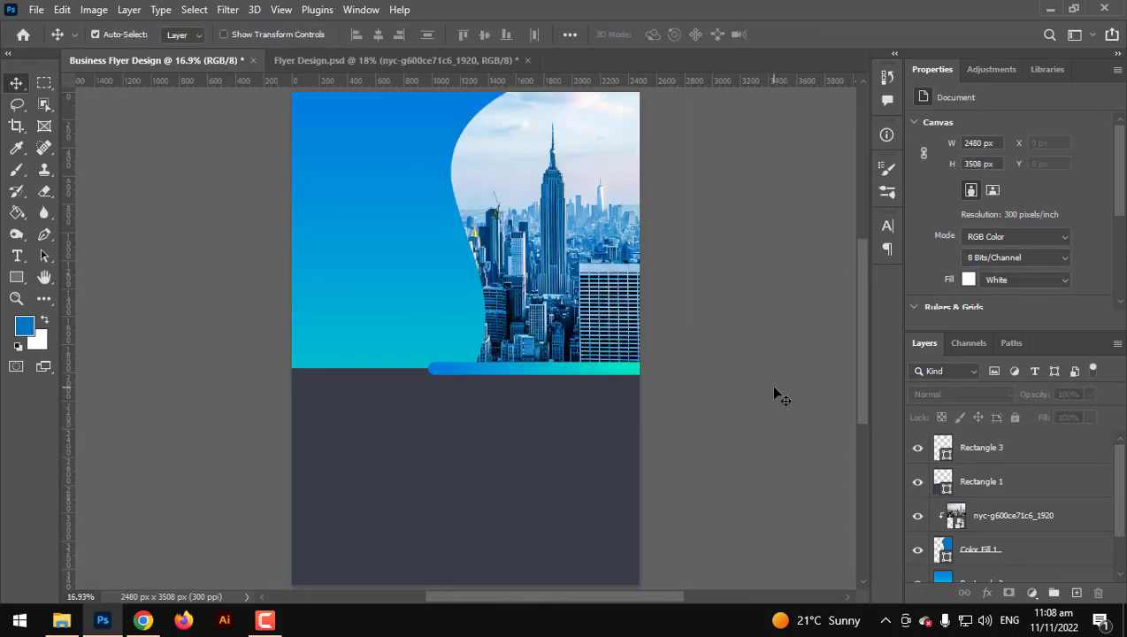
{"action": "scroll", "coordinate": [447, 369], "scroll_direction": "down", "scroll_amount": 2}
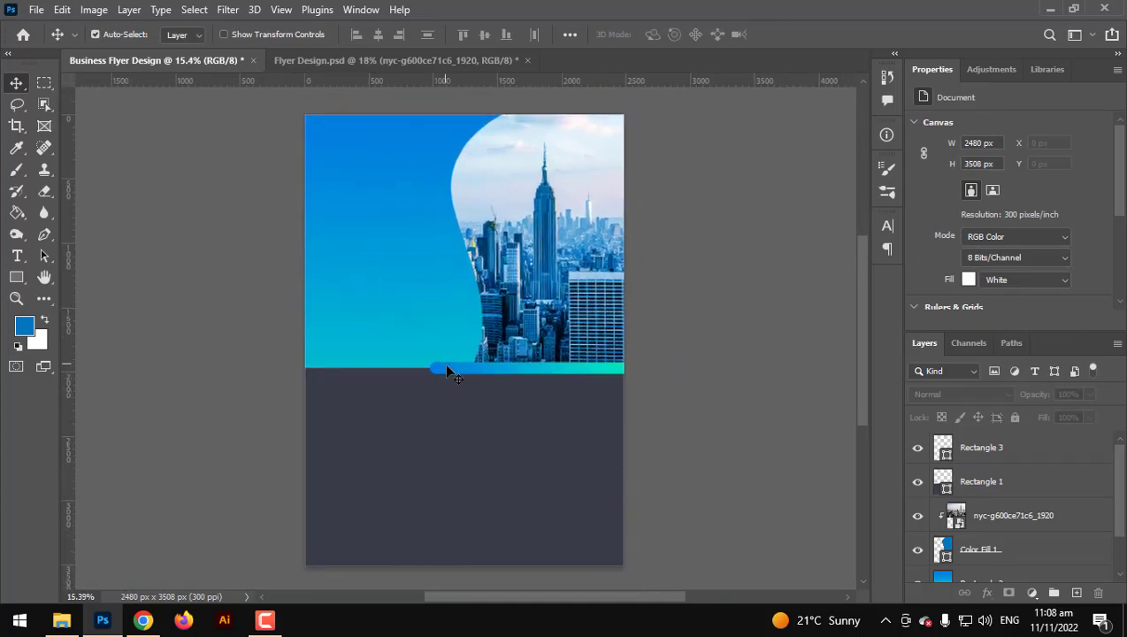
{"action": "scroll", "coordinate": [447, 369], "scroll_direction": "up", "scroll_amount": 1}
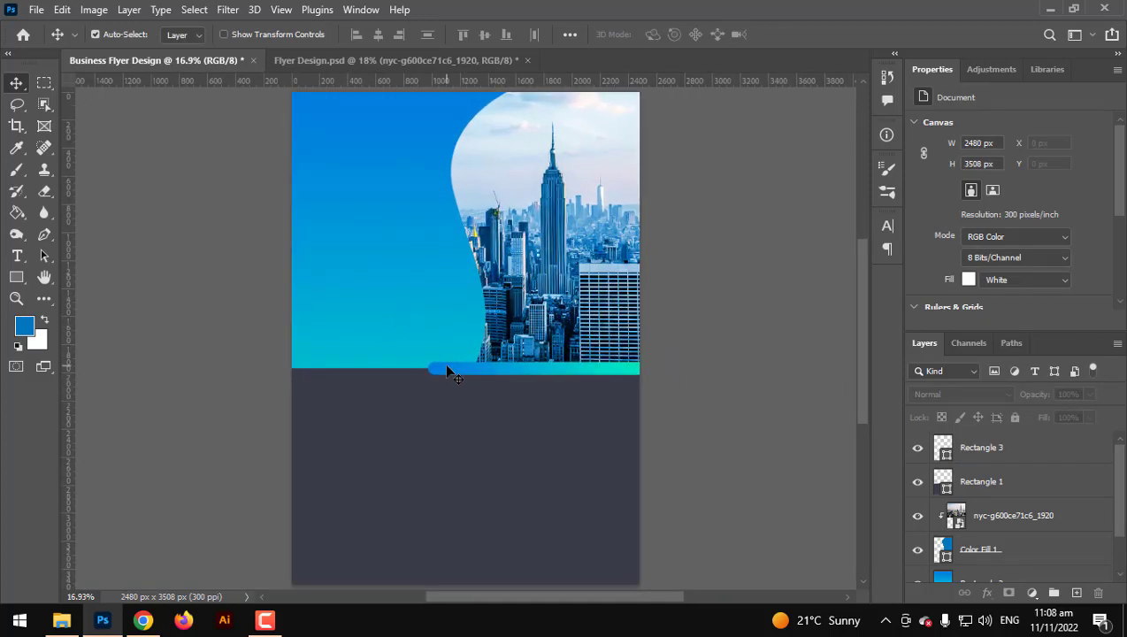
{"action": "key", "text": "ctrl+v"}
{"action": "left_click_drag", "start_coordinate": [429, 329], "coordinate": [564, 289]}
{"action": "scroll", "coordinate": [553, 297], "scroll_direction": "up", "scroll_amount": 2}
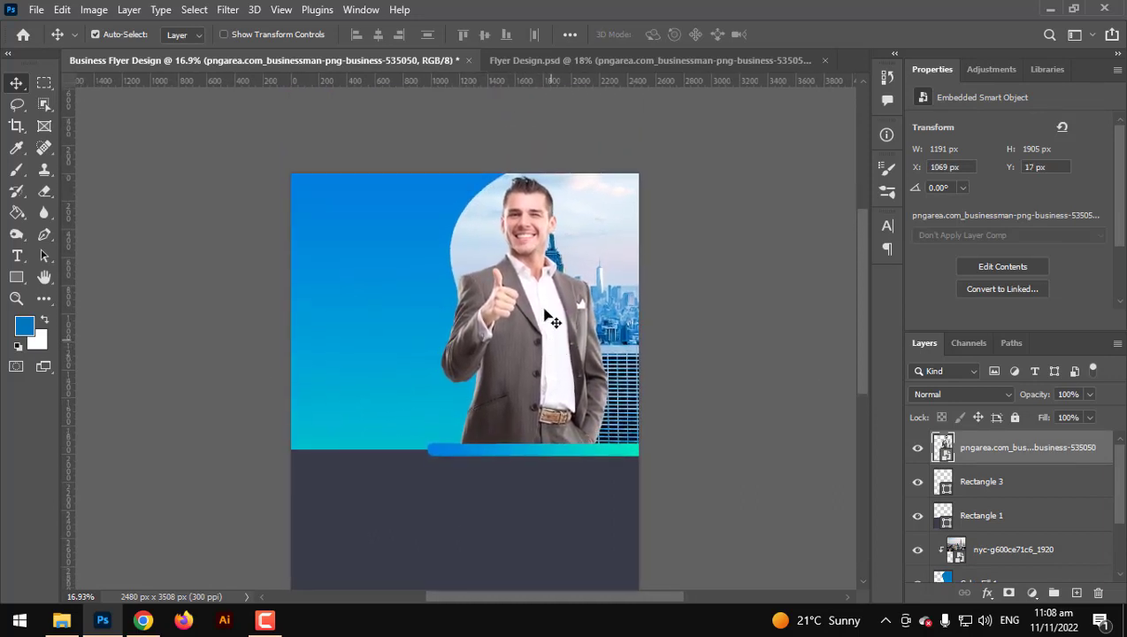
Scale the businessman down to about 62% and shift him slightly left, keeping him on the gradient bar.
{"action": "key", "text": "ctrl+t"}
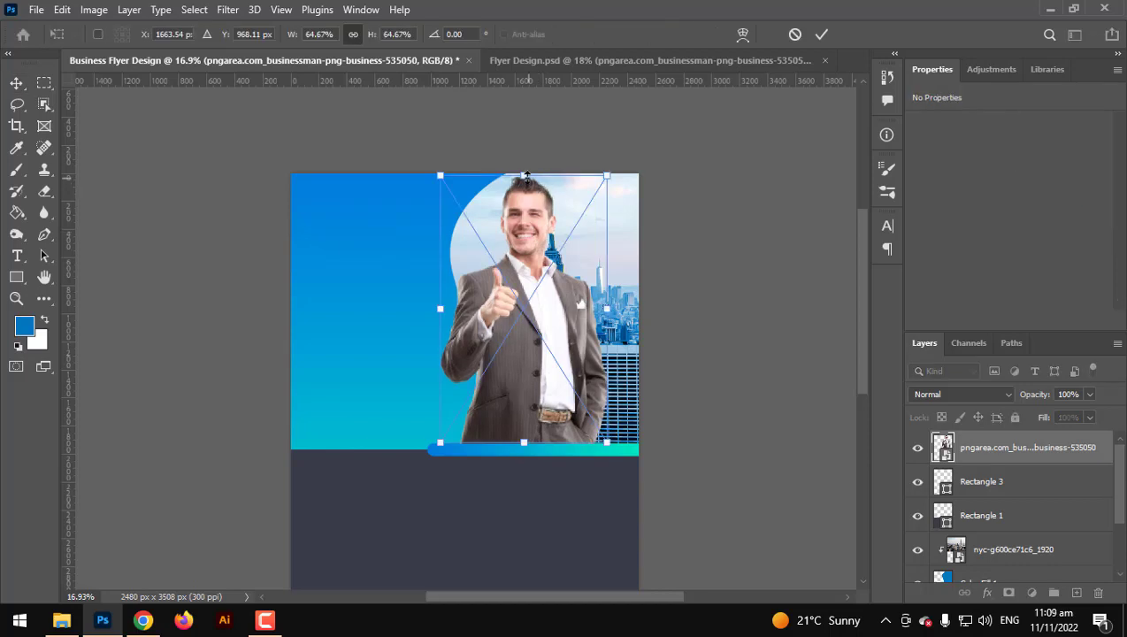
{"action": "left_click_drag", "start_coordinate": [527, 178], "coordinate": [527, 187]}
{"action": "left_click_drag", "start_coordinate": [538, 267], "coordinate": [529, 266]}
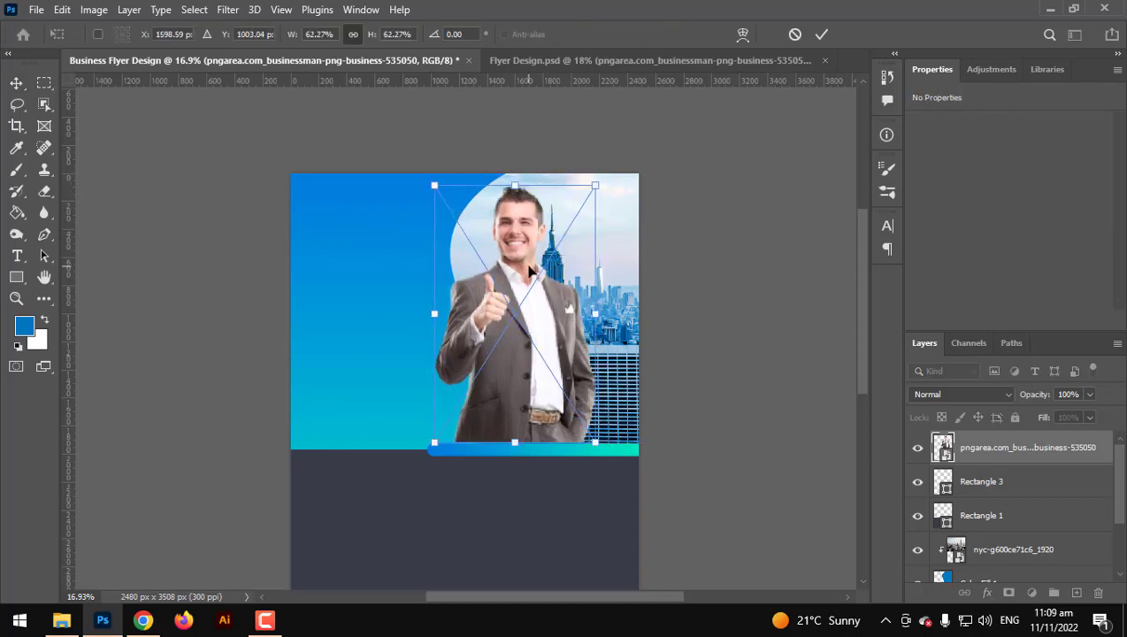
{"action": "key", "text": "Return"}
{"action": "scroll", "coordinate": [626, 209], "scroll_direction": "up", "scroll_amount": 5}
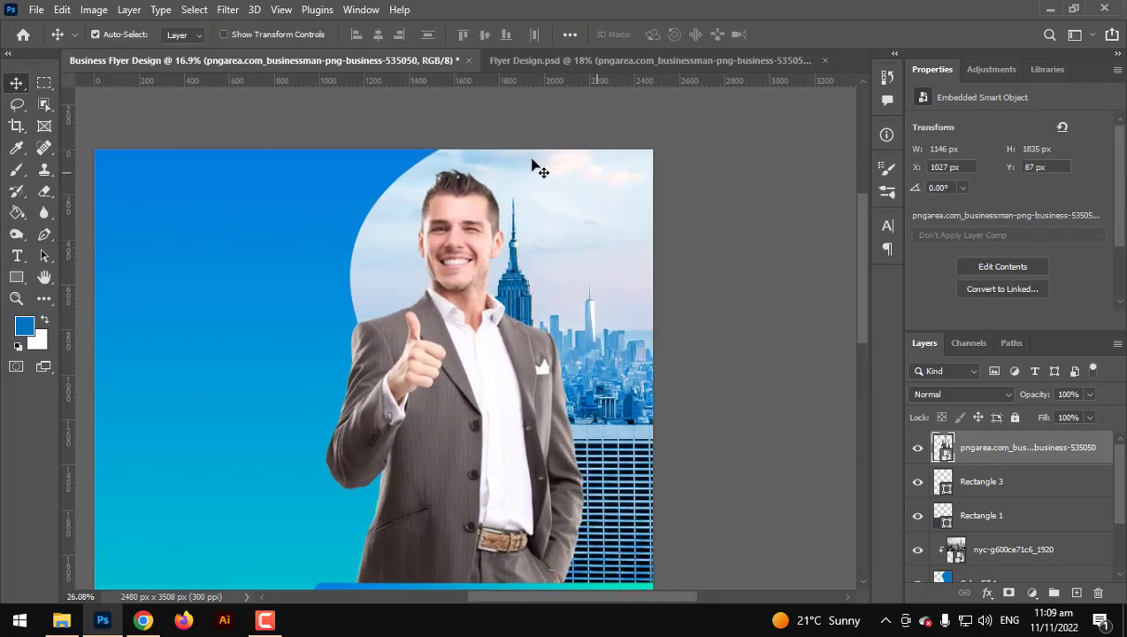
{"action": "scroll", "coordinate": [509, 172], "scroll_direction": "up", "scroll_amount": 1}
{"action": "scroll", "coordinate": [475, 193], "scroll_direction": "down", "scroll_amount": 5}
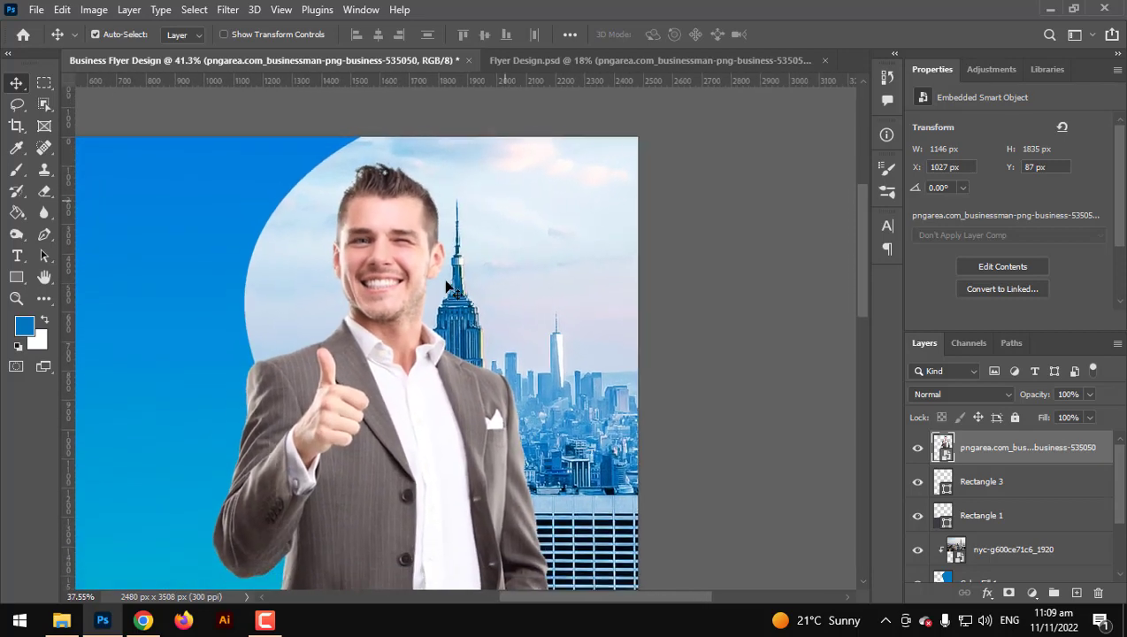
Duplicate the gradient bar onto the page's bottom edge and center the copy horizontally on the canvas.
{"action": "left_click_drag", "start_coordinate": [436, 442], "coordinate": [445, 342]}
{"action": "scroll", "coordinate": [416, 448], "scroll_direction": "up", "scroll_amount": 1}
{"action": "scroll", "coordinate": [416, 449], "scroll_direction": "up", "scroll_amount": 2}
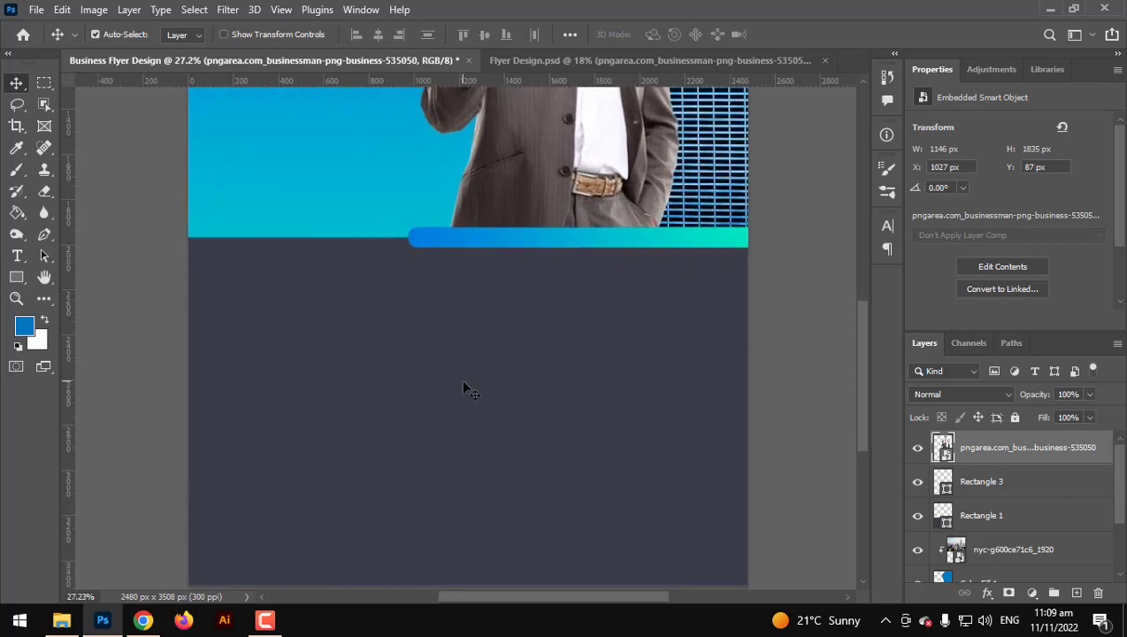
{"action": "scroll", "coordinate": [495, 292], "scroll_direction": "down", "scroll_amount": 3}
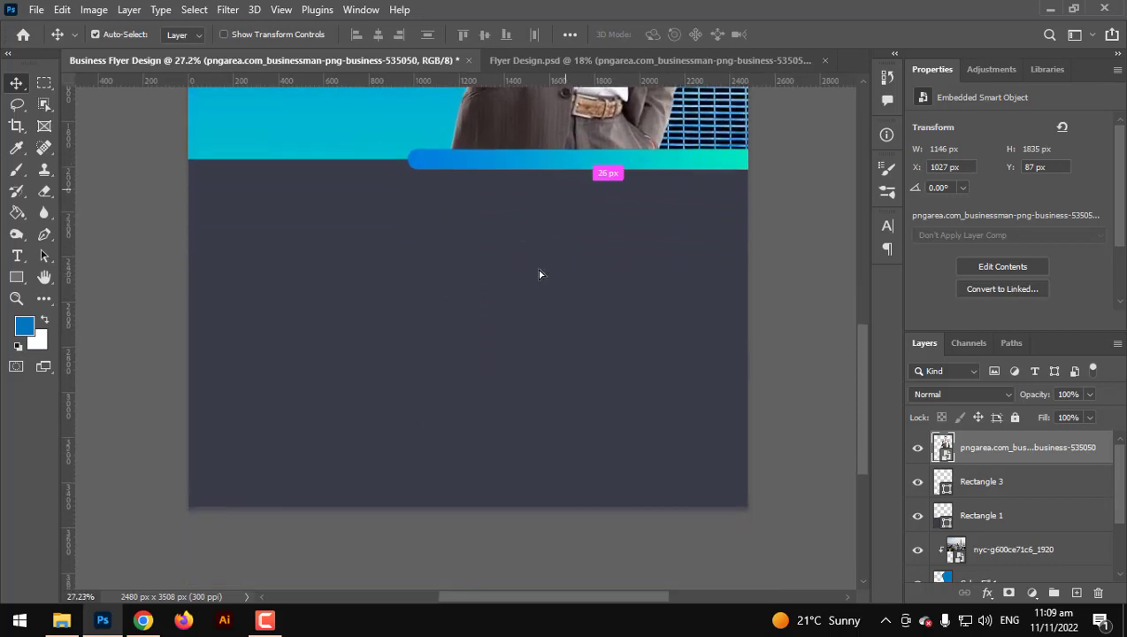
{"action": "left_click_drag", "start_coordinate": [540, 274], "coordinate": [491, 529]}
{"action": "key", "text": "ctrl+a"}
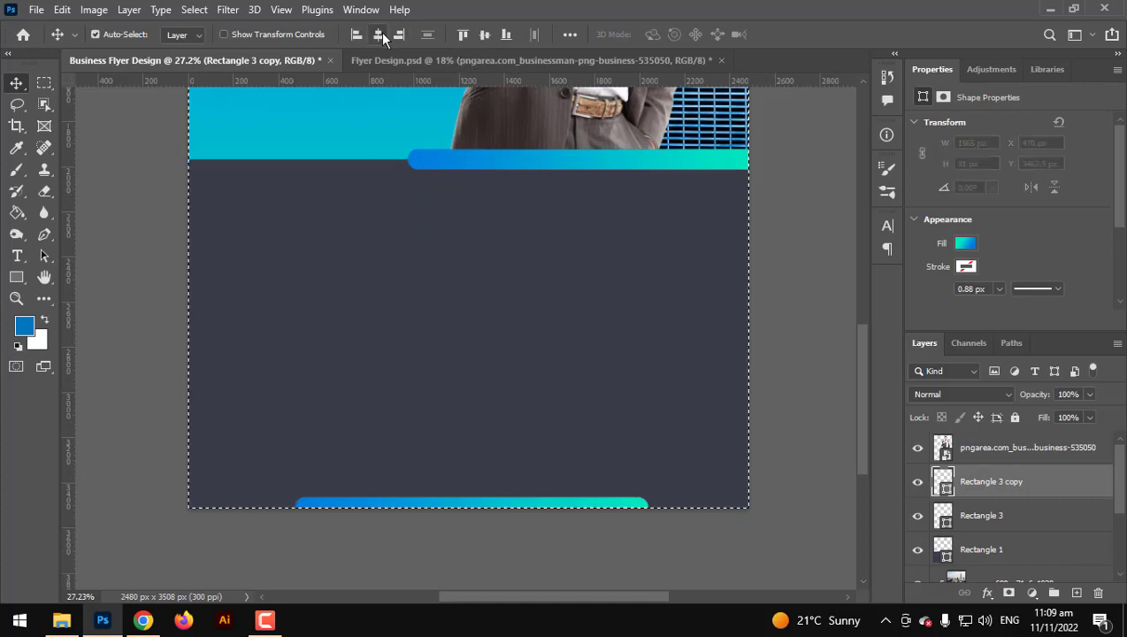
{"action": "left_click", "coordinate": [377, 33]}
{"action": "key", "text": "ctrl+d"}
{"action": "scroll", "coordinate": [412, 343], "scroll_direction": "down", "scroll_amount": 3}
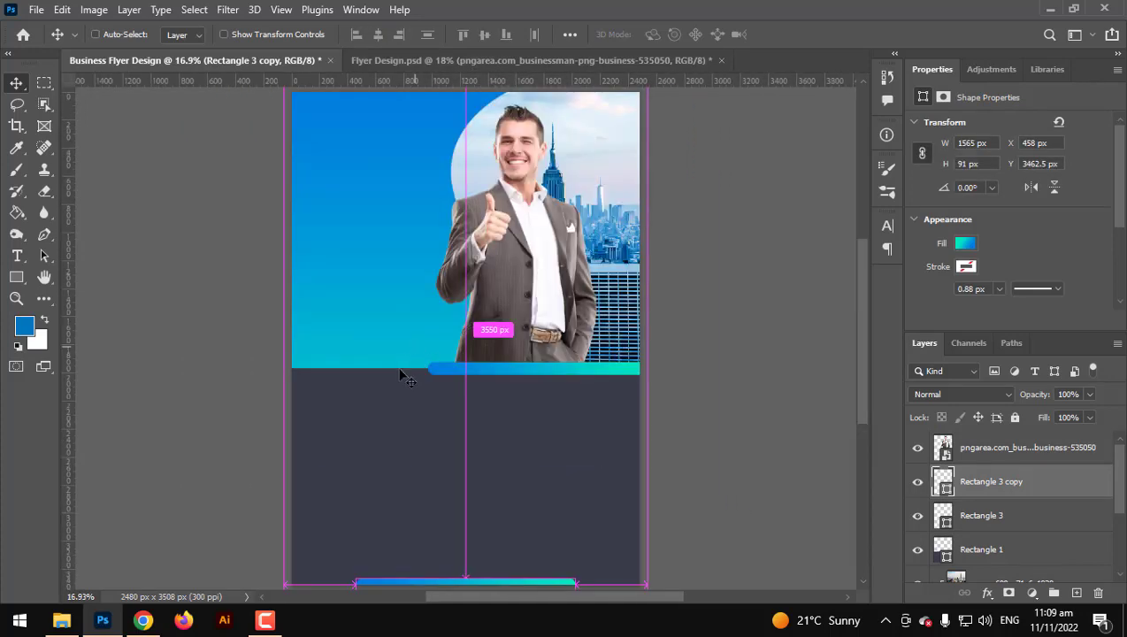
Add the four-line headline "GROW YOUR NEW BUSINESS WITH US" in white Montserrat ExtraBold, 27 pt, on the blue area.
{"action": "scroll", "coordinate": [403, 378], "scroll_direction": "down", "scroll_amount": 1}
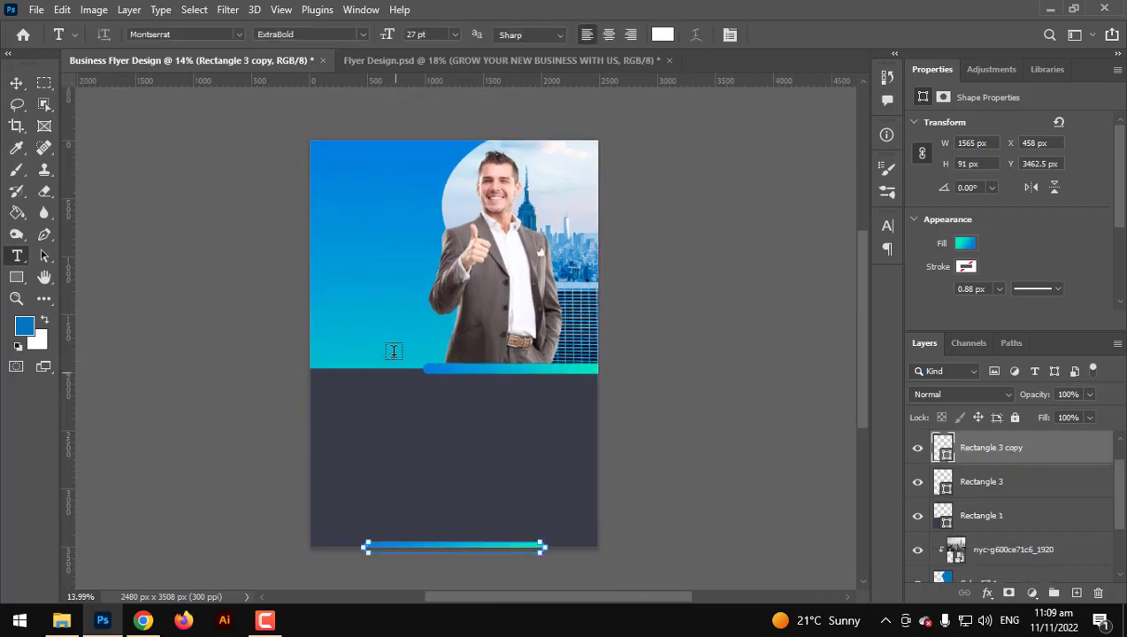
{"action": "scroll", "coordinate": [376, 305], "scroll_direction": "up", "scroll_amount": 2}
{"action": "left_click", "coordinate": [329, 191]}
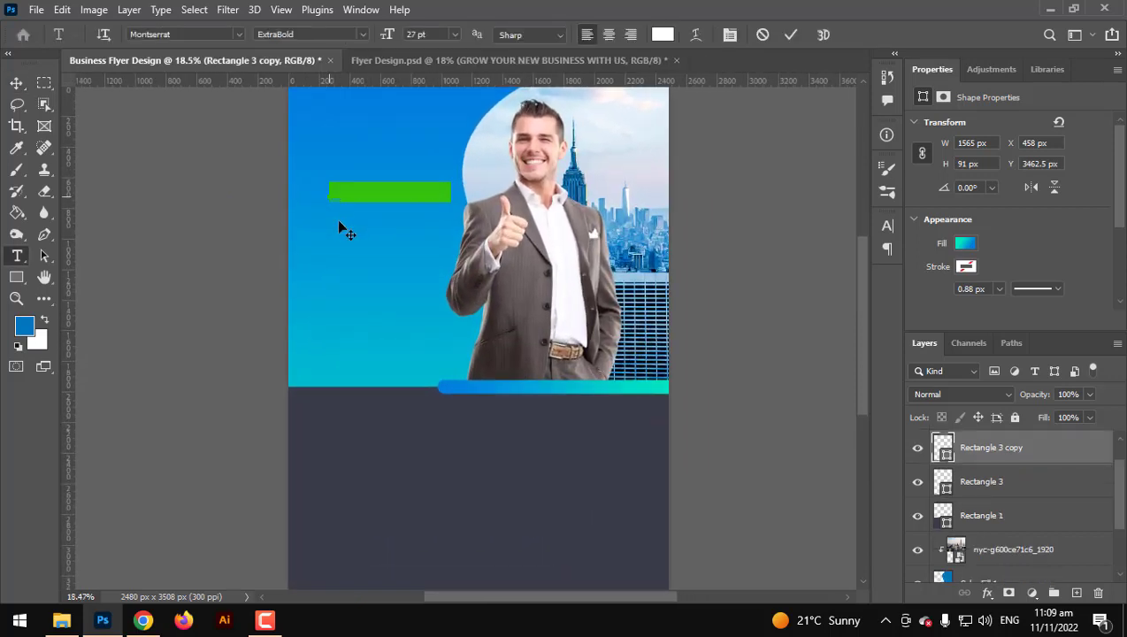
{"action": "type", "text": "GROW YOUR NEW BUSINESS WITH US"}
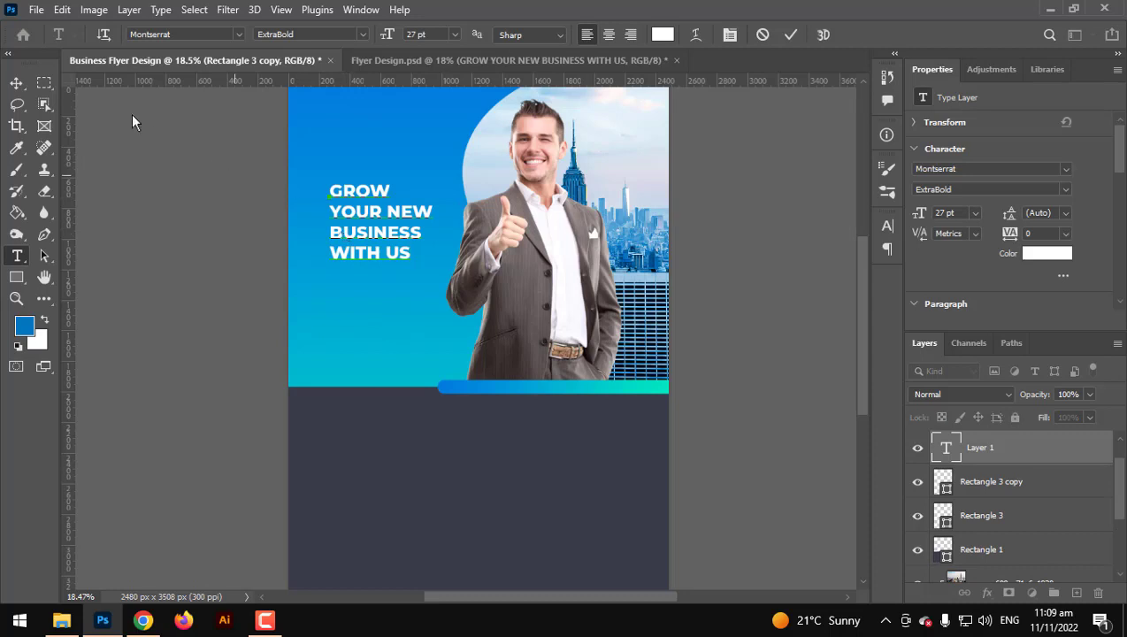
{"action": "key", "text": "ctrl+Return"}
Enlarge the headline to about 150% and place it on the blue area beside the businessman.
{"action": "key", "text": "ctrl+t"}
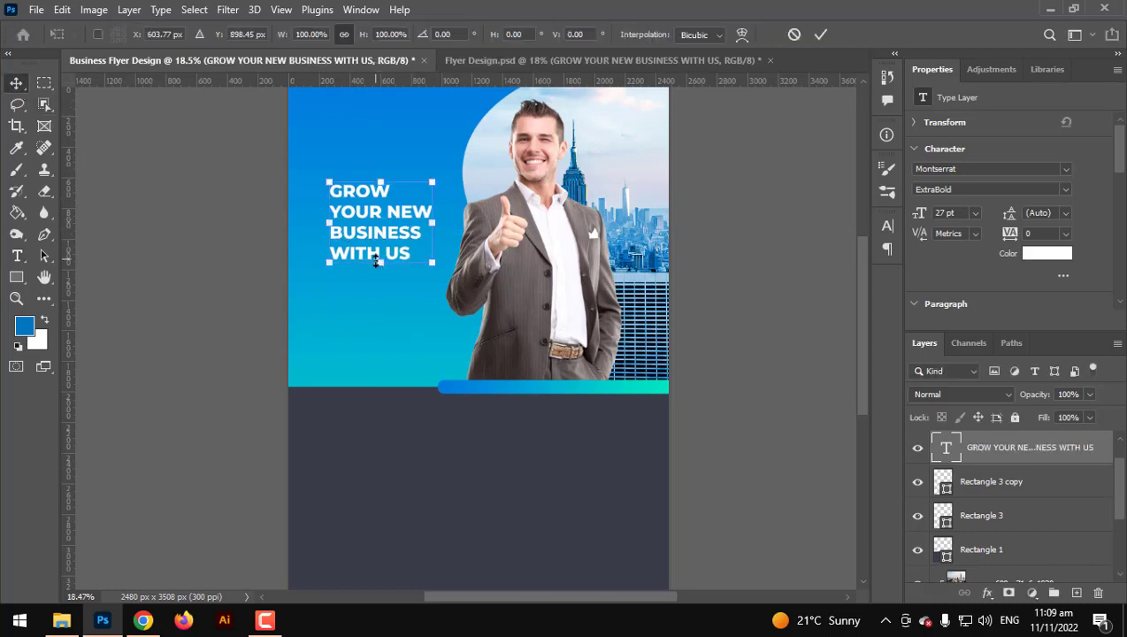
{"action": "left_click_drag", "start_coordinate": [435, 175], "coordinate": [475, 147]}
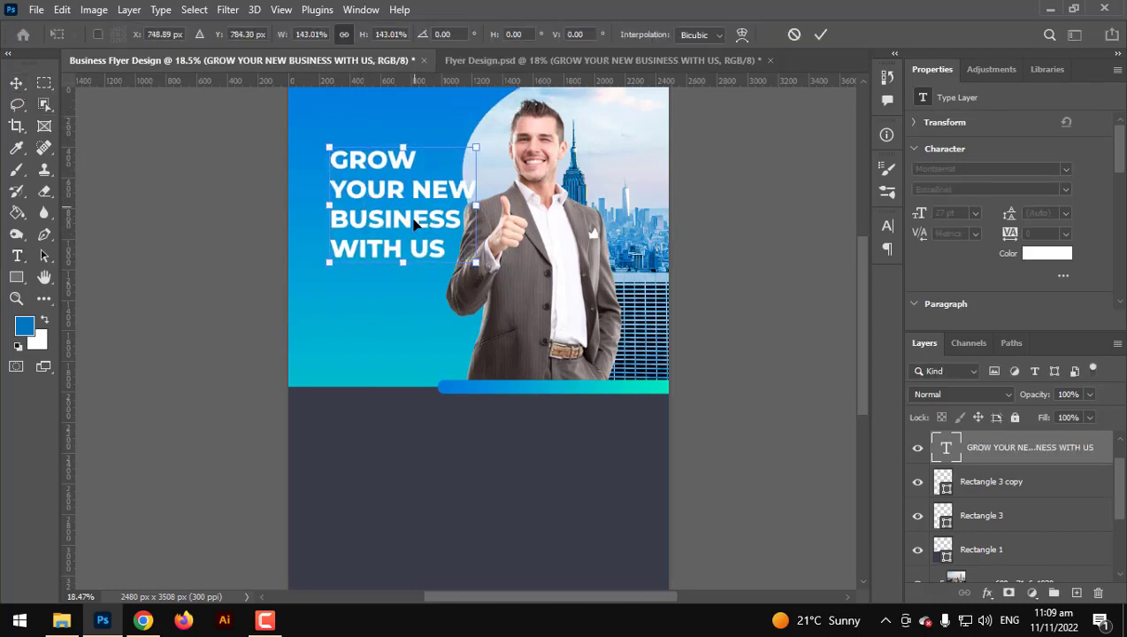
{"action": "mouse_move", "coordinate": [401, 253]}
{"action": "left_mouse_down"}
{"action": "mouse_move", "coordinate": [398, 241]}
{"action": "mouse_move", "coordinate": [397, 253]}
{"action": "left_mouse_up"}
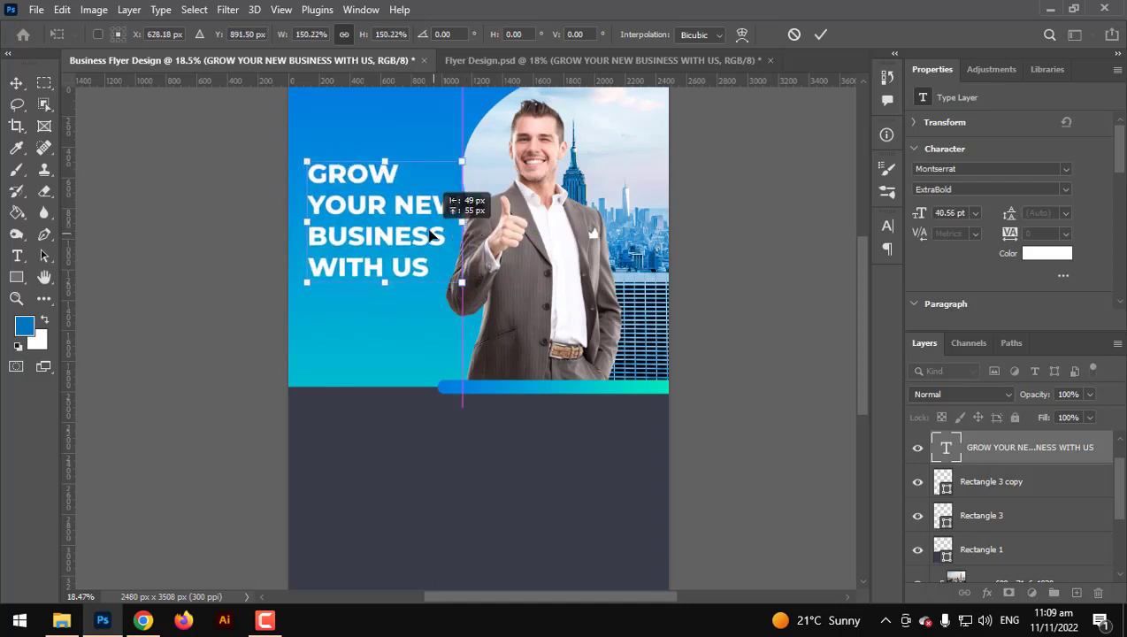
{"action": "scroll", "coordinate": [376, 217], "scroll_direction": "down", "scroll_amount": 1}
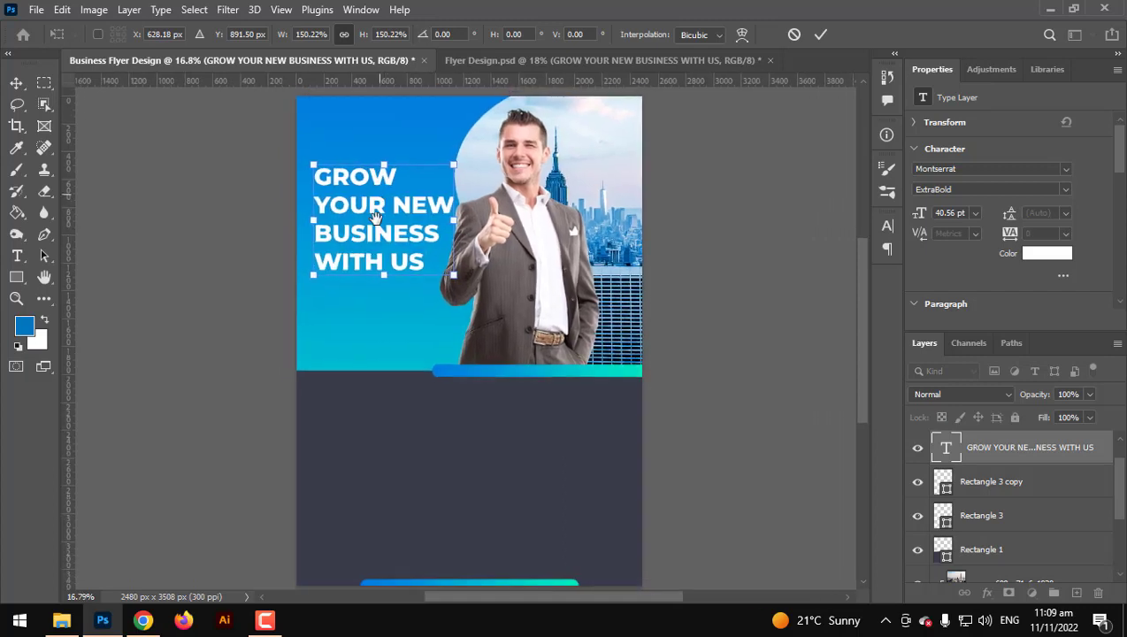
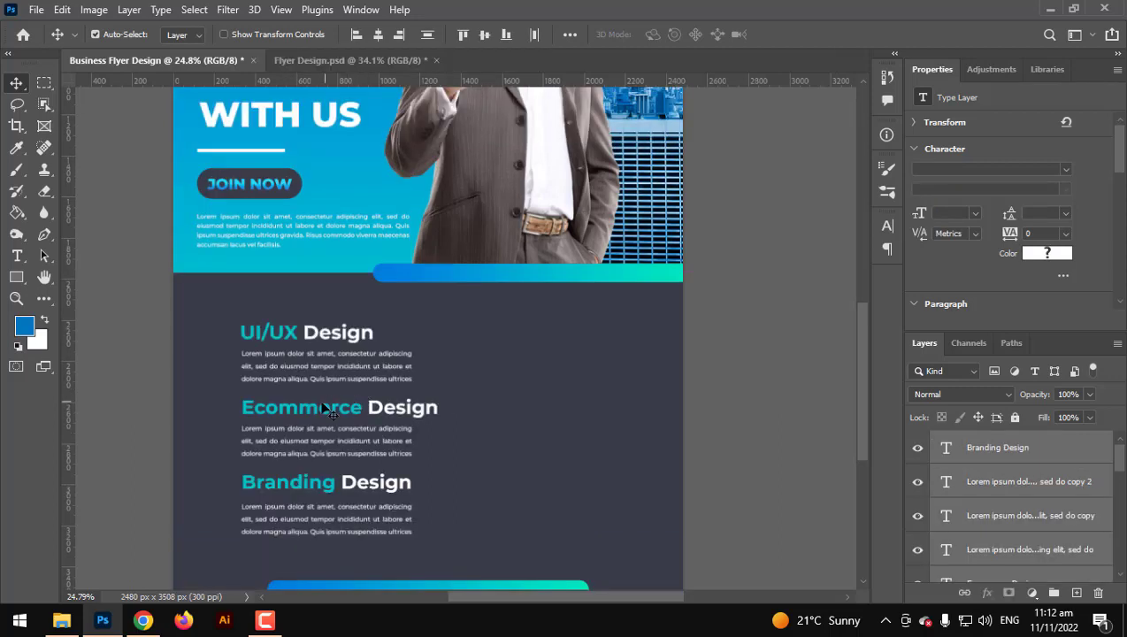
Scale the three service headings and their paragraphs together to about 117% and reposition the group in the dark block's left half.
{"action": "key", "text": "ctrl+t"}
{"action": "left_click_drag", "start_coordinate": [324, 406], "coordinate": [301, 408]}
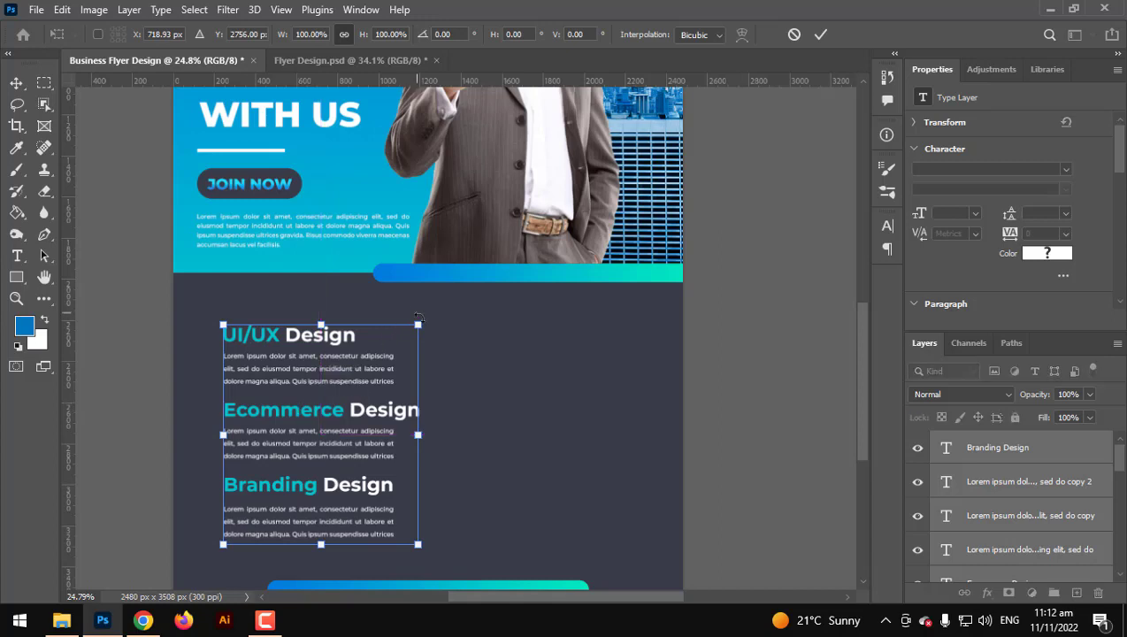
{"action": "left_click_drag", "start_coordinate": [417, 325], "coordinate": [430, 311]}
{"action": "left_click_drag", "start_coordinate": [375, 368], "coordinate": [378, 379]}
{"action": "left_click_drag", "start_coordinate": [430, 311], "coordinate": [440, 300]}
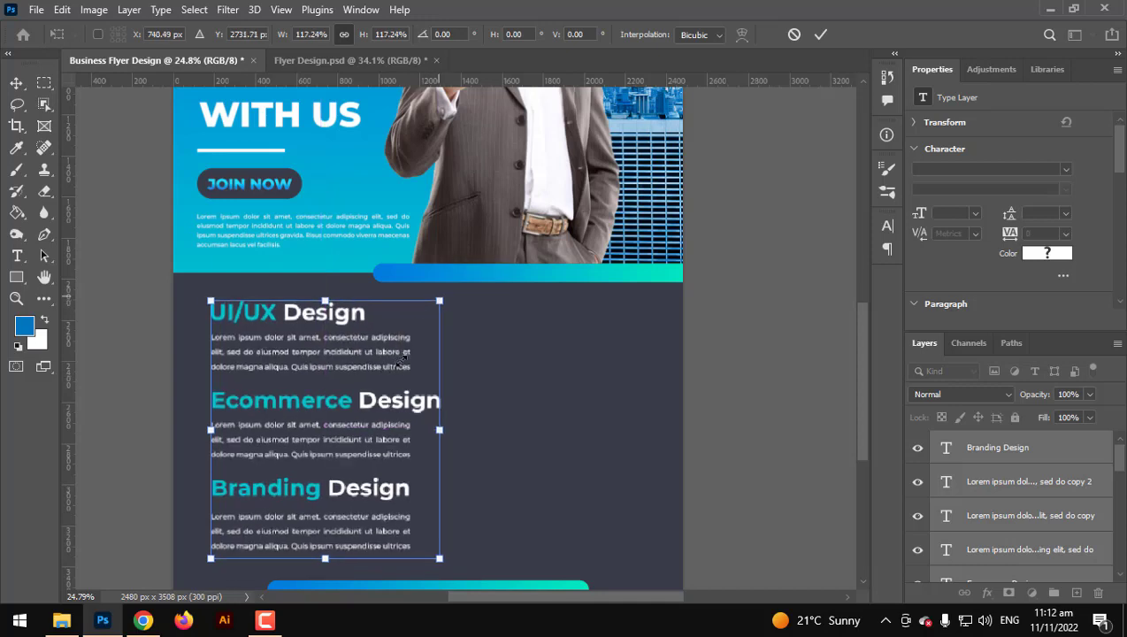
{"action": "mouse_move", "coordinate": [400, 362]}
{"action": "left_mouse_down"}
{"action": "mouse_move", "coordinate": [410, 369]}
{"action": "mouse_move", "coordinate": [404, 361]}
{"action": "left_mouse_up"}
{"action": "key", "text": "Return"}
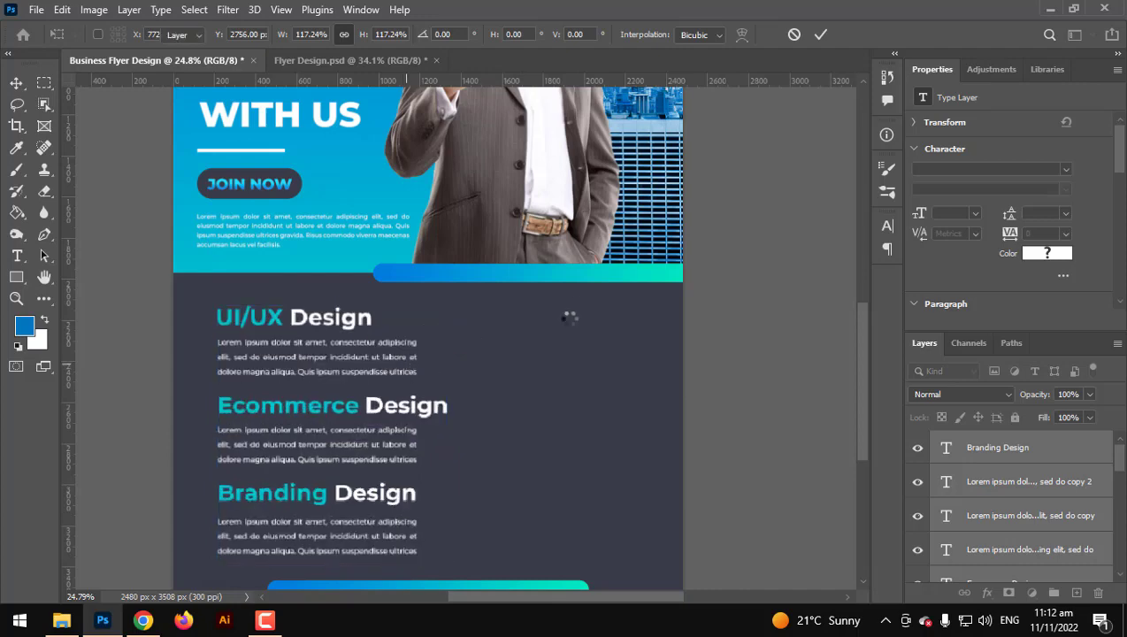
Draw a small triangle about 55 × 48 px to the left of the "UI/UX Design" heading.
{"action": "scroll", "coordinate": [334, 429], "scroll_direction": "up", "scroll_amount": 6}
{"action": "left_click_drag", "start_coordinate": [274, 449], "coordinate": [444, 466]}
{"action": "scroll", "coordinate": [298, 345], "scroll_direction": "up", "scroll_amount": 4}
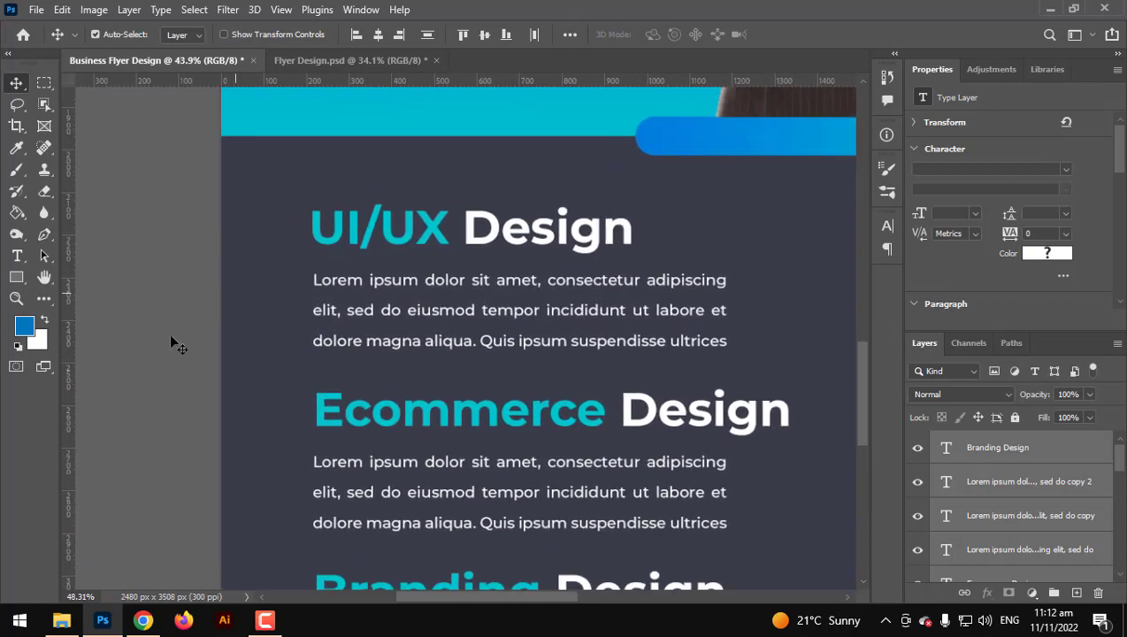
{"action": "left_click_drag", "start_coordinate": [312, 306], "coordinate": [246, 410]}
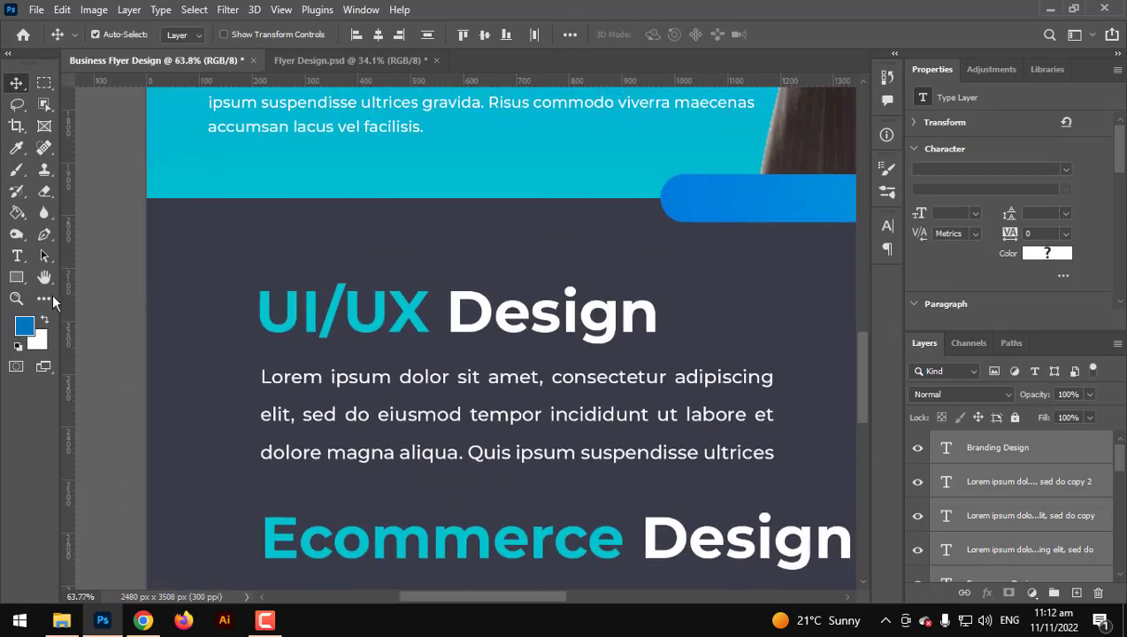
{"action": "left_click", "coordinate": [17, 278]}
{"action": "right_click", "coordinate": [17, 277]}
{"action": "left_click", "coordinate": [67, 307]}
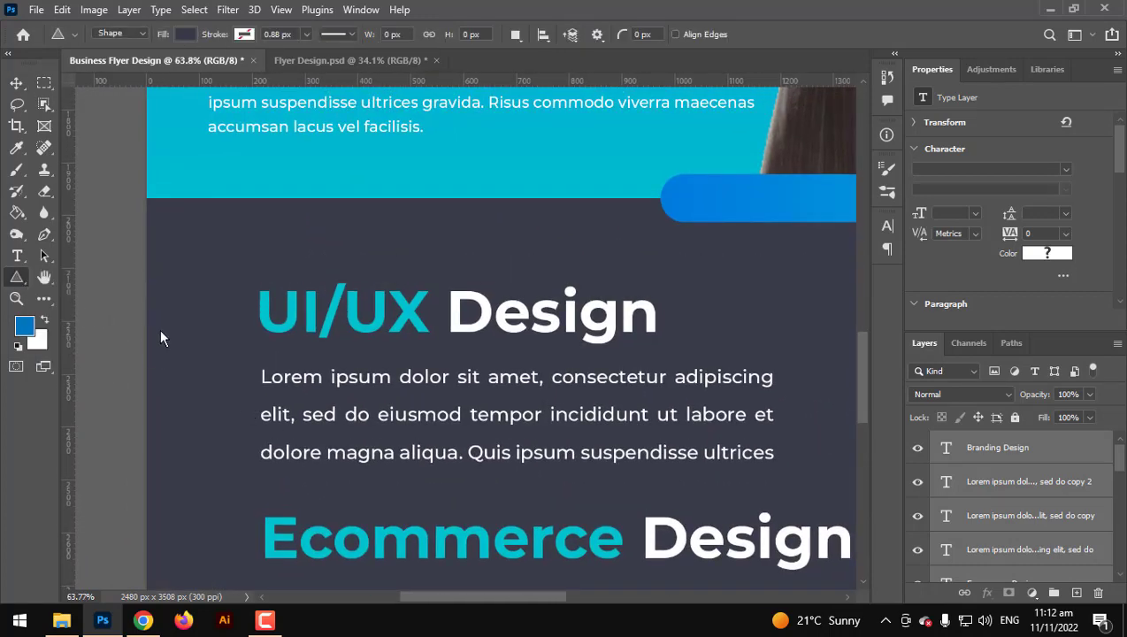
{"action": "scroll", "coordinate": [166, 329], "scroll_direction": "up", "scroll_amount": 2}
{"action": "left_click_drag", "start_coordinate": [161, 332], "coordinate": [271, 343]}
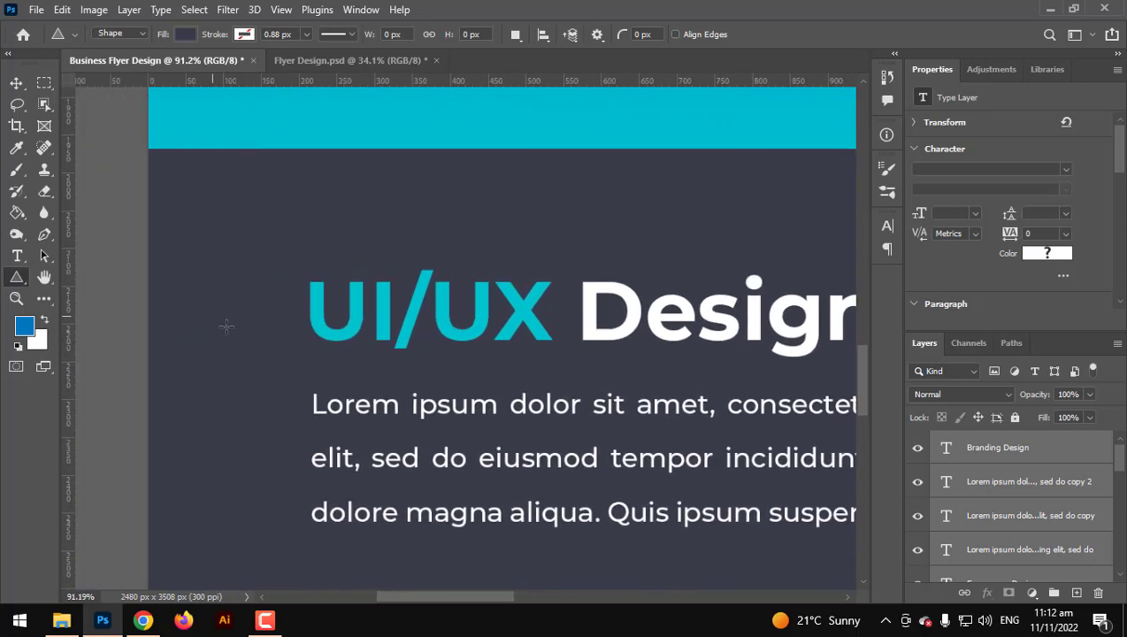
{"action": "left_click_drag", "start_coordinate": [215, 316], "coordinate": [259, 353]}
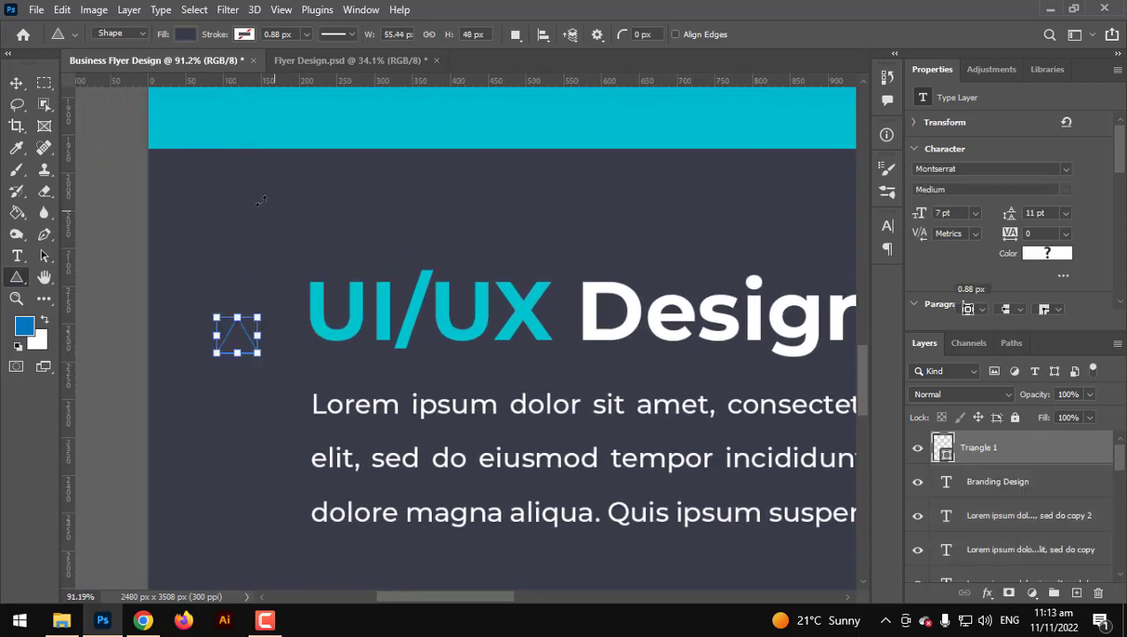
Fill the small triangle with the teal 00c3cd sampled from the "UI/UX" heading text.
{"action": "left_click", "coordinate": [189, 36]}
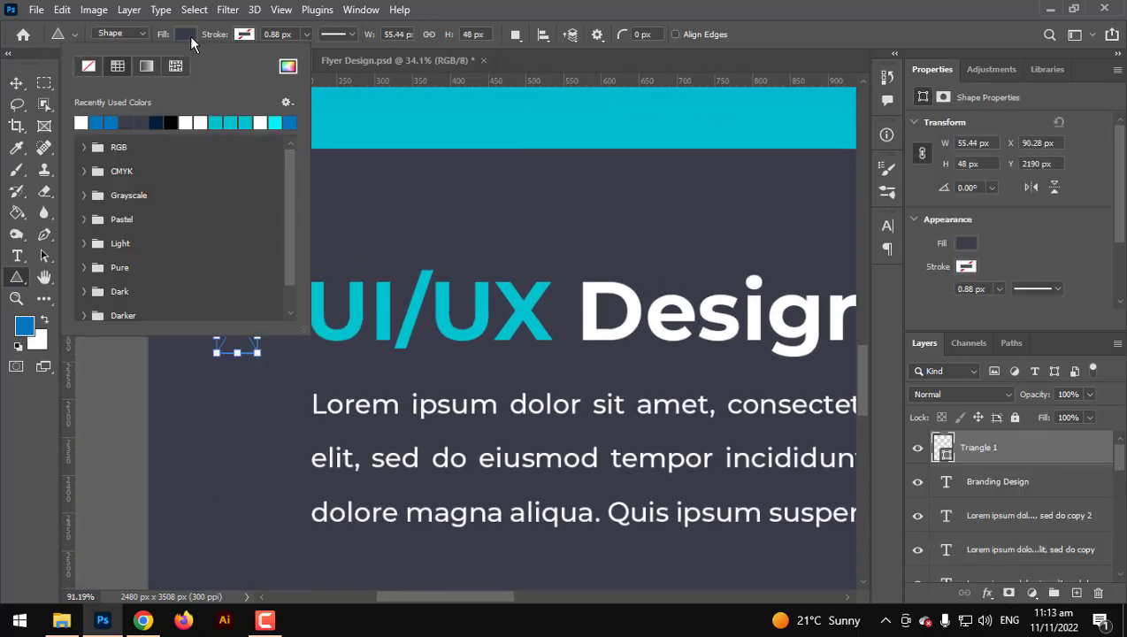
{"action": "left_click", "coordinate": [288, 66]}
{"action": "left_click", "coordinate": [397, 339]}
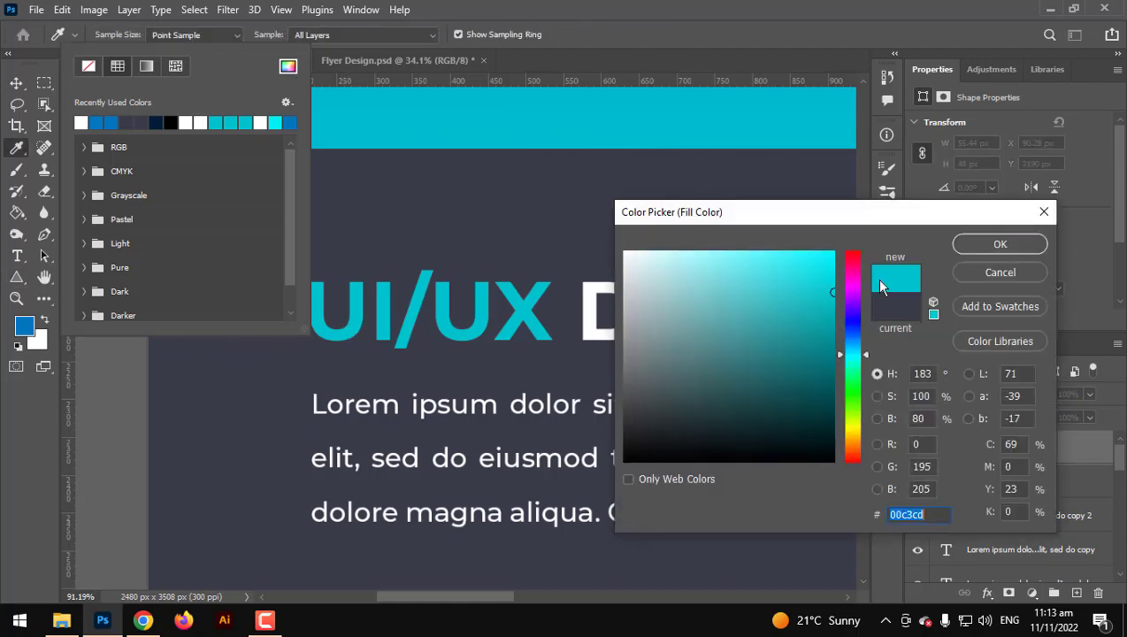
{"action": "left_click", "coordinate": [1022, 247]}
{"action": "key", "text": "Return"}
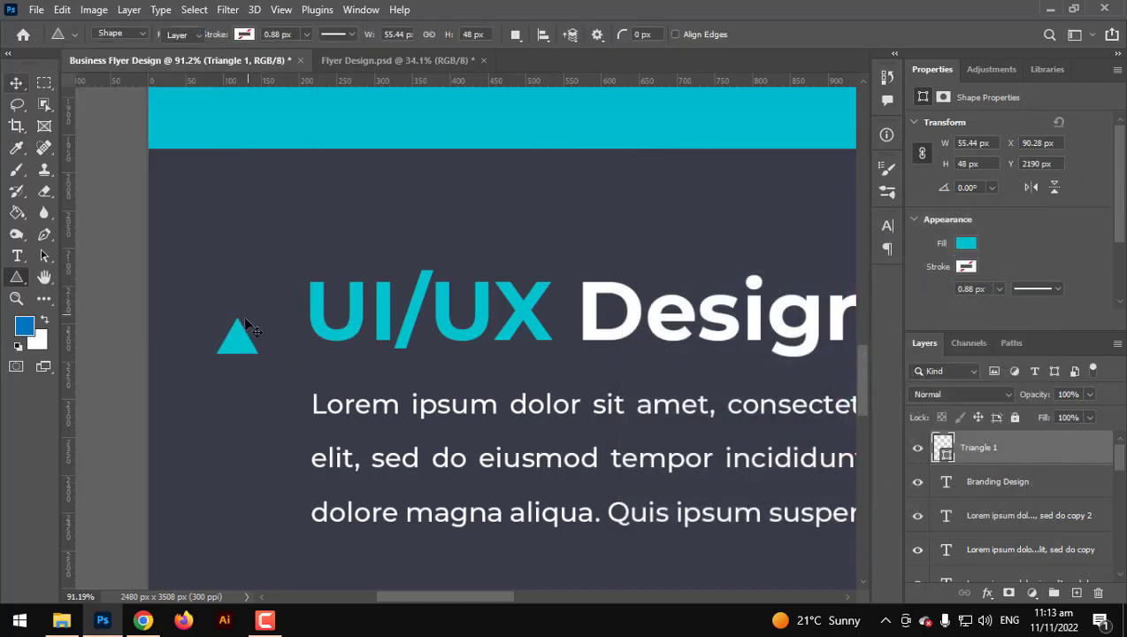
Rotate the triangle 90° to point at the "UI/UX Design" heading and place it just before the text.
{"action": "key", "text": "ctrl+t"}
{"action": "left_click_drag", "start_coordinate": [296, 294], "coordinate": [285, 386]}
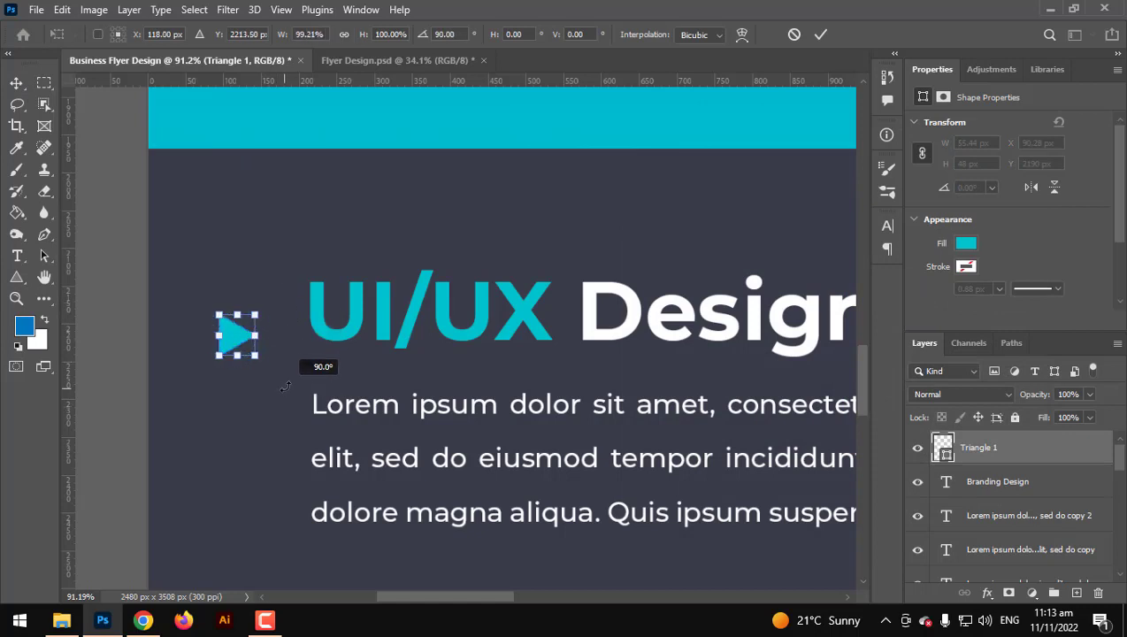
{"action": "left_click_drag", "start_coordinate": [238, 346], "coordinate": [259, 328]}
{"action": "key", "text": "Return"}
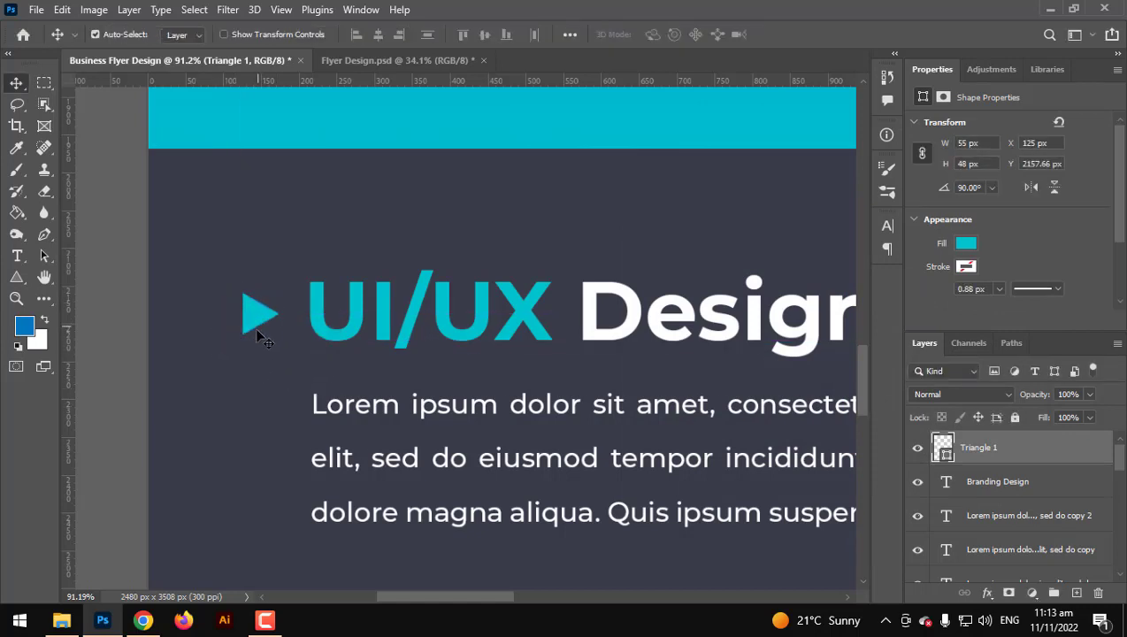
Duplicate the triangle straight down to mark the "Ecommerce Design" and "Branding Design" headings.
{"action": "scroll", "coordinate": [262, 336], "scroll_direction": "down", "scroll_amount": 3}
{"action": "left_click_drag", "start_coordinate": [251, 377], "coordinate": [265, 328]}
{"action": "left_click_drag", "start_coordinate": [275, 286], "coordinate": [264, 491]}
{"action": "scroll", "coordinate": [287, 442], "scroll_direction": "down", "scroll_amount": 3}
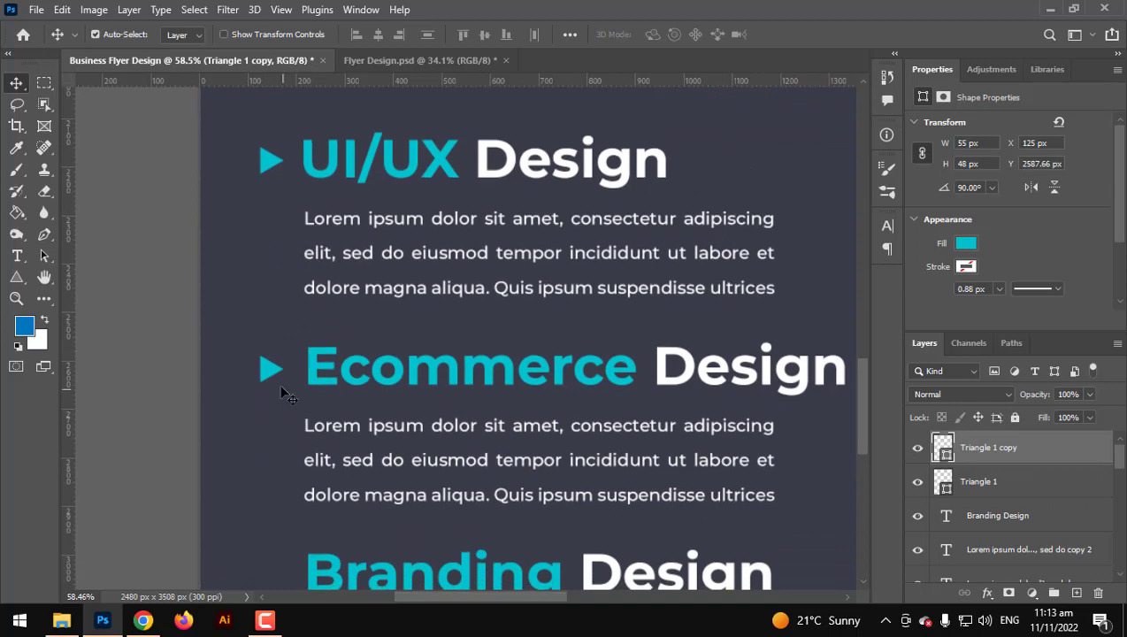
{"action": "left_click_drag", "start_coordinate": [274, 378], "coordinate": [283, 174]}
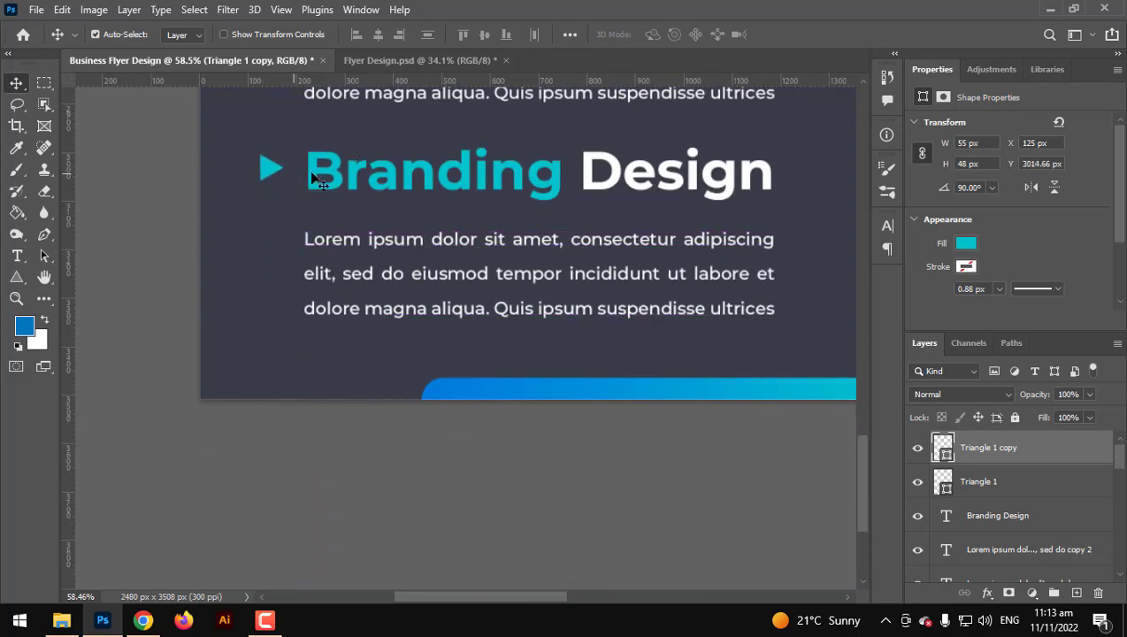
{"action": "scroll", "coordinate": [331, 211], "scroll_direction": "up", "scroll_amount": 1}
{"action": "left_click_drag", "start_coordinate": [331, 211], "coordinate": [255, 476]}
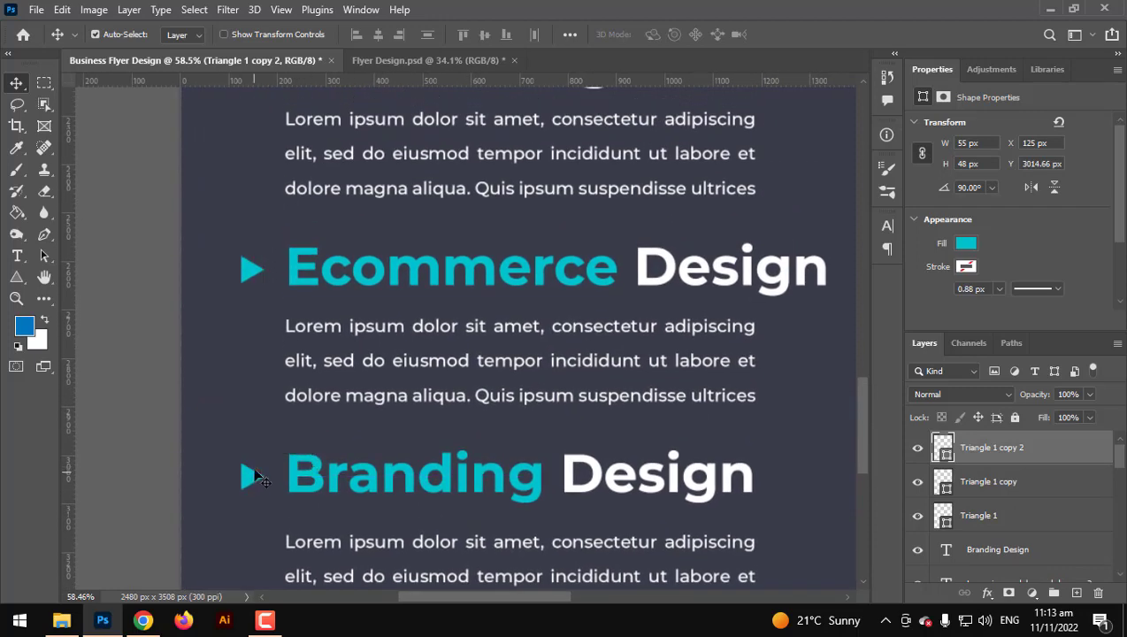
Shift all three triangle markers together slightly to the right, closer to their headings.
{"action": "left_click", "coordinate": [254, 275], "text": "shift"}
{"action": "scroll", "coordinate": [257, 275], "scroll_direction": "up", "scroll_amount": 3}
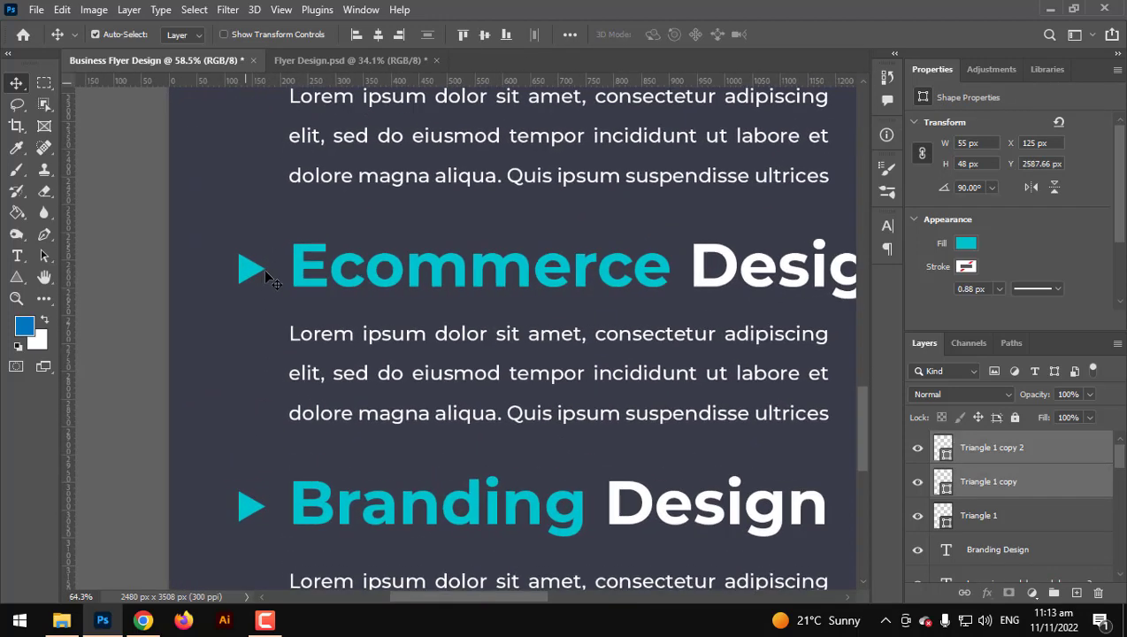
{"action": "scroll", "coordinate": [298, 224], "scroll_direction": "down", "scroll_amount": 1}
{"action": "left_click_drag", "start_coordinate": [312, 188], "coordinate": [329, 370]}
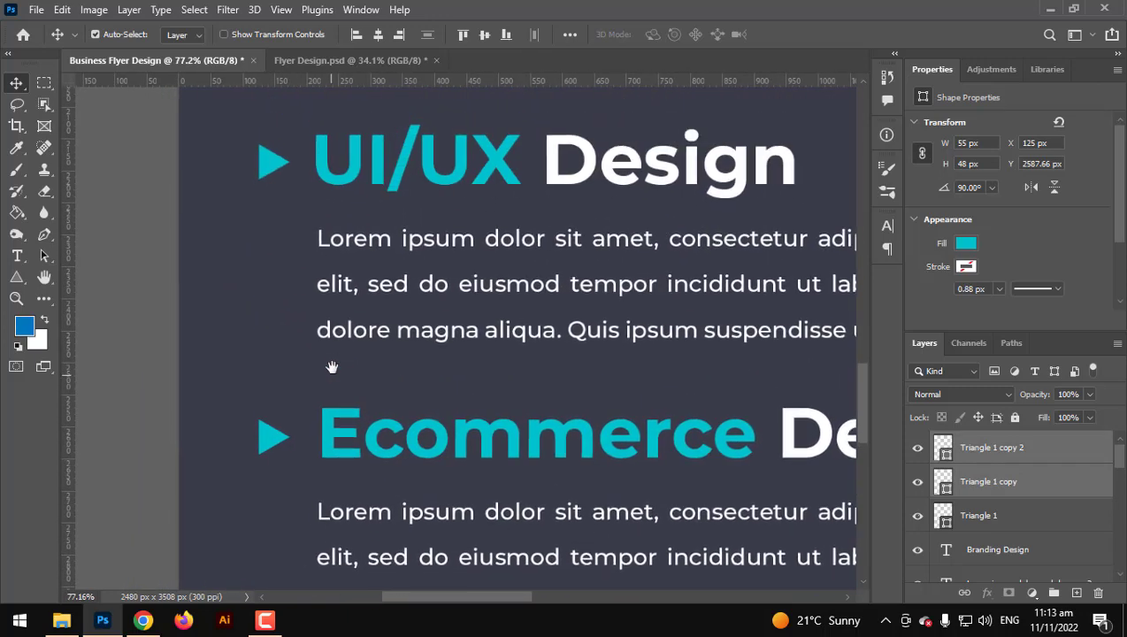
{"action": "left_click", "coordinate": [280, 169], "text": "shift"}
{"action": "left_click_drag", "start_coordinate": [278, 161], "coordinate": [288, 163]}
{"action": "key", "text": "ctrl+0"}
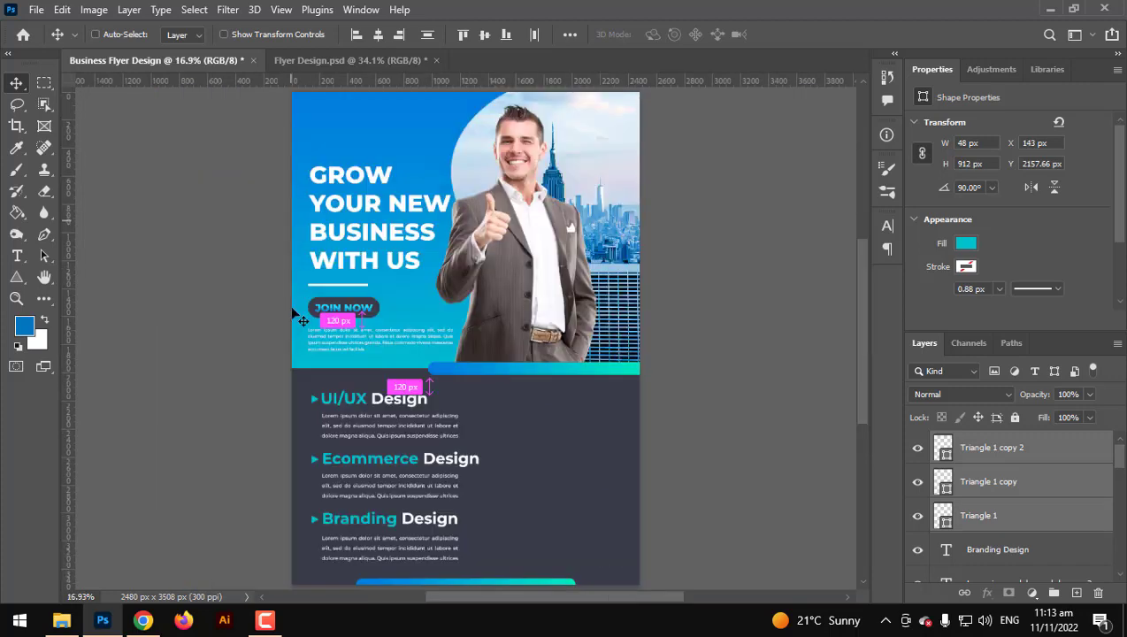
{"action": "left_click", "coordinate": [245, 460]}
Group the triangles, service headings and their paragraphs, and check the group's content by toggling its visibility.
{"action": "key", "text": "ctrl+plus"}
{"action": "left_click_drag", "start_coordinate": [432, 482], "coordinate": [340, 348]}
{"action": "scroll", "coordinate": [358, 398], "scroll_direction": "up", "scroll_amount": 3}
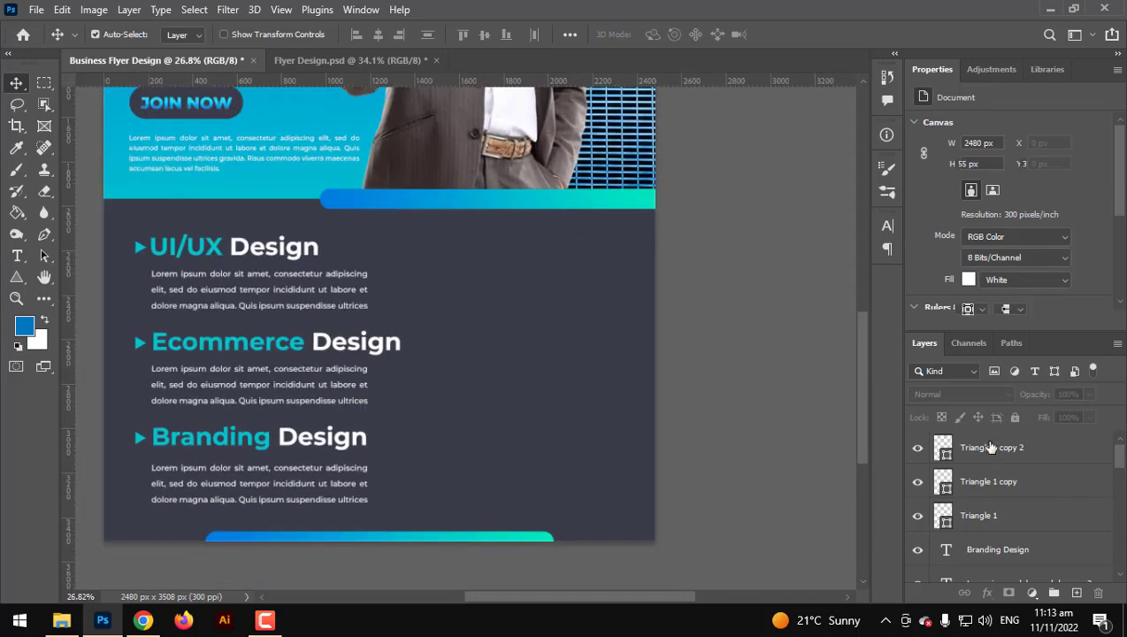
{"action": "left_click", "coordinate": [989, 445]}
{"action": "scroll", "coordinate": [1004, 486], "scroll_direction": "down", "scroll_amount": 5}
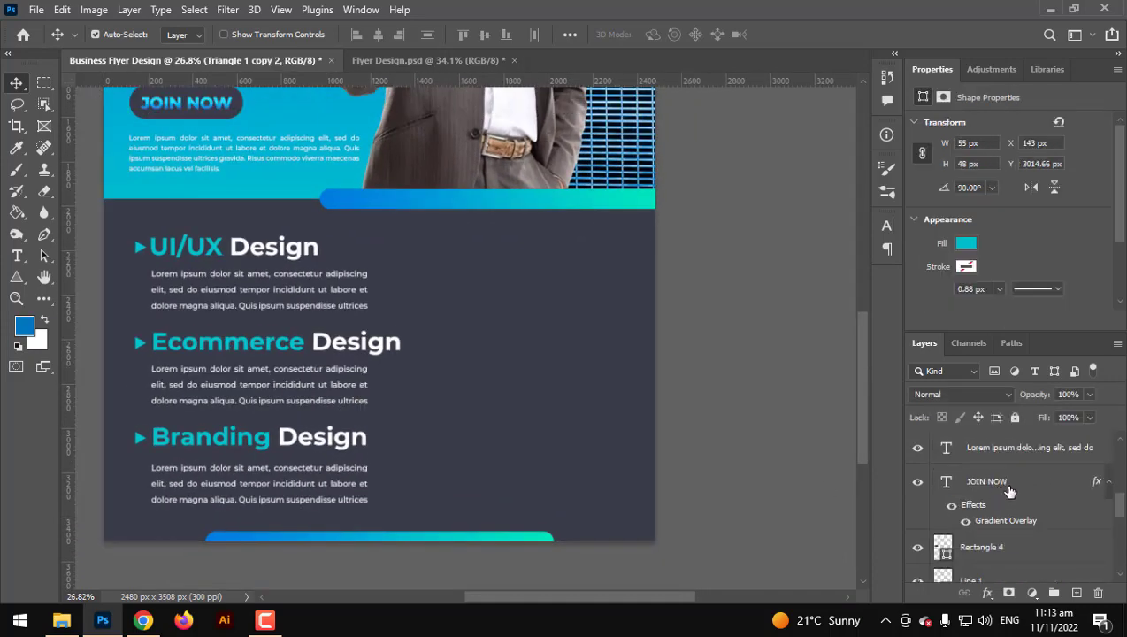
{"action": "left_click", "coordinate": [1009, 490], "text": "shift"}
{"action": "left_click", "coordinate": [1012, 481], "text": "ctrl"}
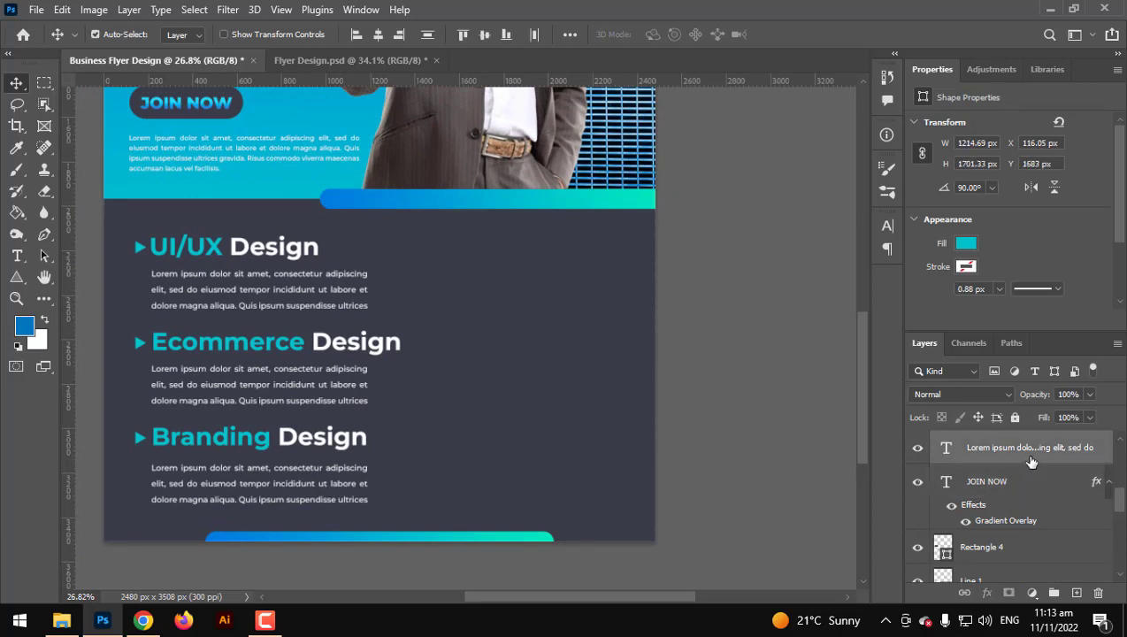
{"action": "scroll", "coordinate": [1024, 480], "scroll_direction": "up", "scroll_amount": 1}
{"action": "left_click", "coordinate": [1024, 482], "text": "ctrl"}
{"action": "left_click", "coordinate": [1024, 508], "text": "ctrl"}
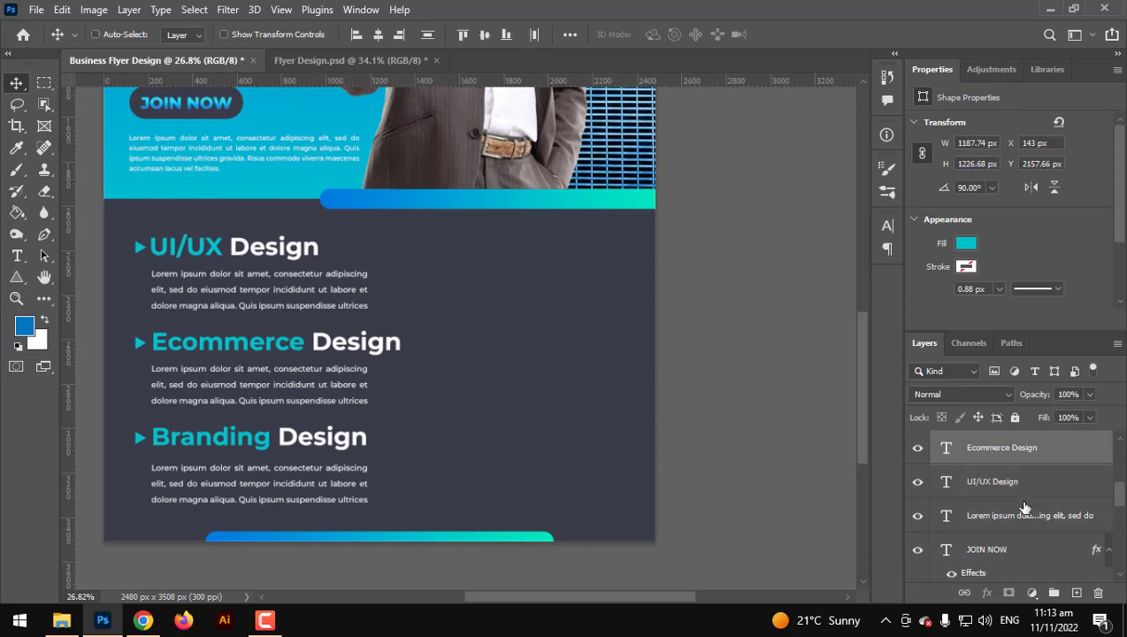
{"action": "left_click_drag", "start_coordinate": [1025, 490], "coordinate": [1054, 591]}
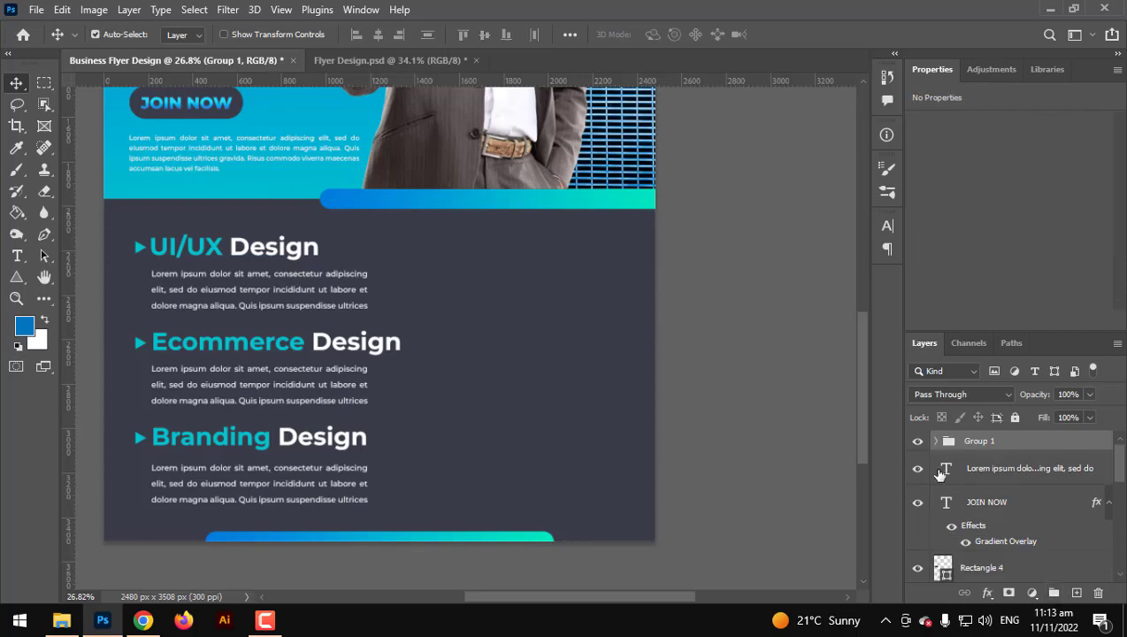
{"action": "left_click", "coordinate": [918, 441]}
{"action": "left_click", "coordinate": [918, 441]}
Bring in the network, wifi and connect icons with their paragraph, scaled to about 89%, and place them in the dark block's right half.
{"action": "scroll", "coordinate": [429, 258], "scroll_direction": "down", "scroll_amount": 5}
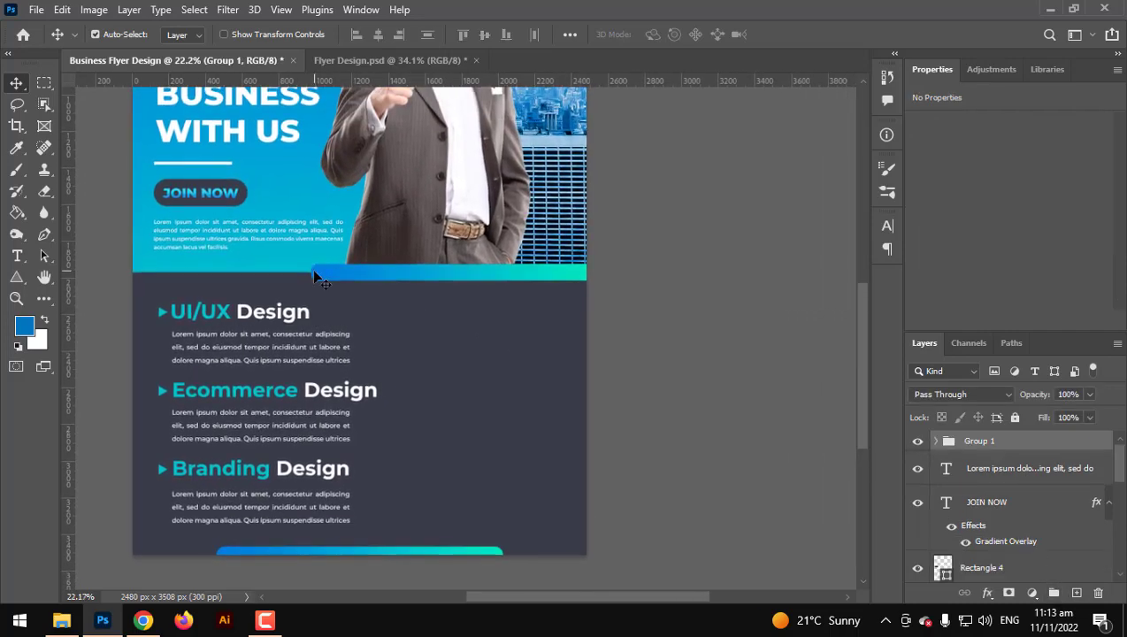
{"action": "scroll", "coordinate": [310, 265], "scroll_direction": "up", "scroll_amount": 2}
{"action": "scroll", "coordinate": [307, 301], "scroll_direction": "down", "scroll_amount": 2}
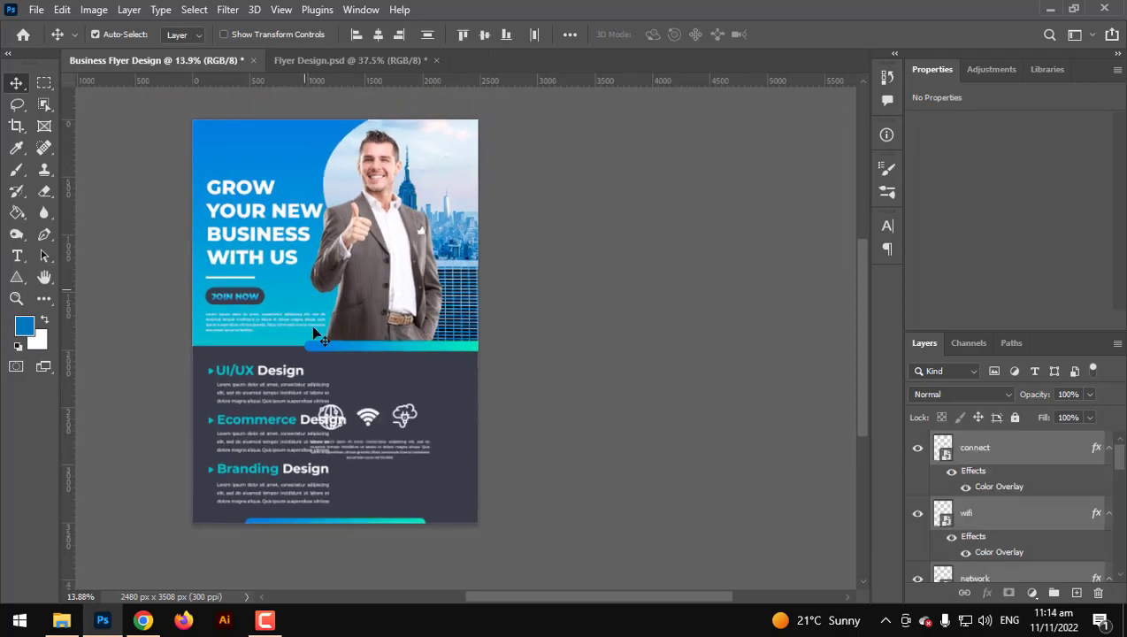
{"action": "scroll", "coordinate": [419, 451], "scroll_direction": "up", "scroll_amount": 4}
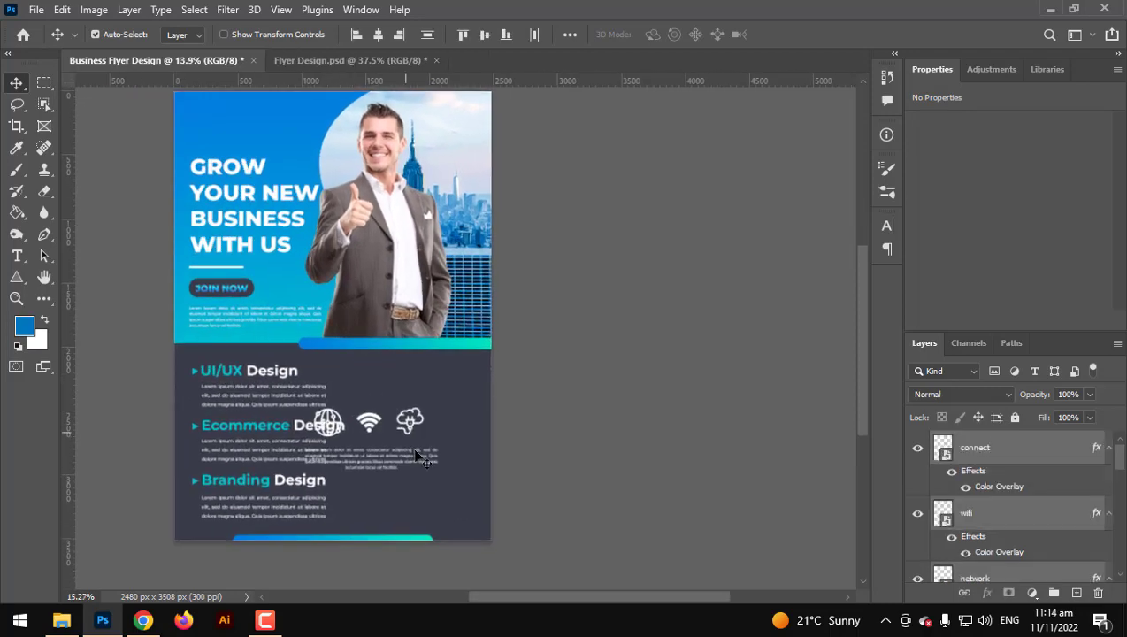
{"action": "key", "text": "ctrl+t"}
{"action": "left_click_drag", "start_coordinate": [413, 427], "coordinate": [466, 389]}
{"action": "left_click_drag", "start_coordinate": [519, 361], "coordinate": [510, 364]}
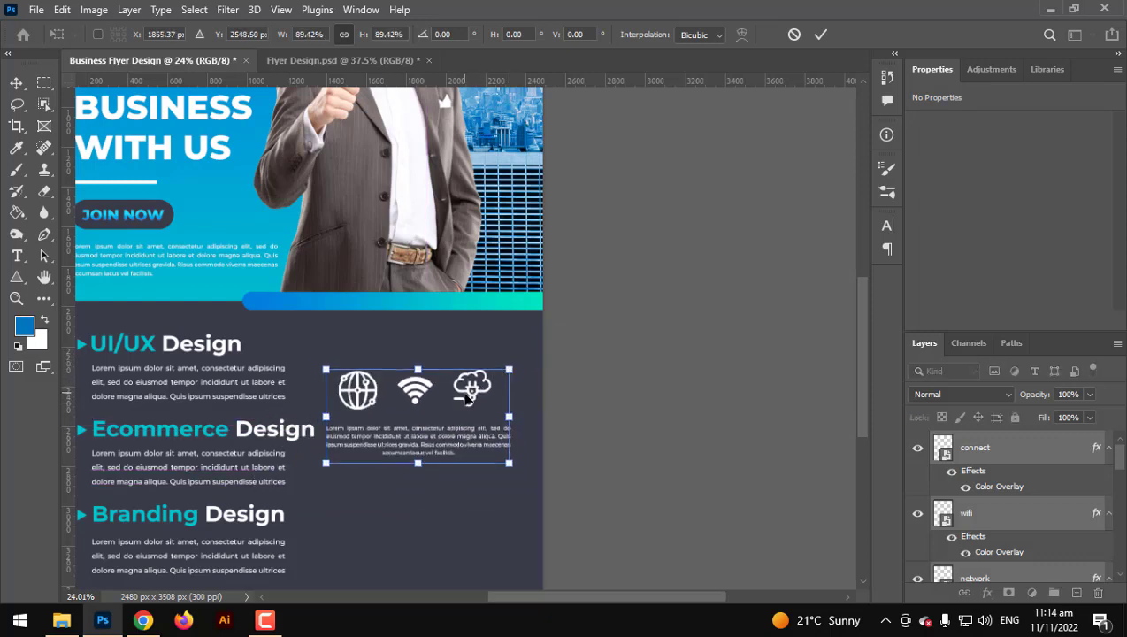
{"action": "mouse_move", "coordinate": [466, 398]}
{"action": "left_mouse_down"}
{"action": "mouse_move", "coordinate": [466, 365]}
{"action": "mouse_move", "coordinate": [467, 413]}
{"action": "mouse_move", "coordinate": [469, 378]}
{"action": "left_mouse_up"}
{"action": "key", "text": "Return"}
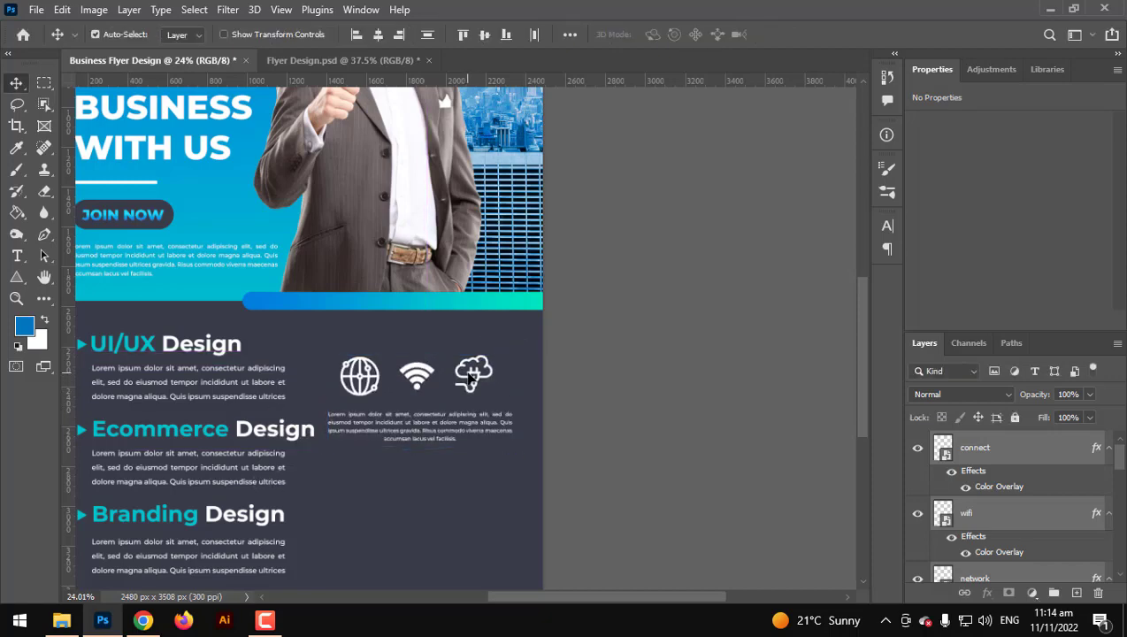
Scale the services group down to about 93%, keeping its left edge in place.
{"action": "scroll", "coordinate": [432, 455], "scroll_direction": "up", "scroll_amount": 5}
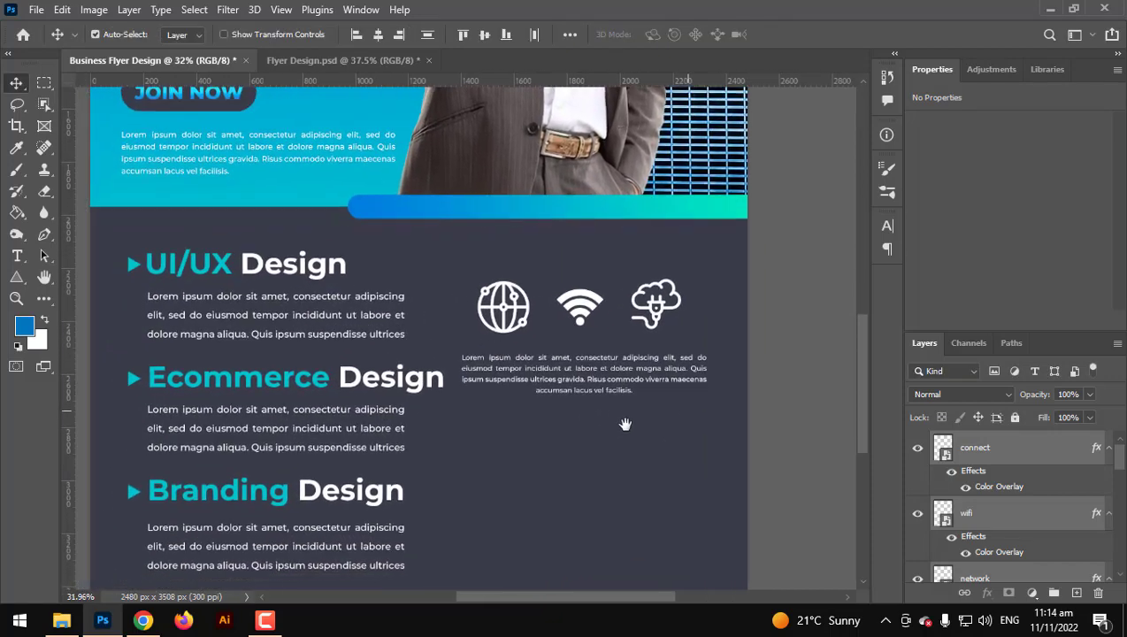
{"action": "left_click", "coordinate": [807, 409]}
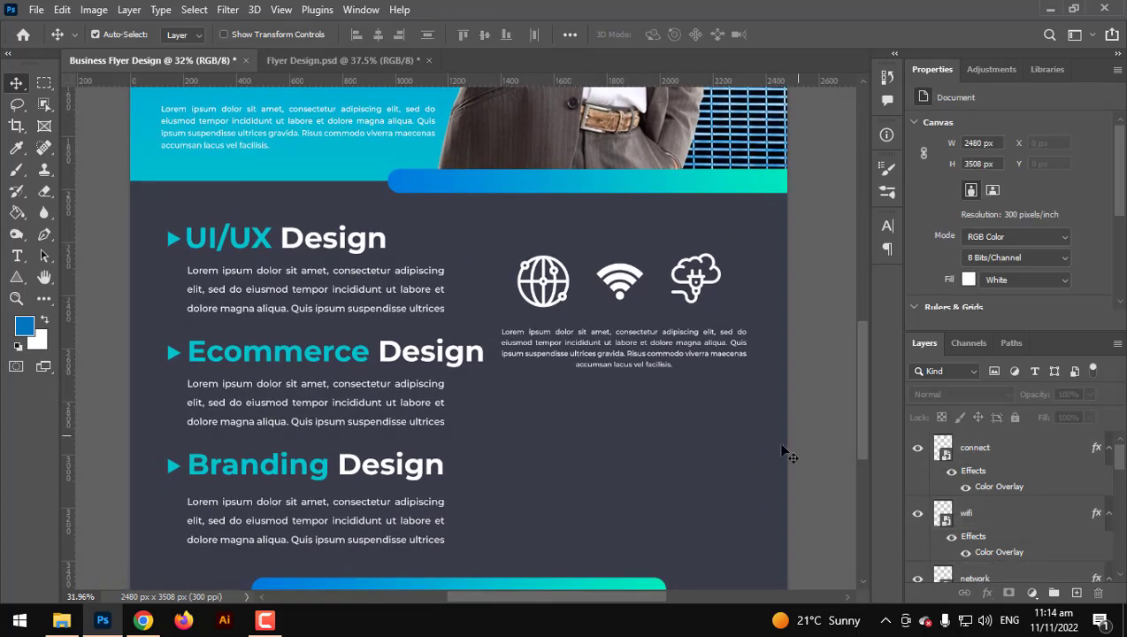
{"action": "left_click", "coordinate": [431, 358]}
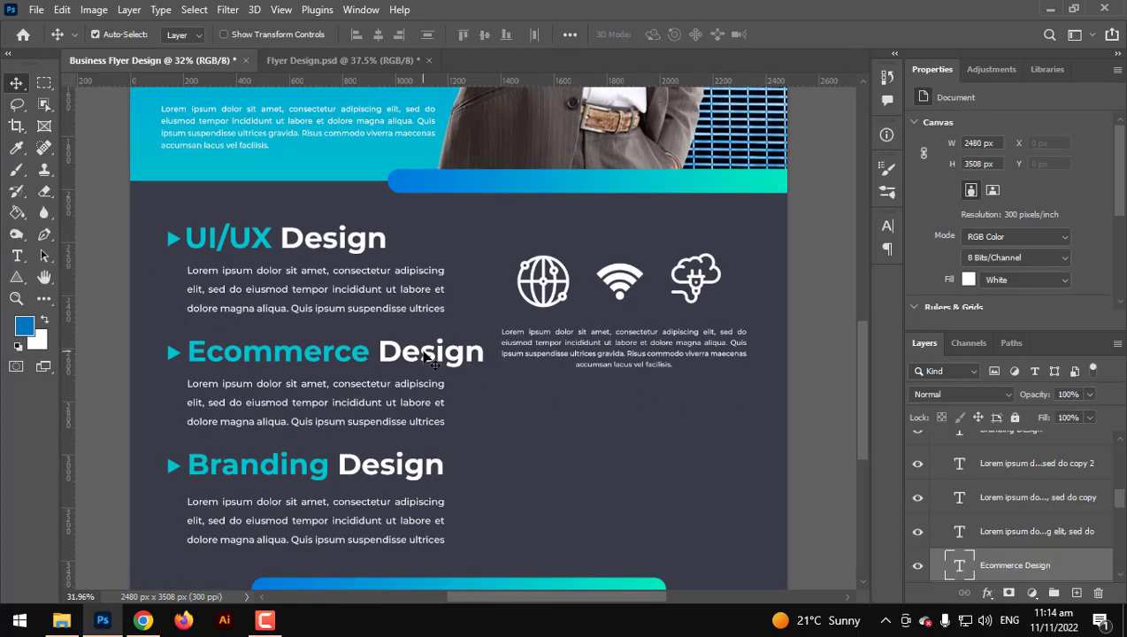
{"action": "scroll", "coordinate": [771, 464], "scroll_direction": "down", "scroll_amount": 2}
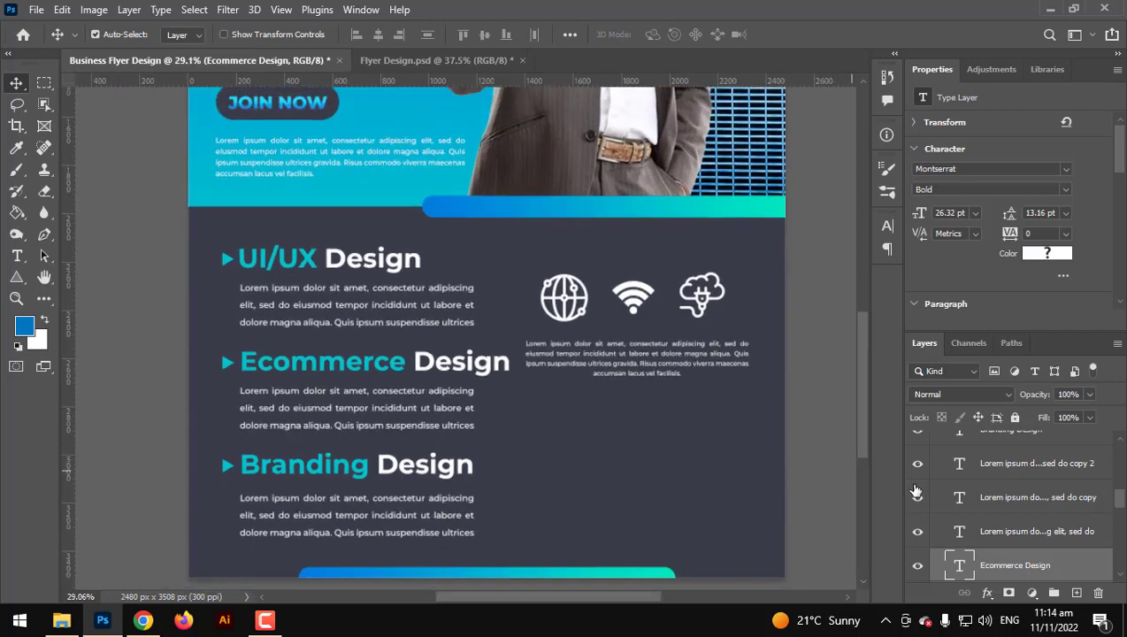
{"action": "scroll", "coordinate": [999, 515], "scroll_direction": "up", "scroll_amount": 4}
{"action": "scroll", "coordinate": [999, 516], "scroll_direction": "up", "scroll_amount": 1}
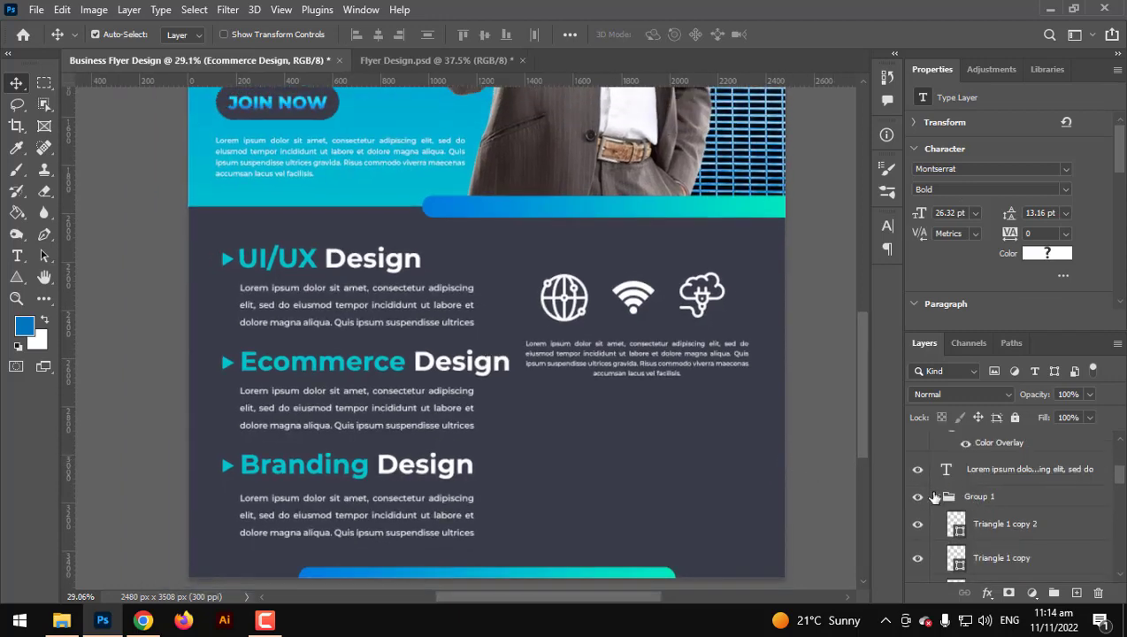
{"action": "left_click", "coordinate": [982, 497]}
{"action": "key", "text": "ctrl+t"}
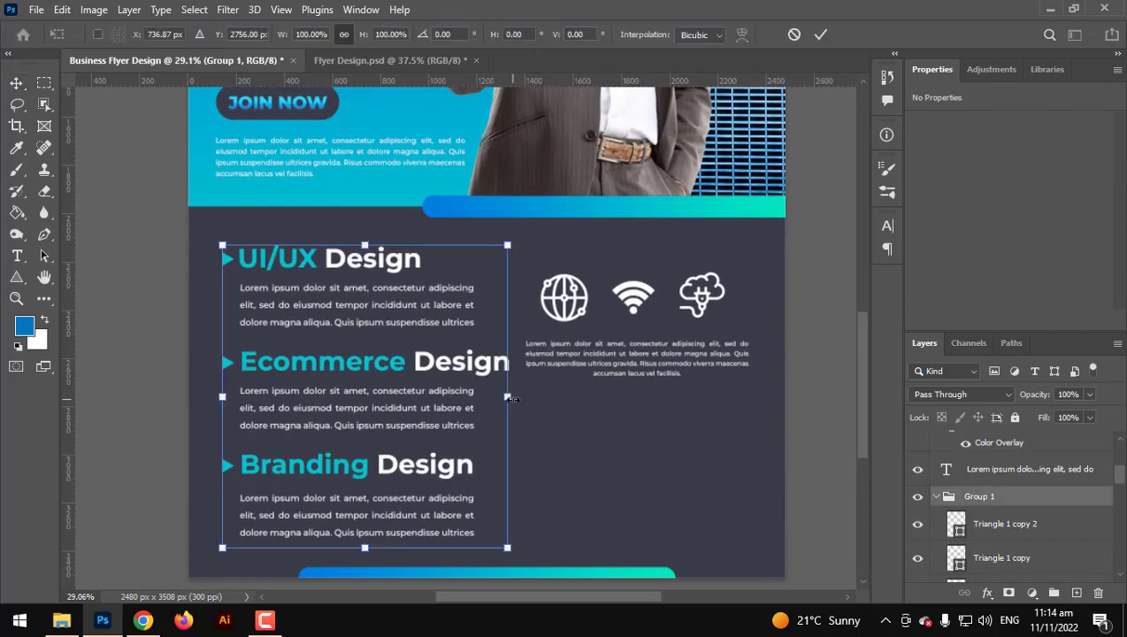
{"action": "left_click_drag", "start_coordinate": [507, 397], "coordinate": [496, 402]}
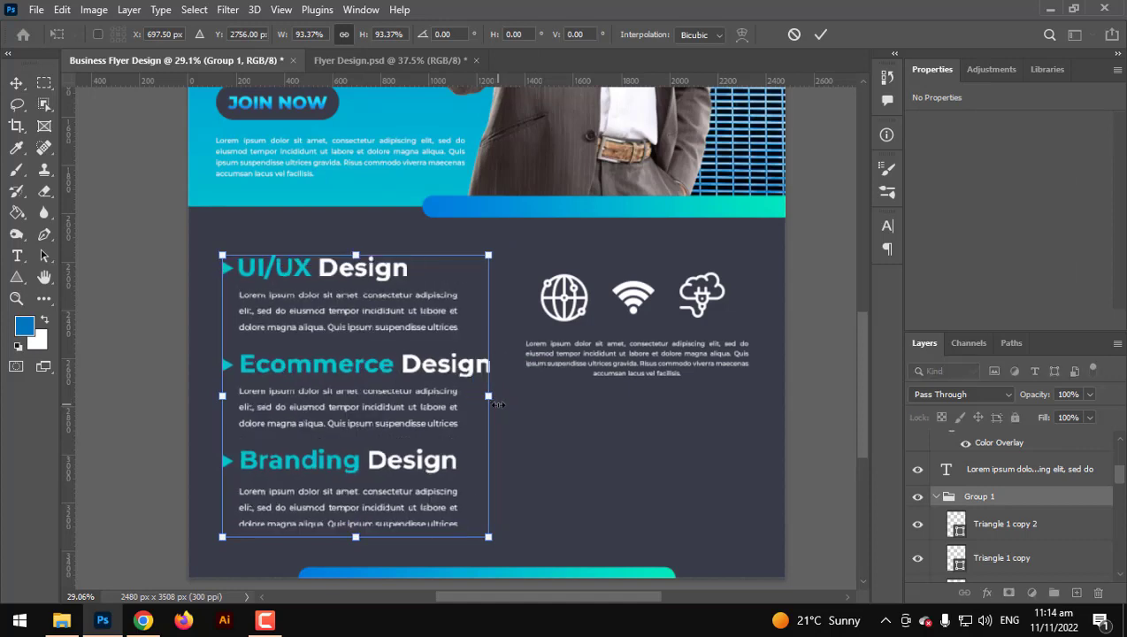
{"action": "key", "text": "Return"}
{"action": "scroll", "coordinate": [994, 489], "scroll_direction": "down", "scroll_amount": 2}
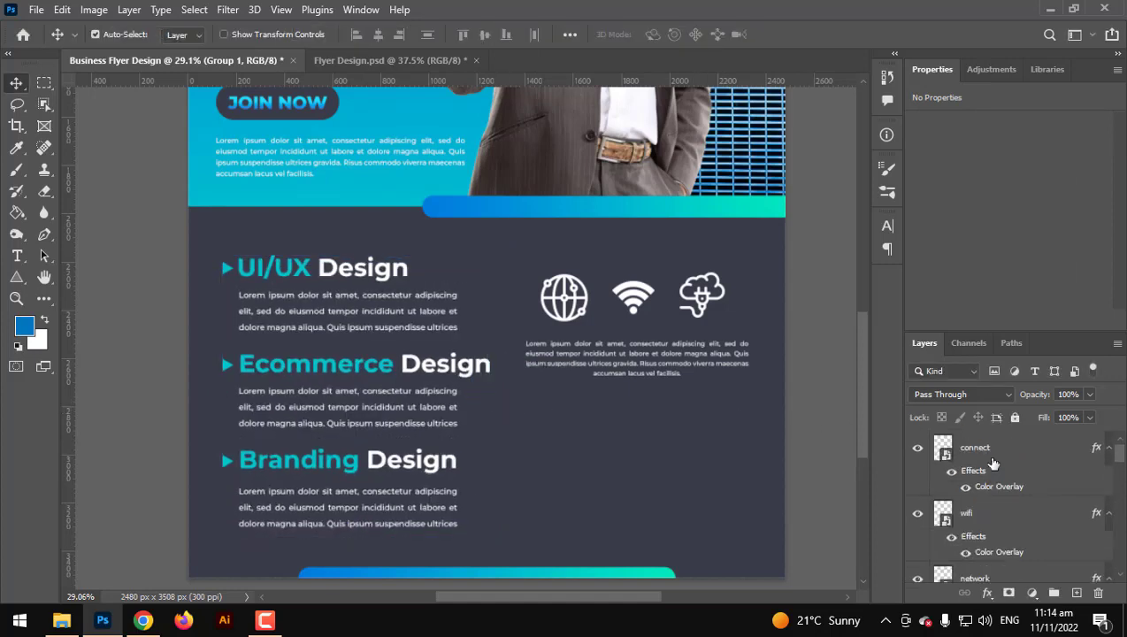
{"action": "left_click", "coordinate": [992, 466]}
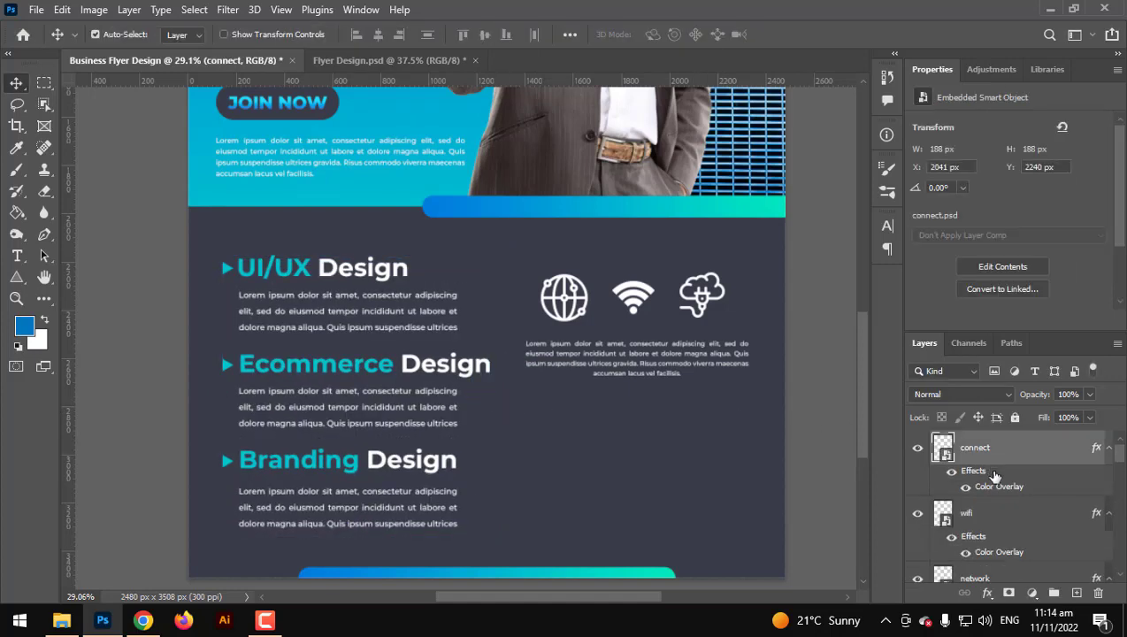
{"action": "left_click", "coordinate": [965, 487]}
{"action": "left_click", "coordinate": [966, 487]}
{"action": "double_click", "coordinate": [990, 489]}
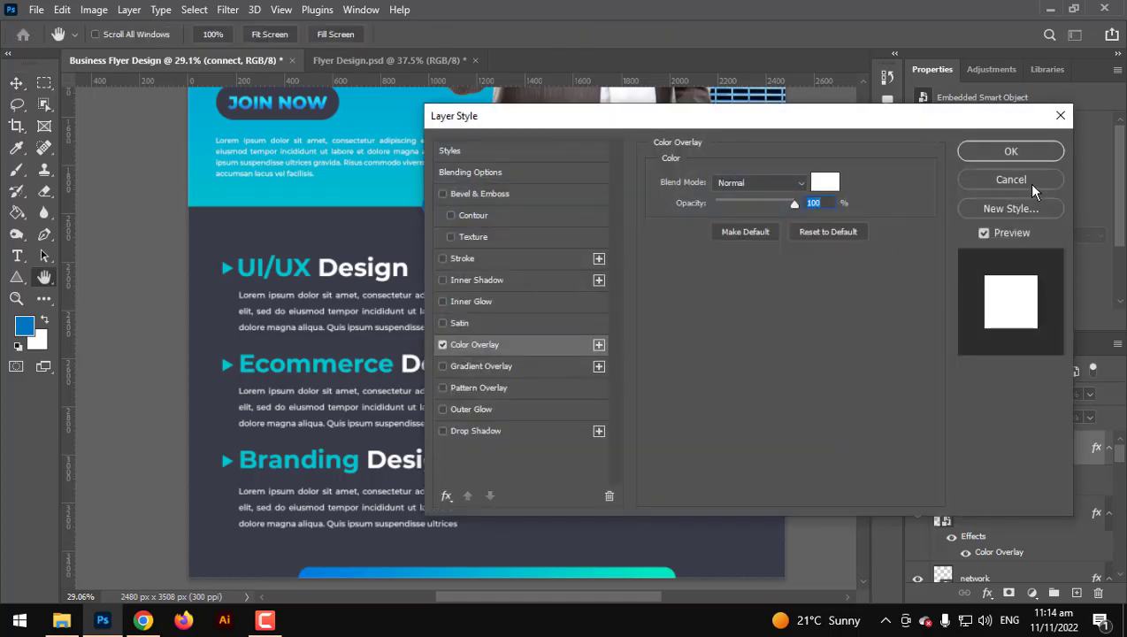
{"action": "left_click", "coordinate": [1031, 182]}
Group the connect, wifi and network icon layers.
{"action": "scroll", "coordinate": [1017, 469], "scroll_direction": "down", "scroll_amount": 5}
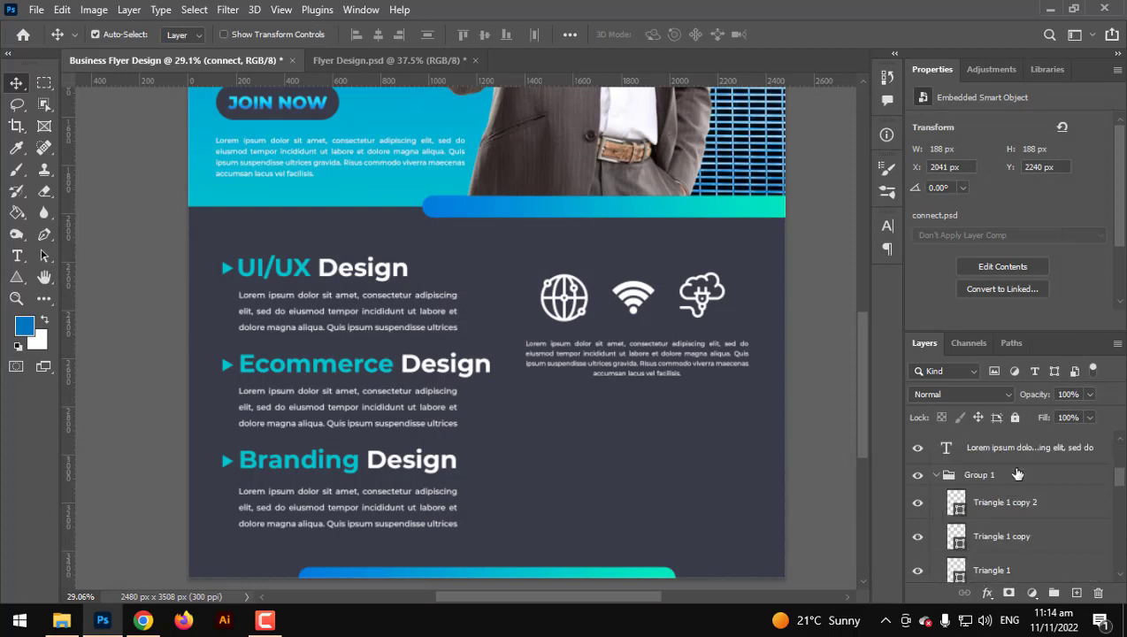
{"action": "scroll", "coordinate": [1017, 474], "scroll_direction": "up", "scroll_amount": 3}
{"action": "left_click", "coordinate": [1003, 514], "text": "shift"}
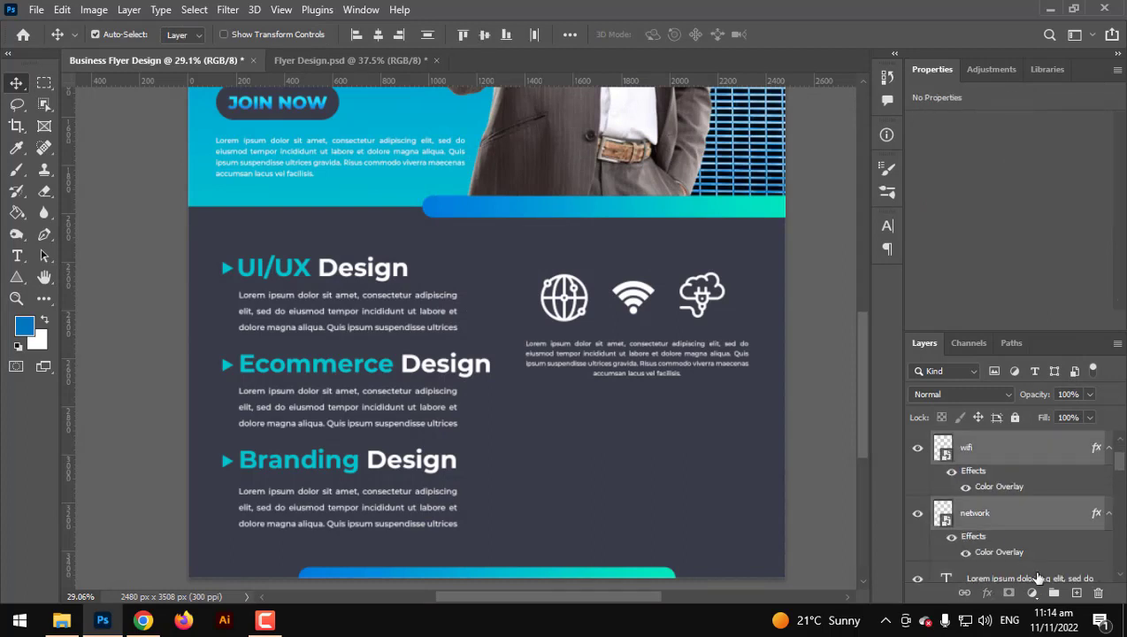
{"action": "left_click", "coordinate": [1053, 592]}
Add a reversed linear blue-to-cyan Gradient Overlay at 86° to the icon group, keeping the icons in view.
{"action": "right_click", "coordinate": [988, 440]}
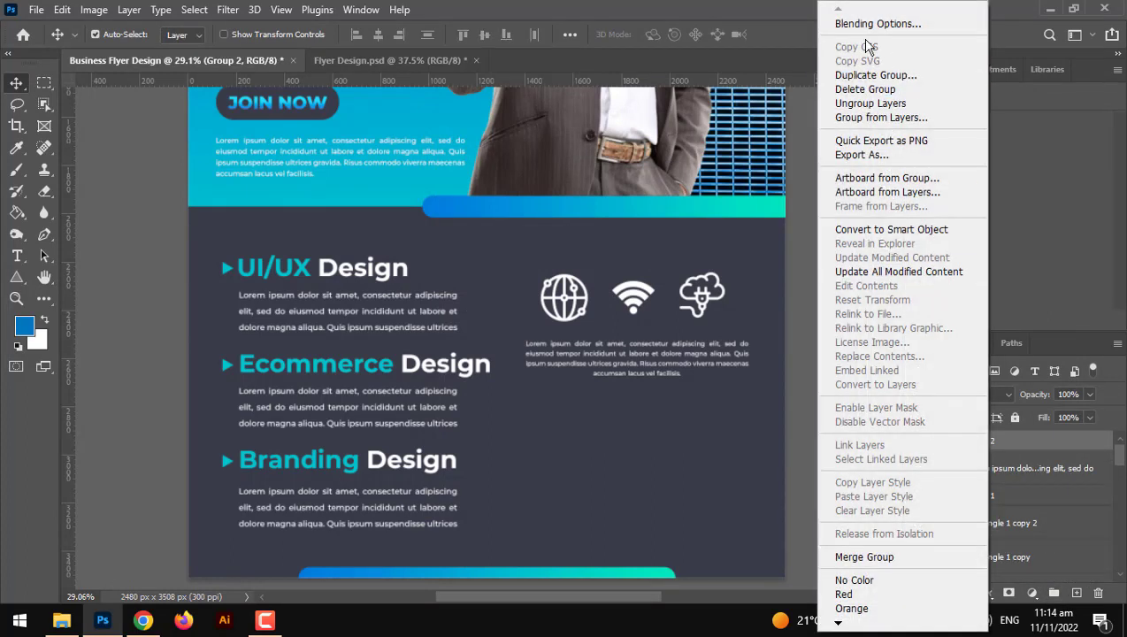
{"action": "left_click", "coordinate": [851, 24]}
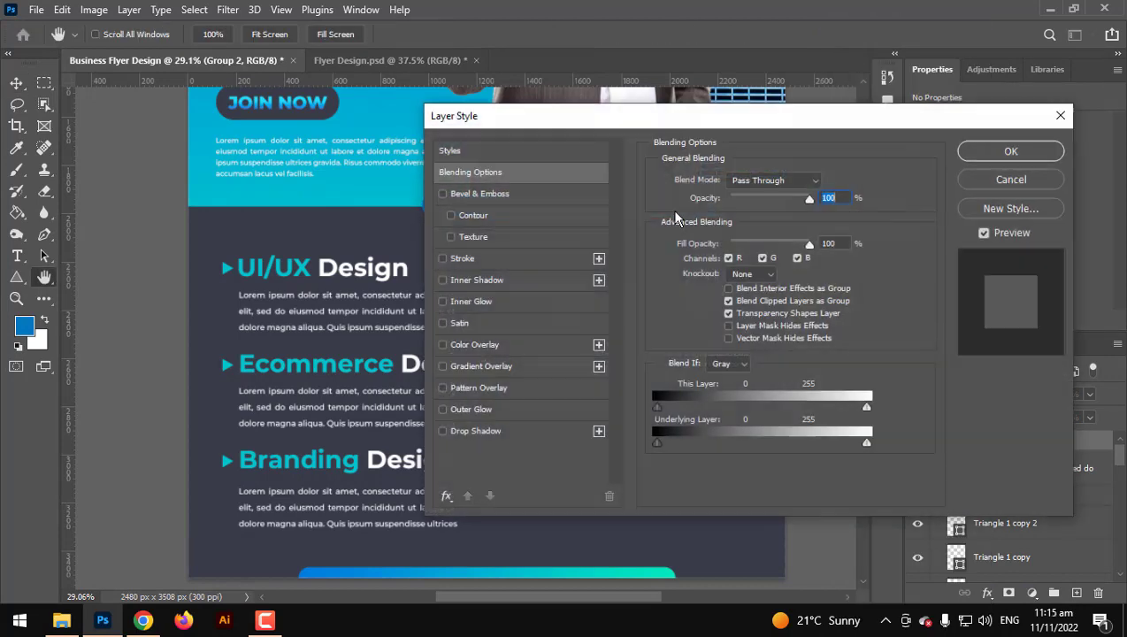
{"action": "left_click", "coordinate": [480, 366]}
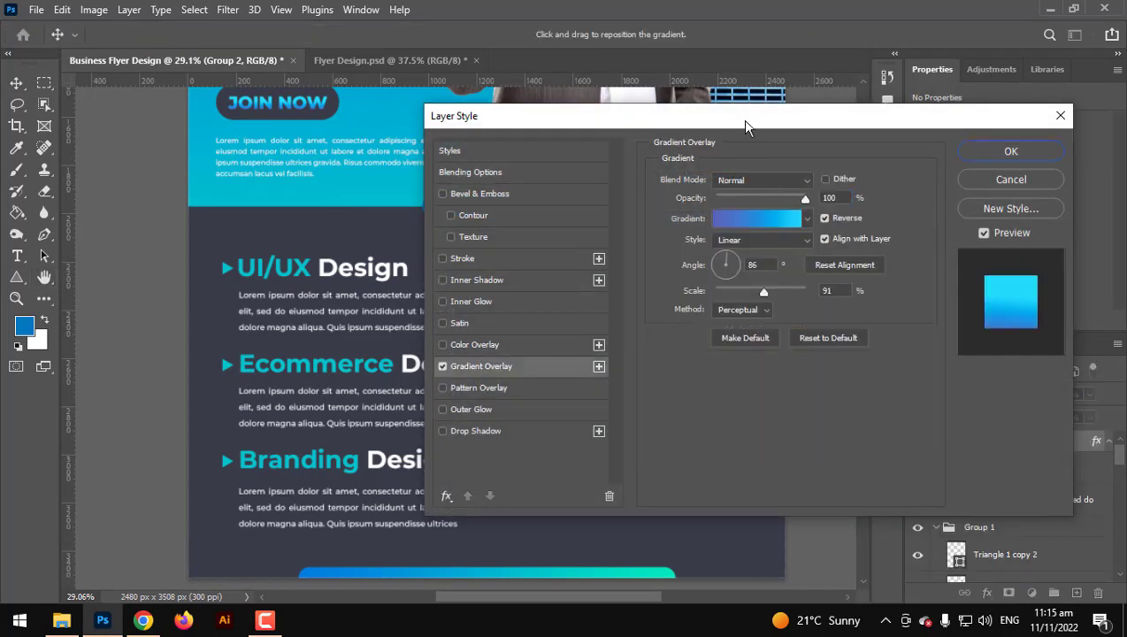
{"action": "left_click_drag", "start_coordinate": [746, 126], "coordinate": [574, 378]}
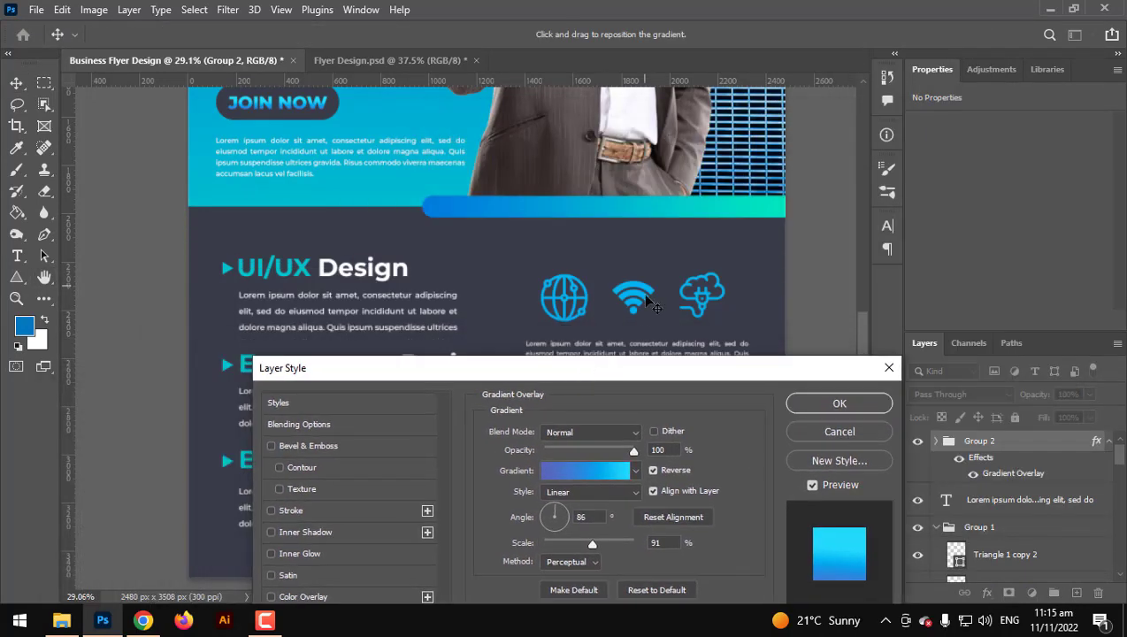
Set the overlay's gradient scale to 10% and reposition the gradient so the icons fade from cyan at the top to blue below.
{"action": "left_click_drag", "start_coordinate": [656, 289], "coordinate": [682, 304]}
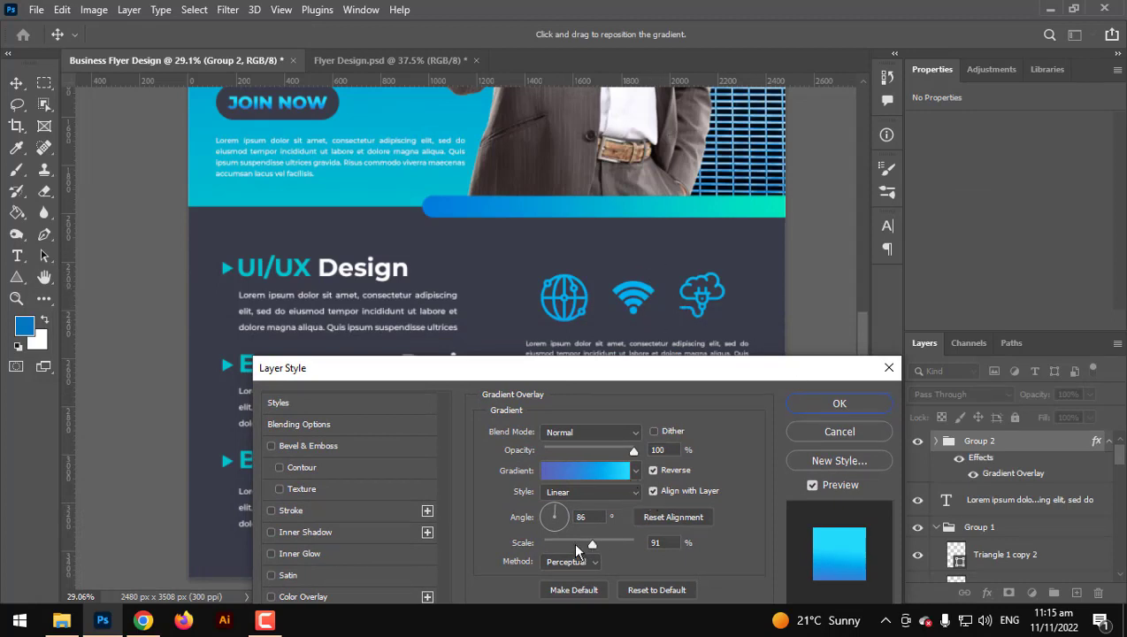
{"action": "left_click_drag", "start_coordinate": [572, 541], "coordinate": [537, 541]}
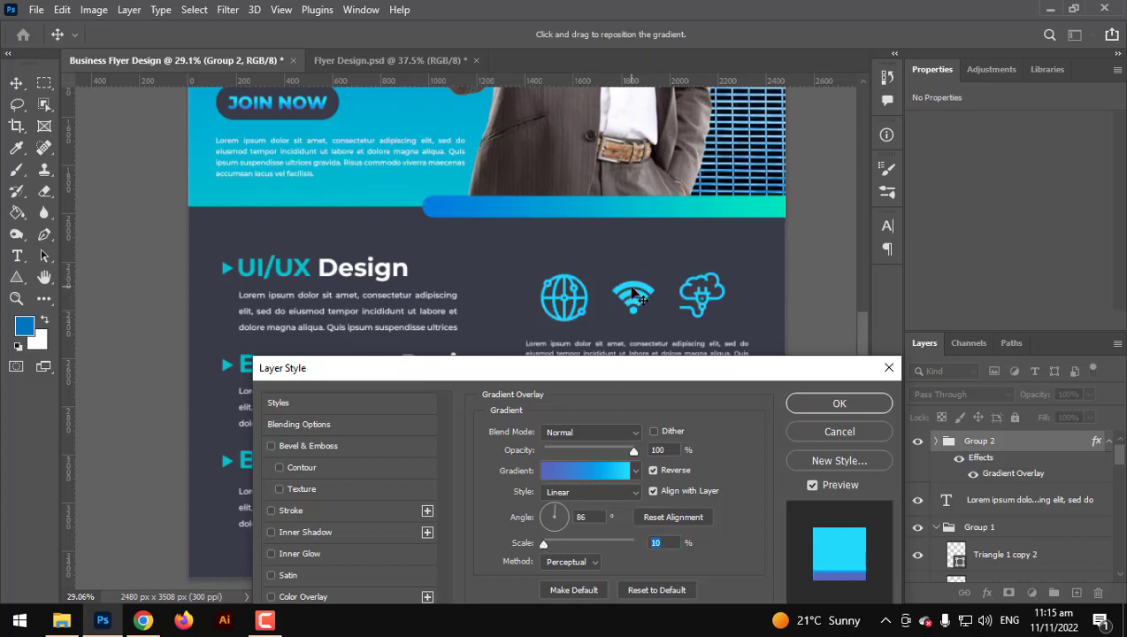
{"action": "left_click_drag", "start_coordinate": [637, 295], "coordinate": [643, 323]}
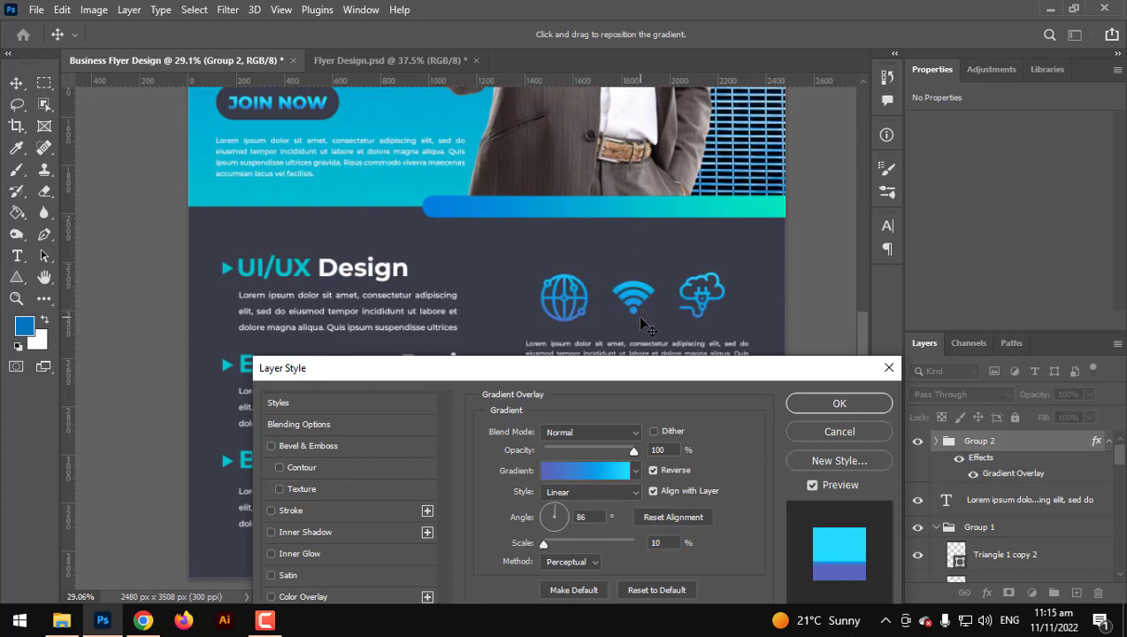
{"action": "left_click", "coordinate": [831, 403]}
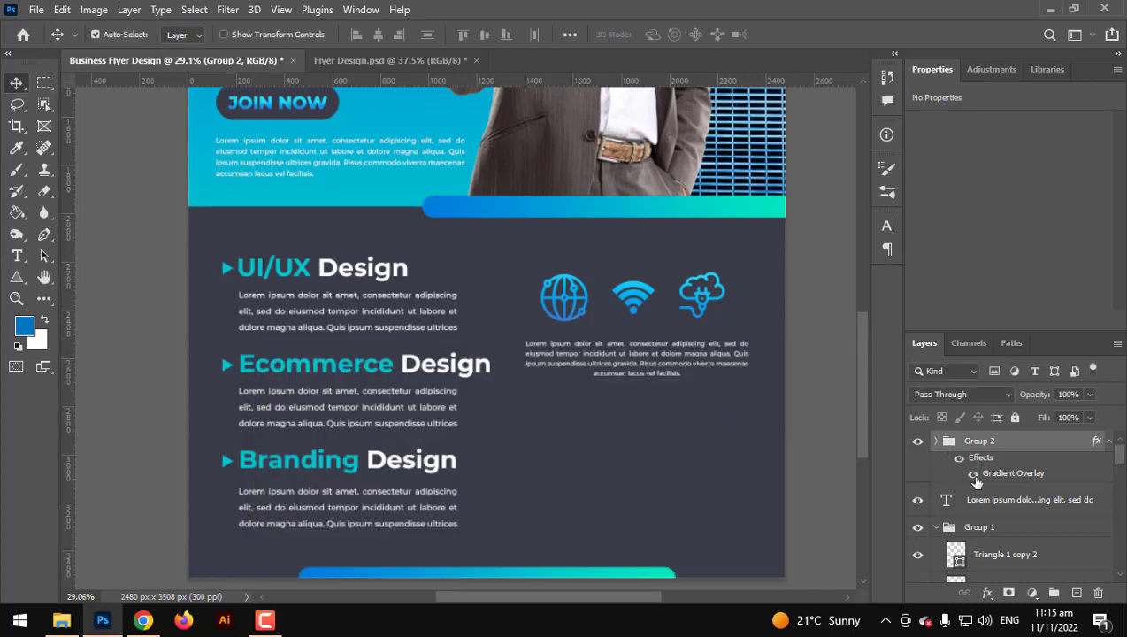
Move the icon group and its paragraph together about 24 px to the left.
{"action": "left_click", "coordinate": [976, 500], "text": "shift"}
{"action": "key", "text": "ctrl+t"}
{"action": "left_click_drag", "start_coordinate": [703, 346], "coordinate": [690, 352]}
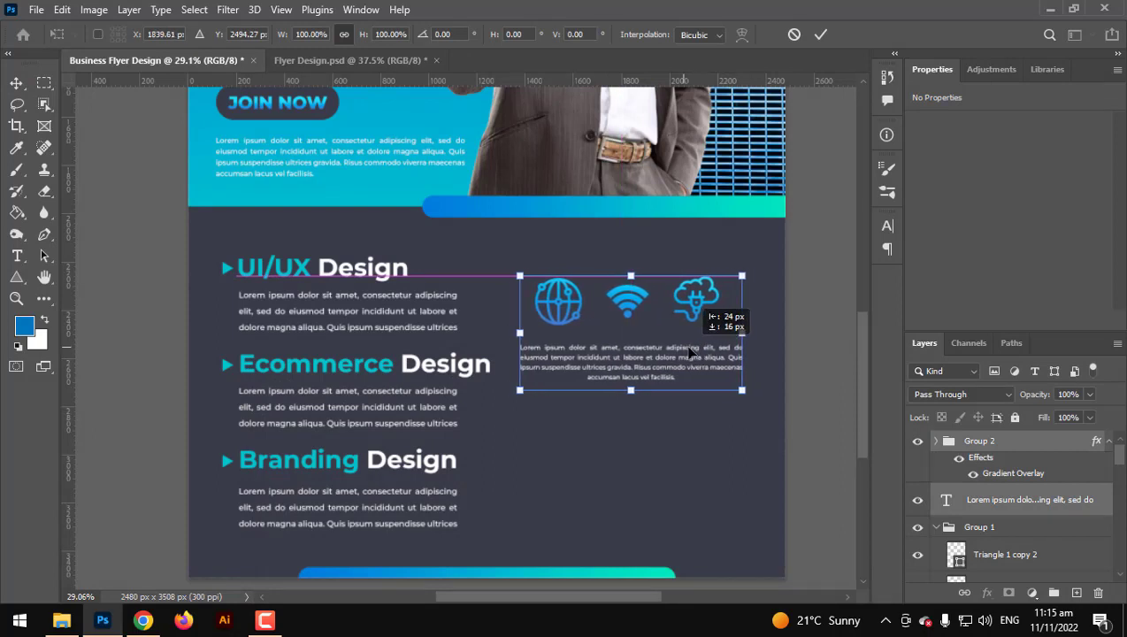
{"action": "left_click_drag", "start_coordinate": [690, 351], "coordinate": [687, 350]}
{"action": "key", "text": "Return"}
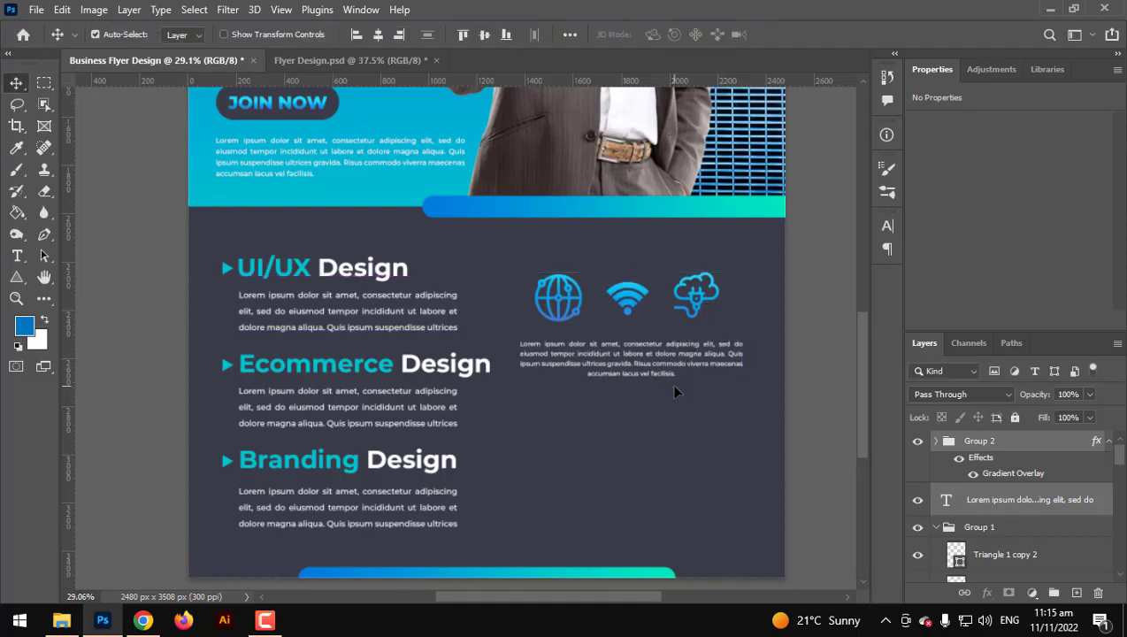
Bring in the framed QR code and Contact Us details and place them below the icons in the dark block's lower right area.
{"action": "scroll", "coordinate": [596, 456], "scroll_direction": "up", "scroll_amount": 2}
{"action": "left_click_drag", "start_coordinate": [596, 455], "coordinate": [607, 388]}
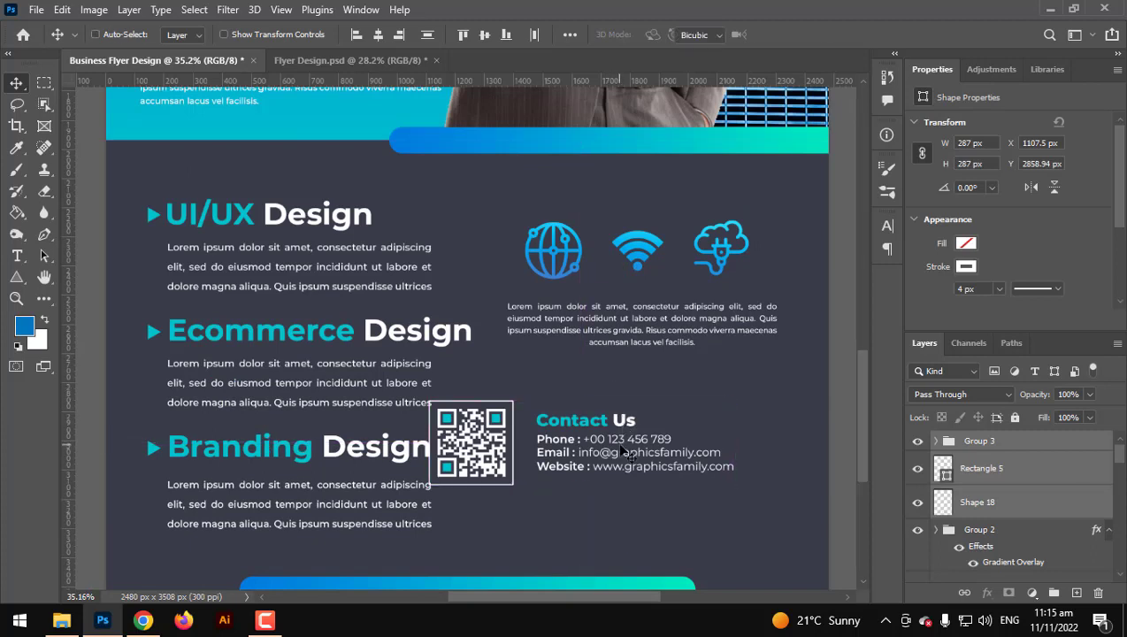
{"action": "key", "text": "ctrl+t"}
{"action": "left_click_drag", "start_coordinate": [622, 451], "coordinate": [685, 498]}
{"action": "key", "text": "Return"}
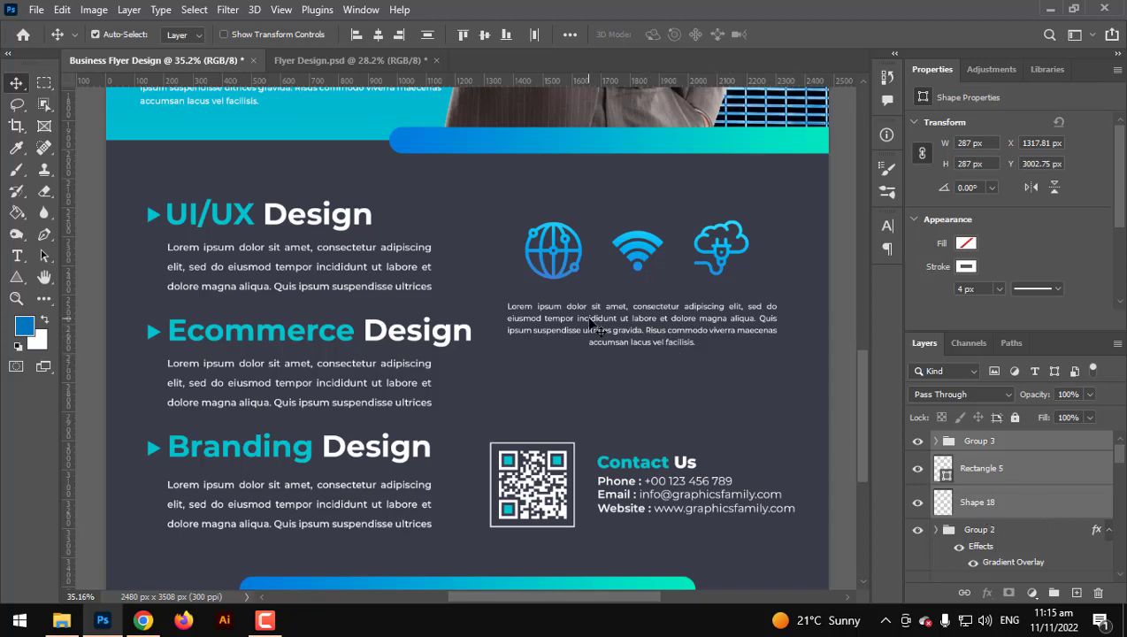
Scale the icon group and its paragraph to about 108% and move them down about 55 px above the contact details.
{"action": "scroll", "coordinate": [589, 320], "scroll_direction": "down", "scroll_amount": 2}
{"action": "scroll", "coordinate": [589, 321], "scroll_direction": "down", "scroll_amount": 1}
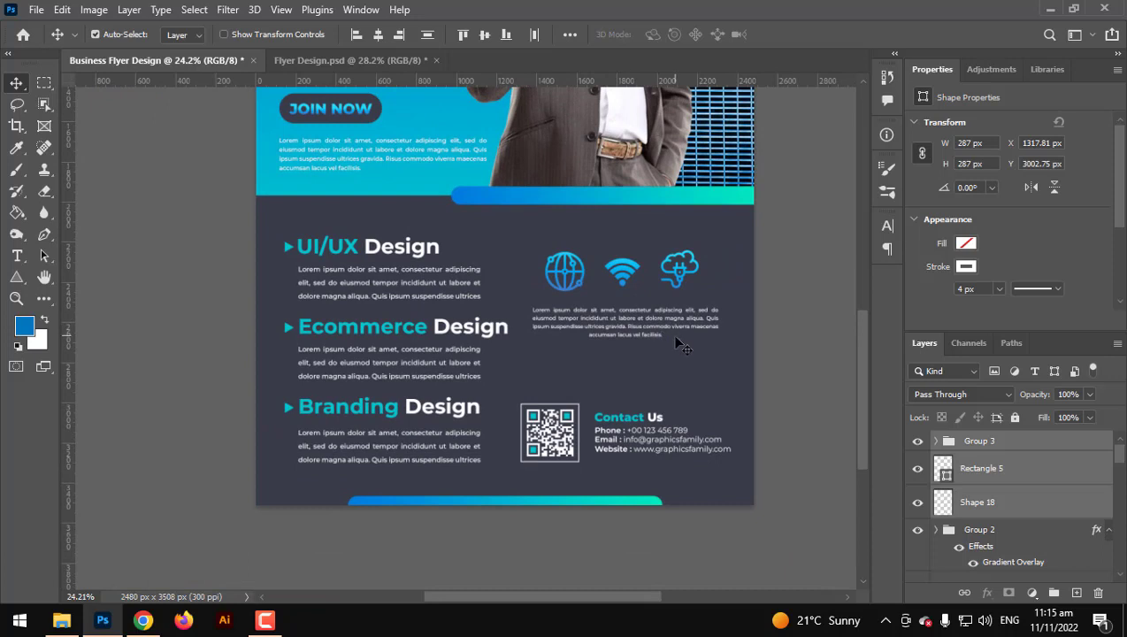
{"action": "scroll", "coordinate": [1028, 511], "scroll_direction": "down", "scroll_amount": 1}
{"action": "left_click", "coordinate": [1020, 511]}
{"action": "left_click", "coordinate": [1009, 571], "text": "shift"}
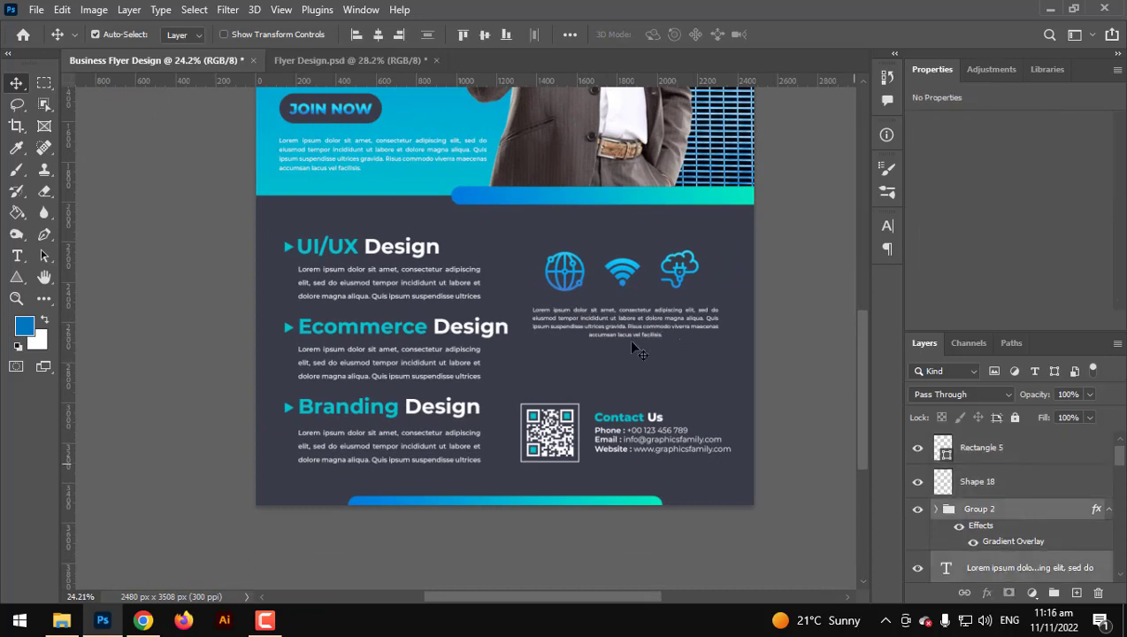
{"action": "key", "text": "ctrl+t"}
{"action": "mouse_move", "coordinate": [624, 346]}
{"action": "left_mouse_down"}
{"action": "mouse_move", "coordinate": [625, 365]}
{"action": "mouse_move", "coordinate": [634, 345]}
{"action": "left_mouse_up"}
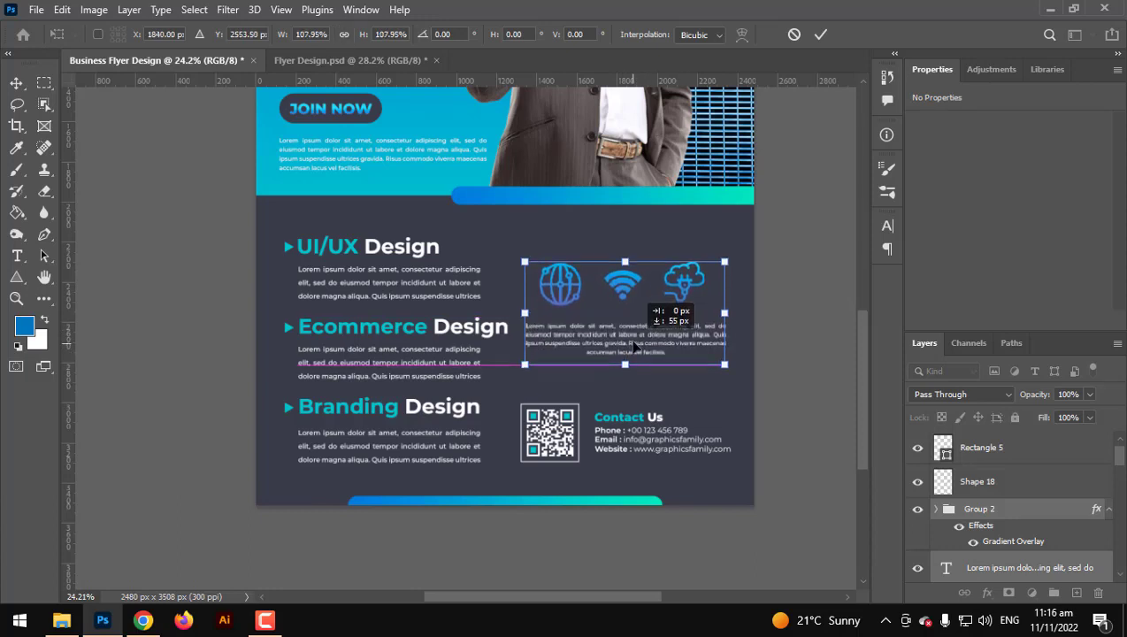
{"action": "key", "text": "Return"}
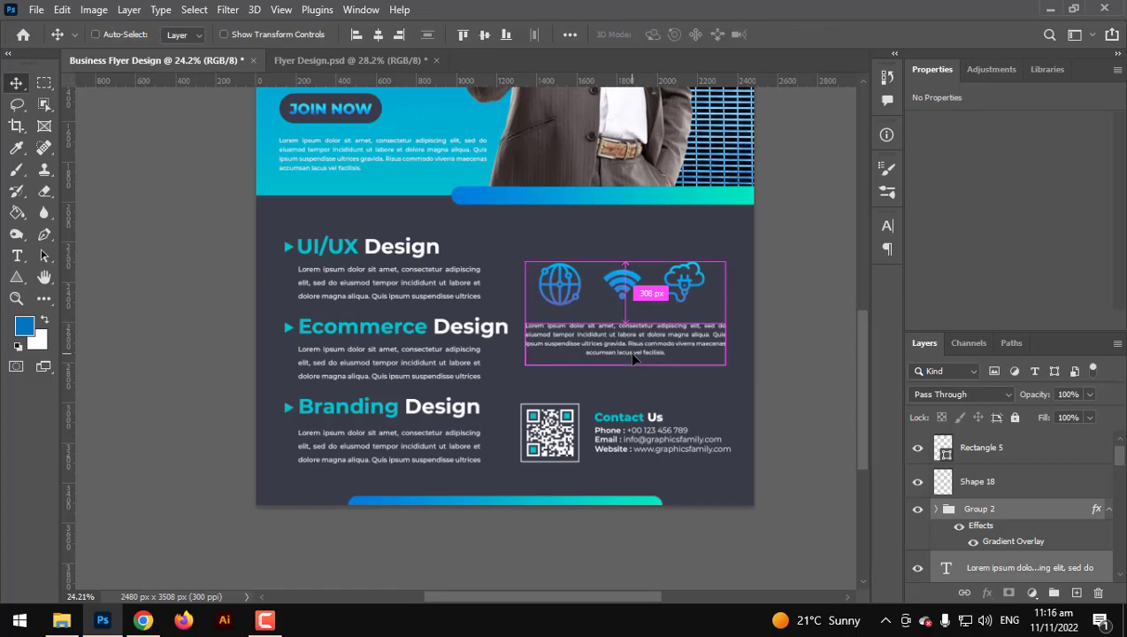
{"action": "scroll", "coordinate": [633, 350], "scroll_direction": "down", "scroll_amount": 2}
{"action": "left_click", "coordinate": [706, 393]}
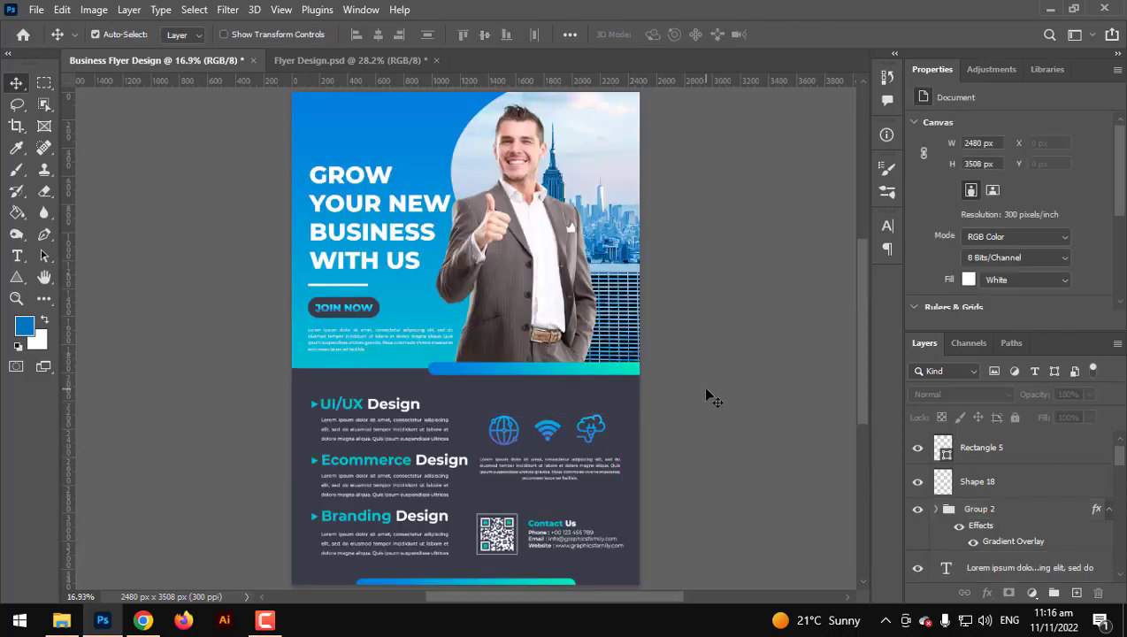
Bring in the Graphics Family logo and place it above the headline, aligned near the headline's left edge.
{"action": "scroll", "coordinate": [707, 392], "scroll_direction": "down", "scroll_amount": 2}
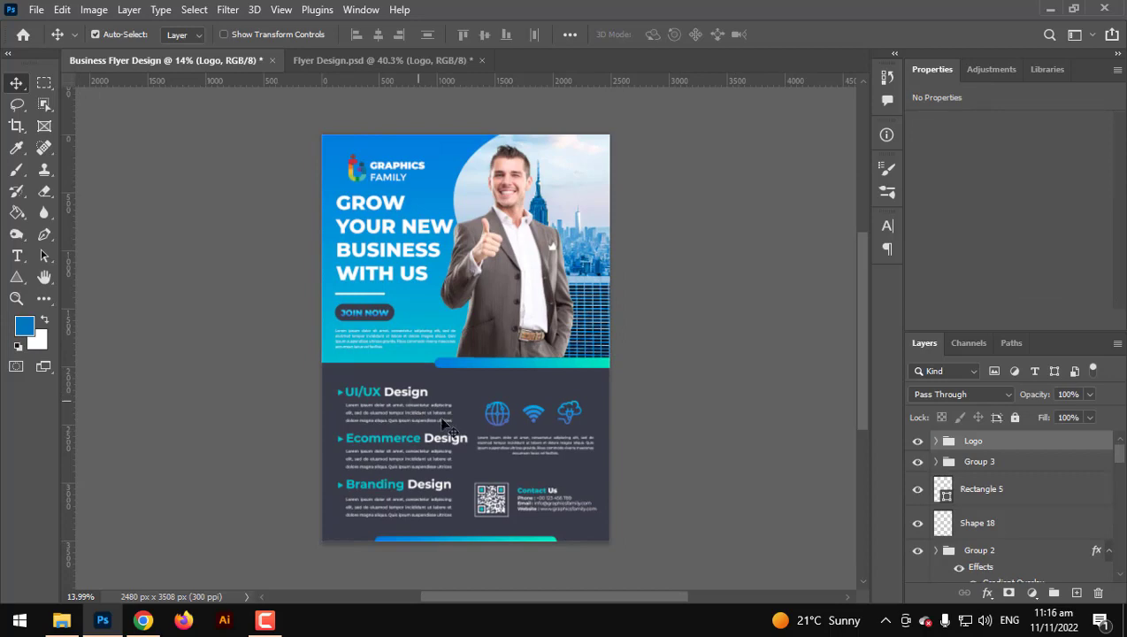
{"action": "scroll", "coordinate": [382, 223], "scroll_direction": "up", "scroll_amount": 3}
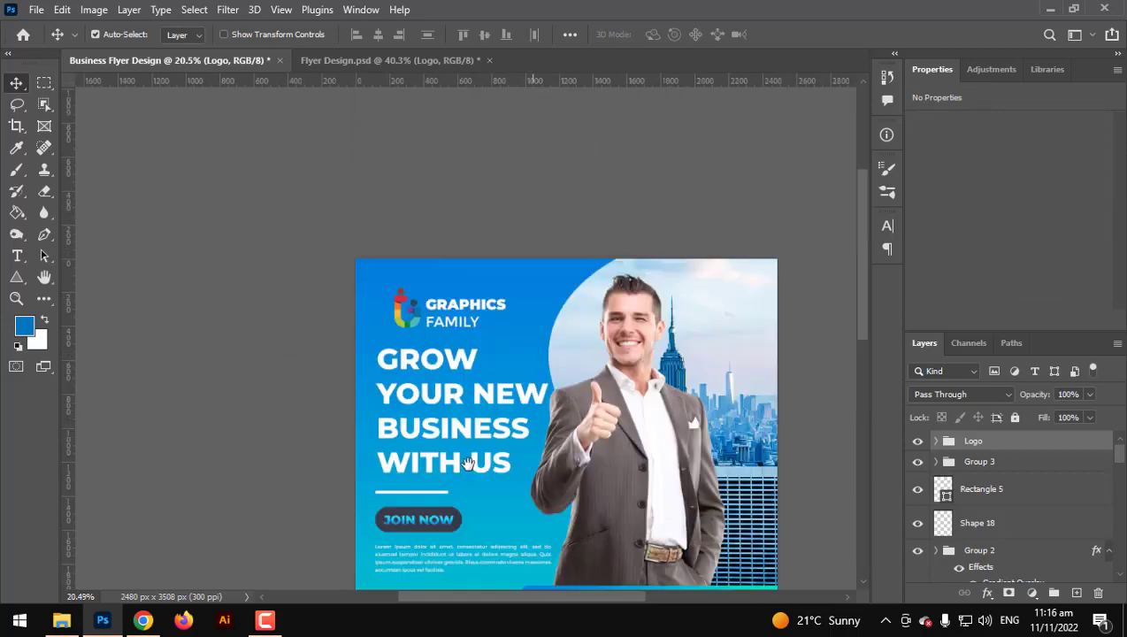
{"action": "key", "text": "ctrl+t"}
{"action": "left_click_drag", "start_coordinate": [448, 354], "coordinate": [449, 354]}
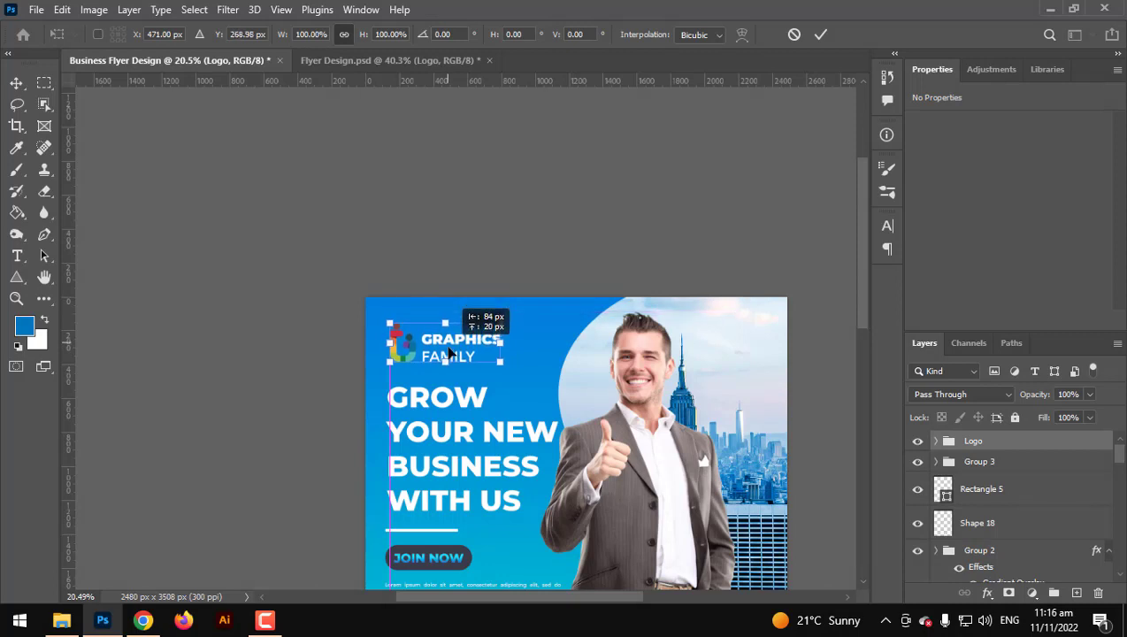
{"action": "key", "text": "Return"}
{"action": "key", "text": "ctrl+0"}
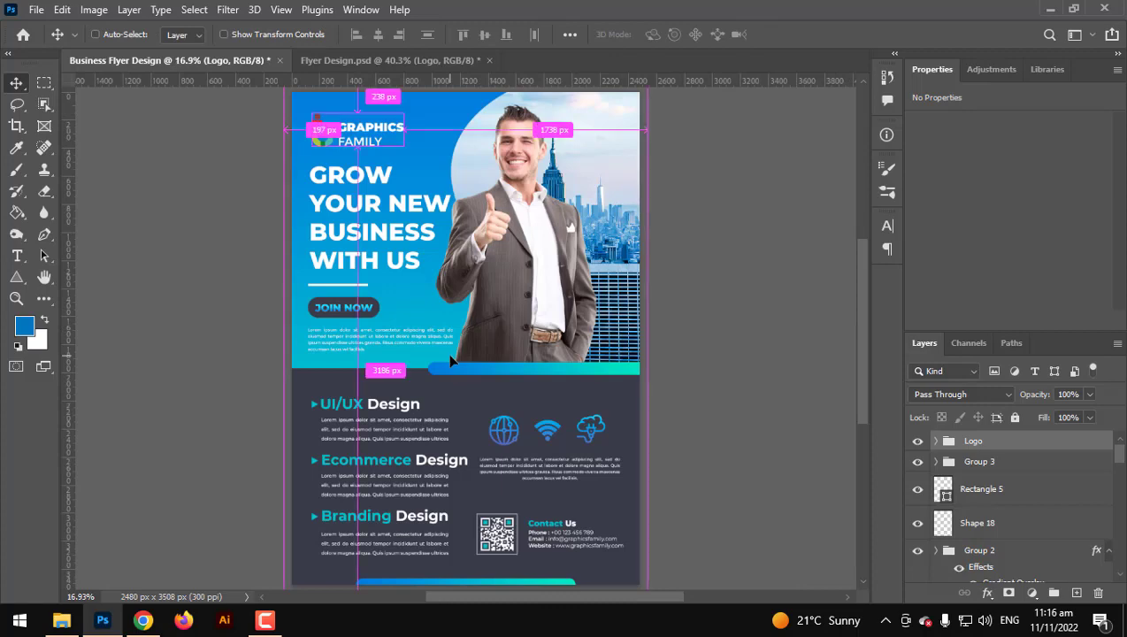
{"action": "scroll", "coordinate": [452, 363], "scroll_direction": "down", "scroll_amount": 1}
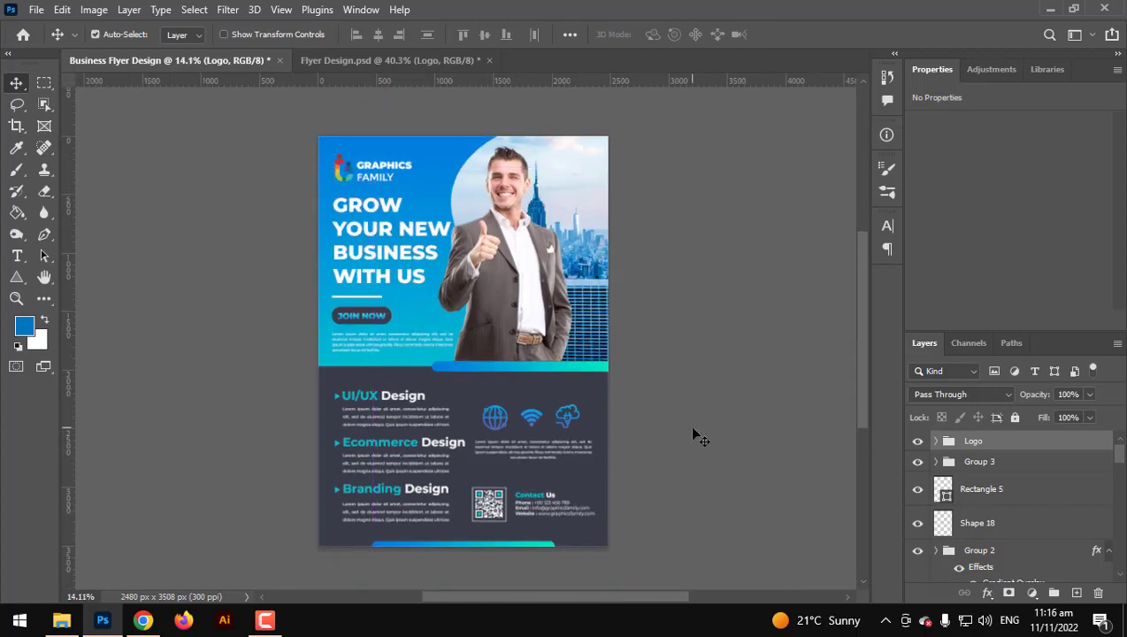